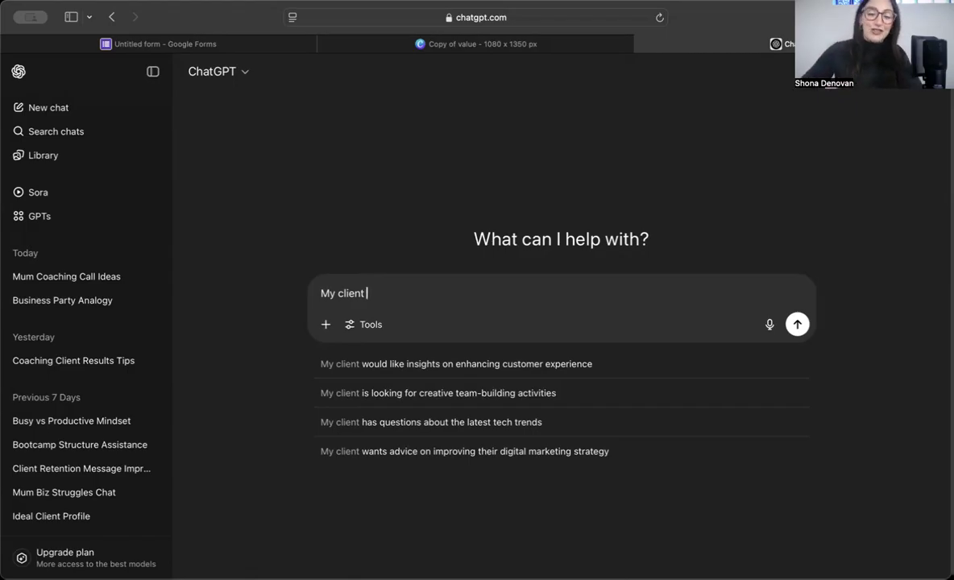
Step: Describe the client as a Hyrox coach for driven women in their 20s keen to sign up for the next race
{"action": "type", "text": "is a "}
{"action": "type", "text": "Hyrox coac"}
{"action": "type", "text": "h and they "}
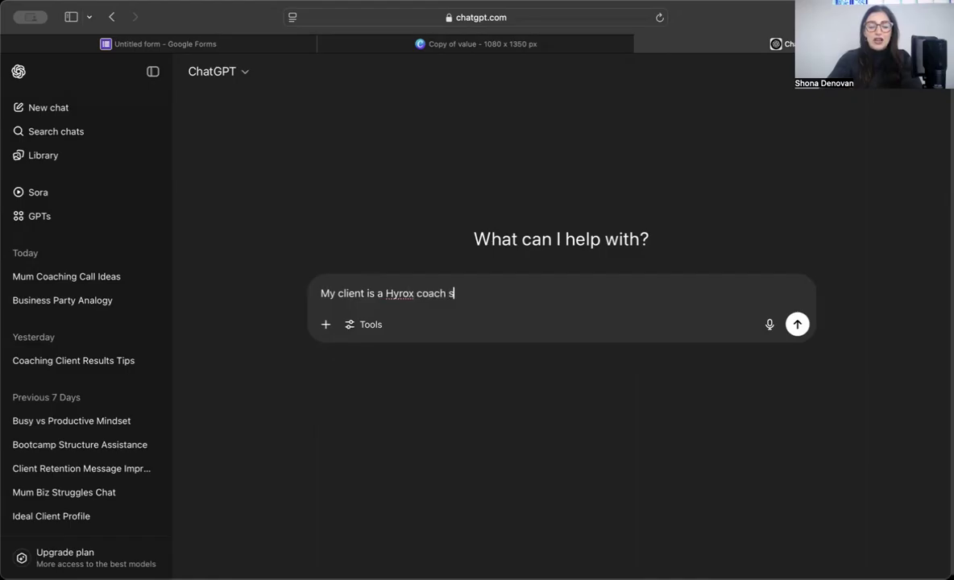
{"action": "type", "text": "mostly work with "}
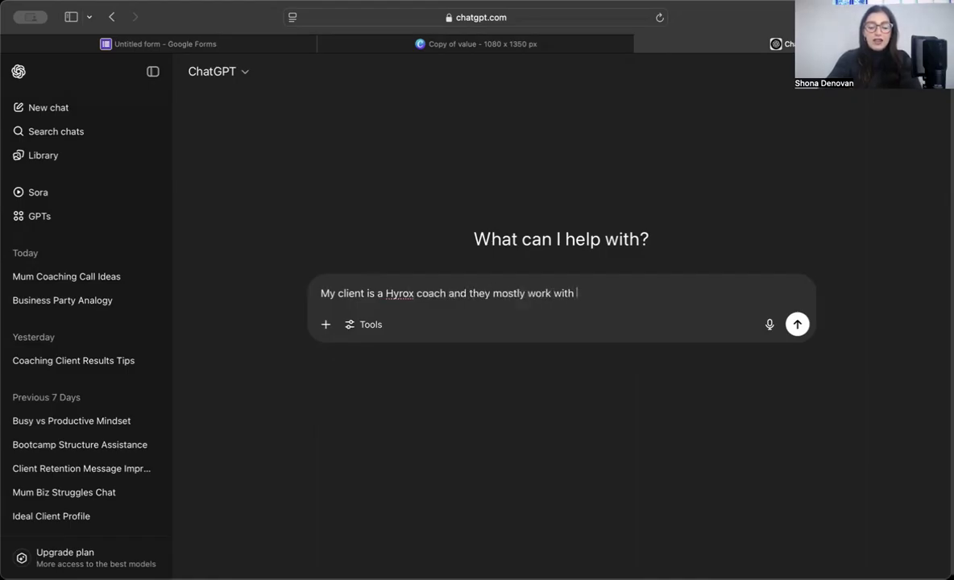
{"action": "type", "text": "young wom"}
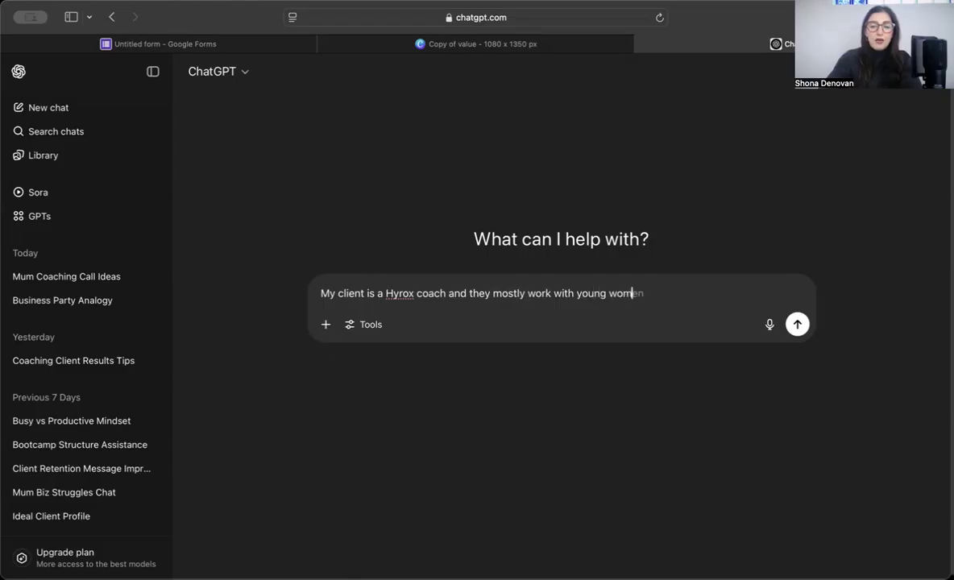
{"action": "type", "text": "en in their 20"}
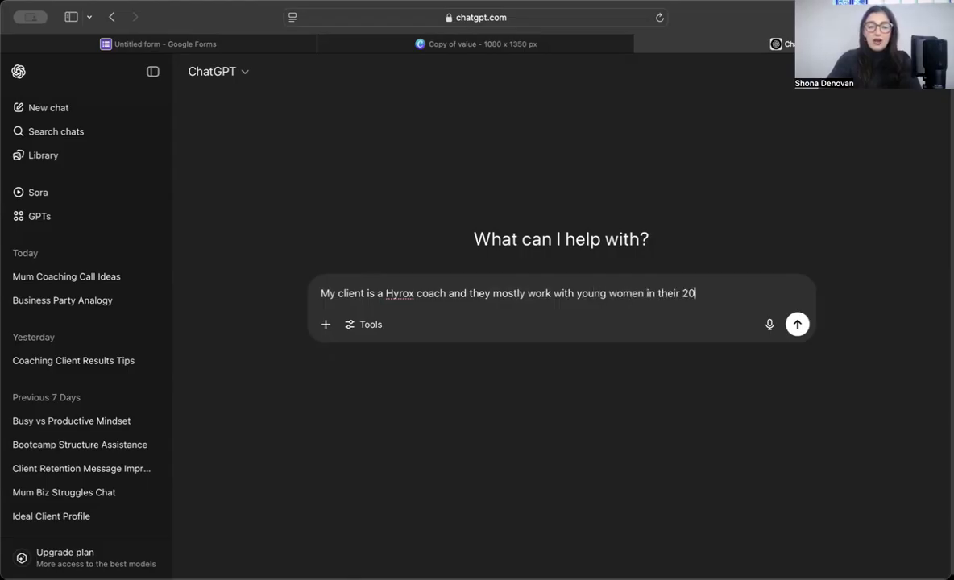
{"action": "type", "text": "s, who are "}
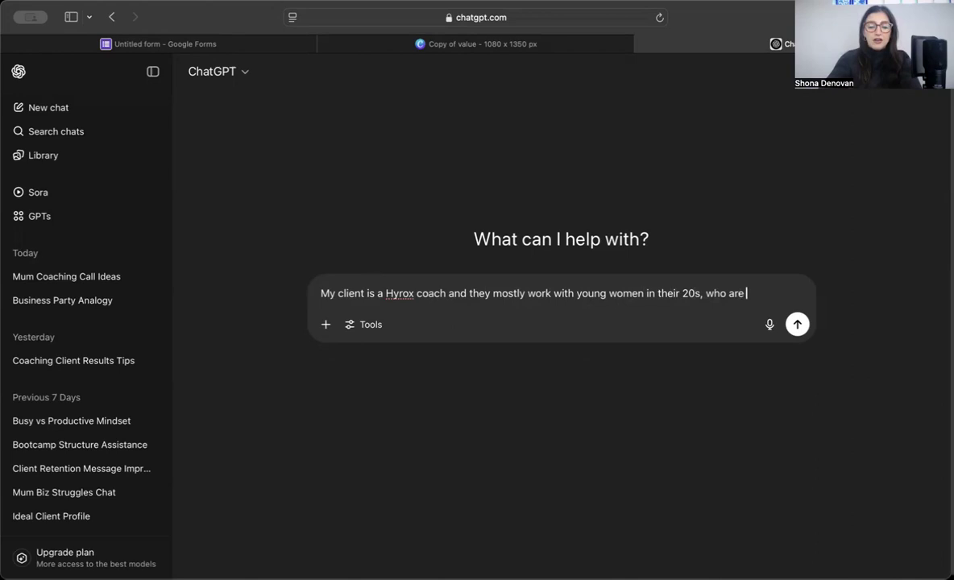
{"action": "type", "text": "driven, "}
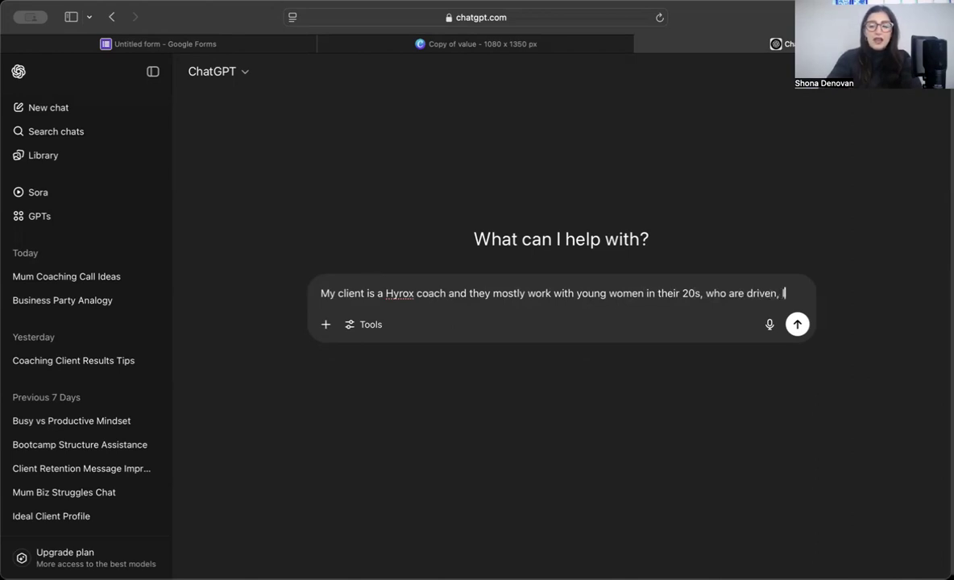
{"action": "type", "text": "love compet"}
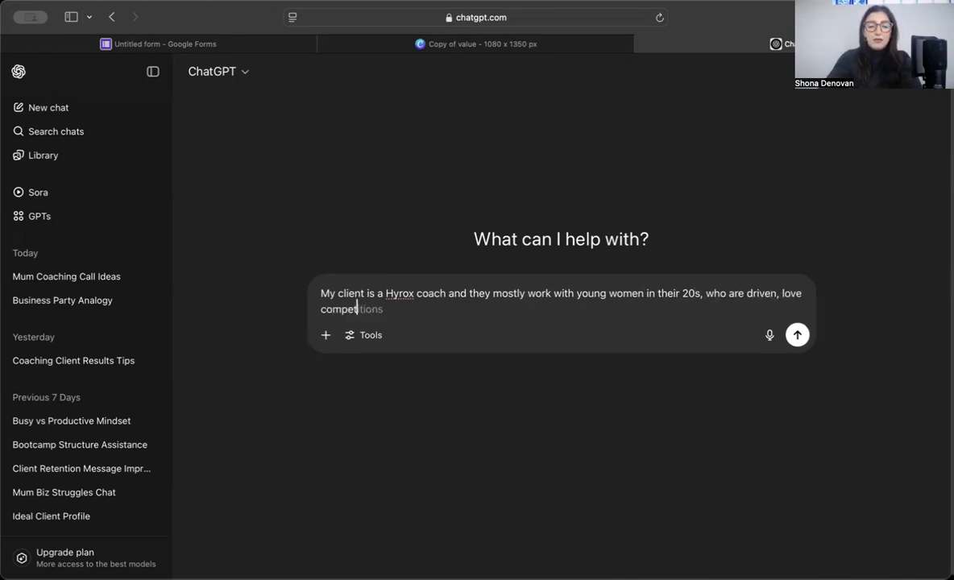
{"action": "type", "text": "ing, hold themselves to a high standard and like to push themselves and LOVE Hyr"}
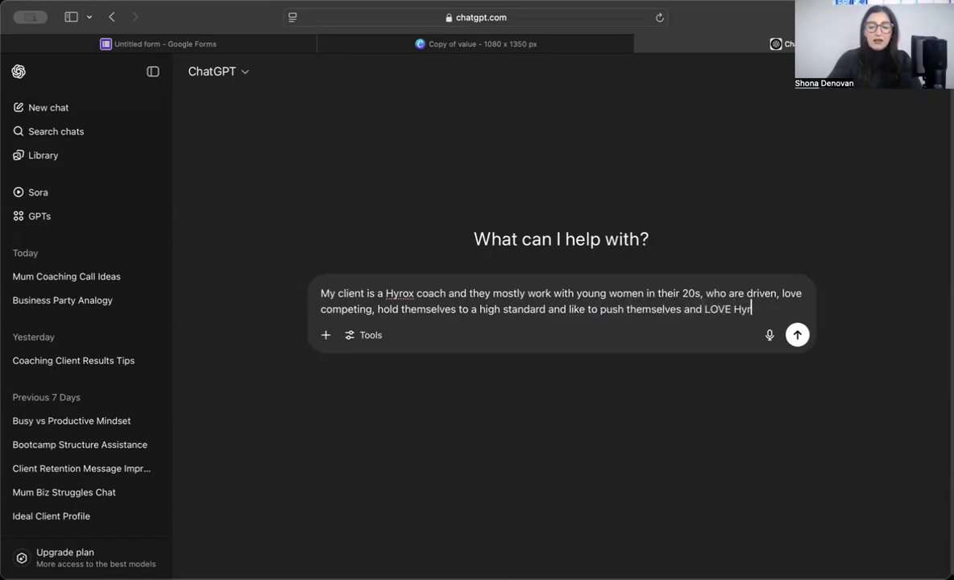
{"action": "type", "text": "ox. The"}
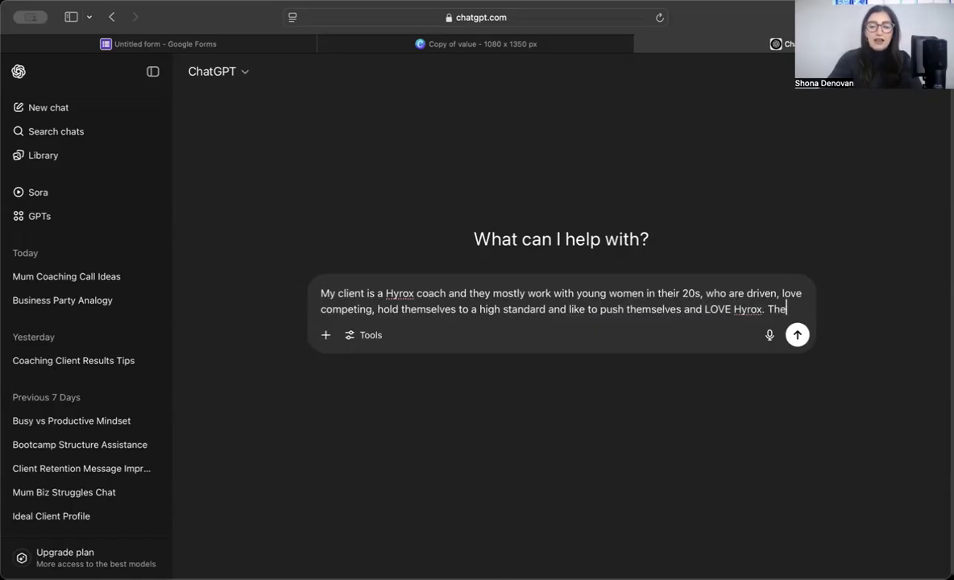
{"action": "type", "text": "y mi"}
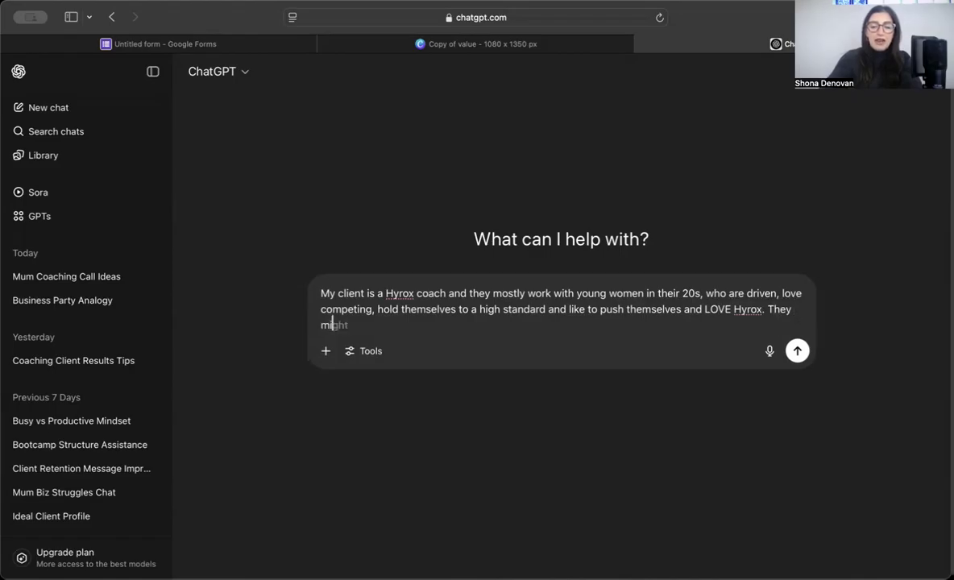
{"action": "type", "text": "ght have taken pat"}
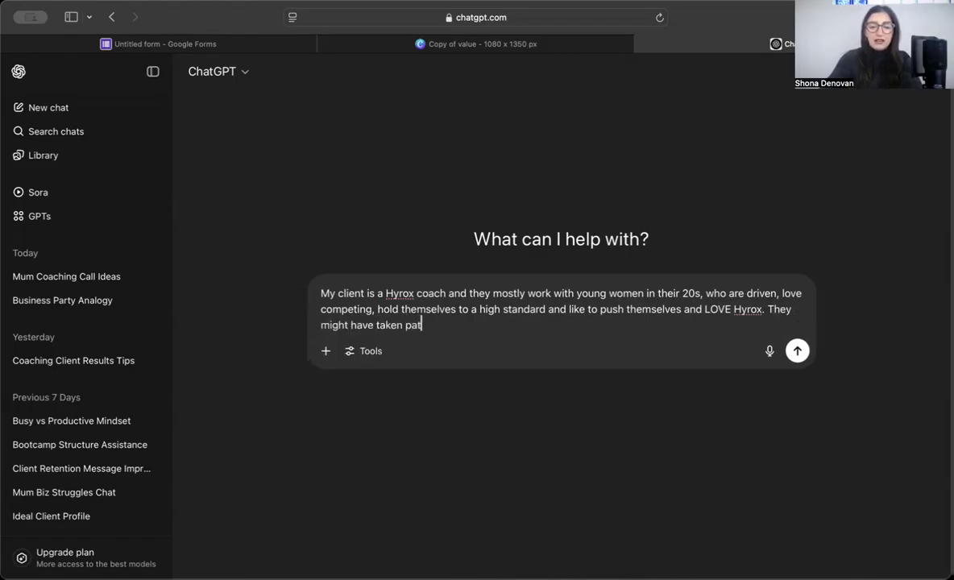
{"action": "type", "text": "t in one to"}
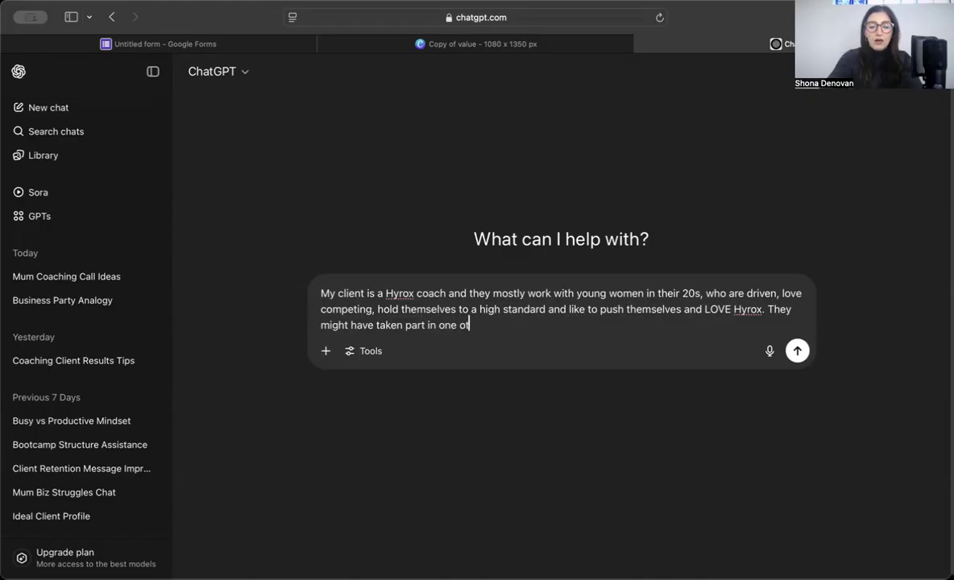
{"action": "key", "text": "BackSpace"}
{"action": "key", "text": "BackSpace"}
{"action": "key", "text": "BackSpace"}
{"action": "type", "text": "or really inre"}
{"action": "key", "text": "BackSpace"}
{"action": "key", "text": "BackSpace"}
{"action": "type", "text": "trigu"}
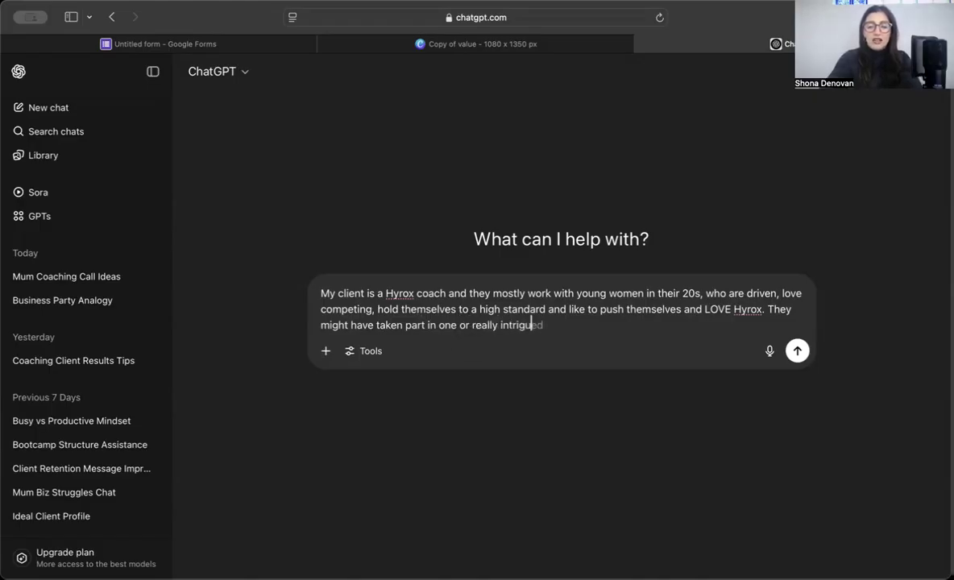
{"action": "type", "text": "ed in Hyrox "}
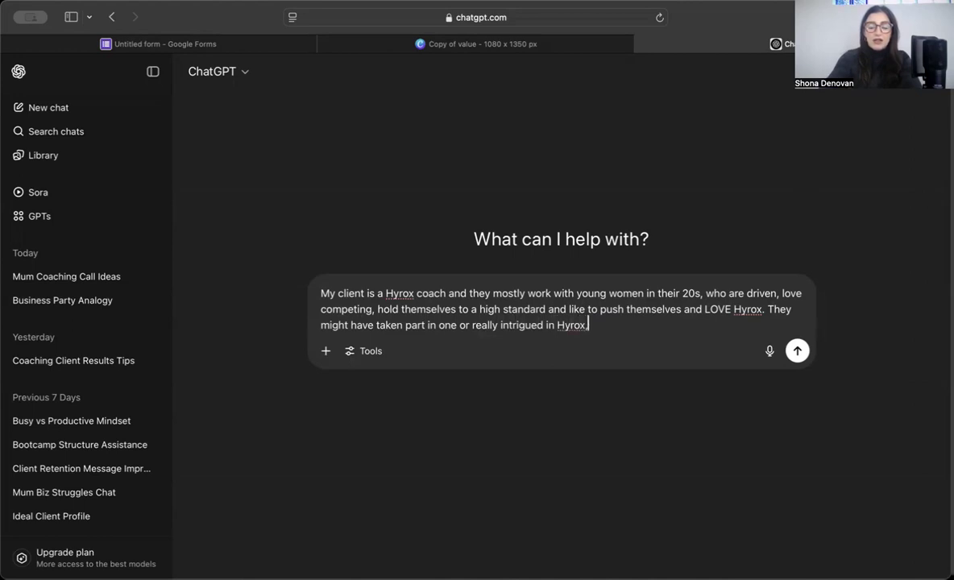
{"action": "type", "text": "and signin"}
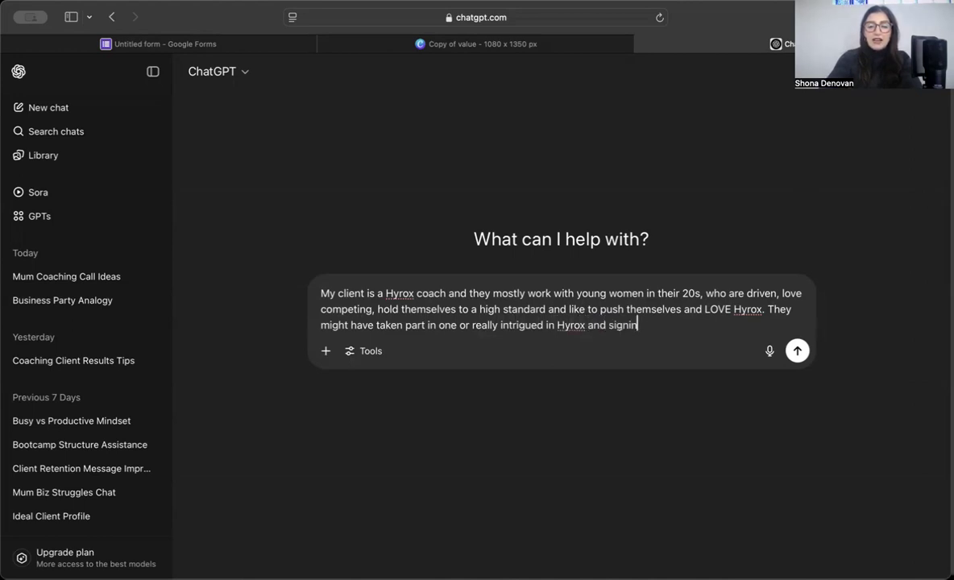
{"action": "type", "text": "g up for the"}
{"action": "key", "text": "BackSpace"}
{"action": "key", "text": "BackSpace"}
{"action": "key", "text": "BackSpace"}
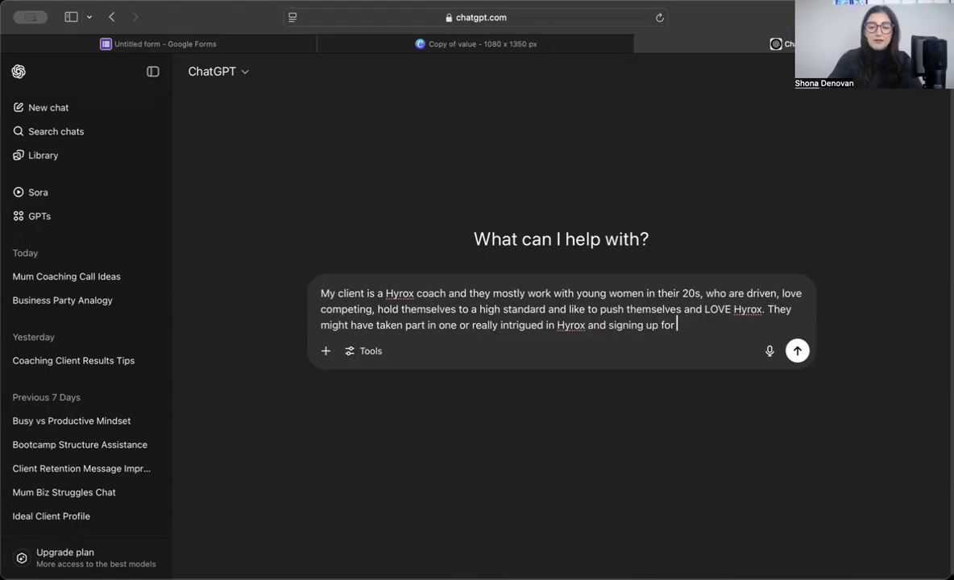
{"action": "type", "text": "the next one."}
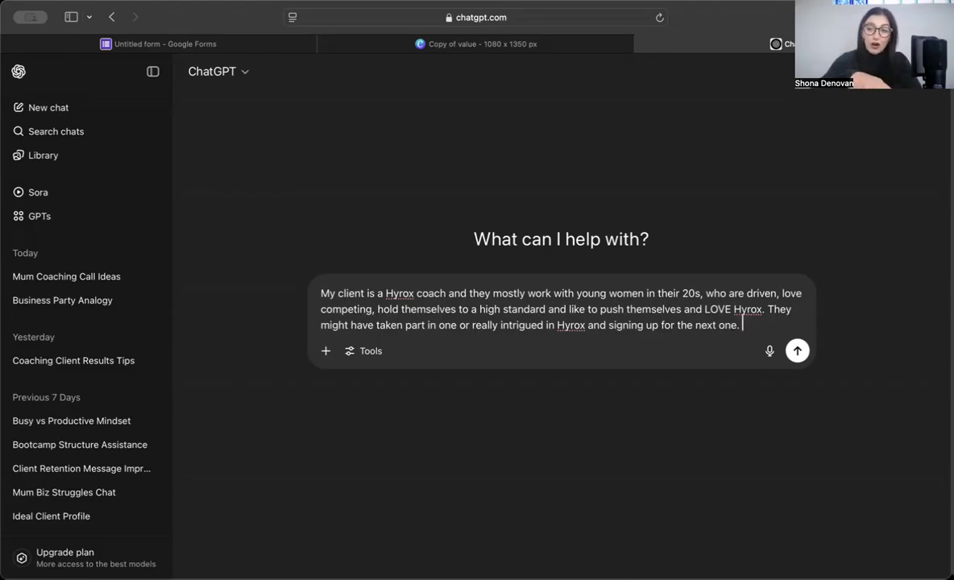
{"action": "key", "text": "shift+Return"}
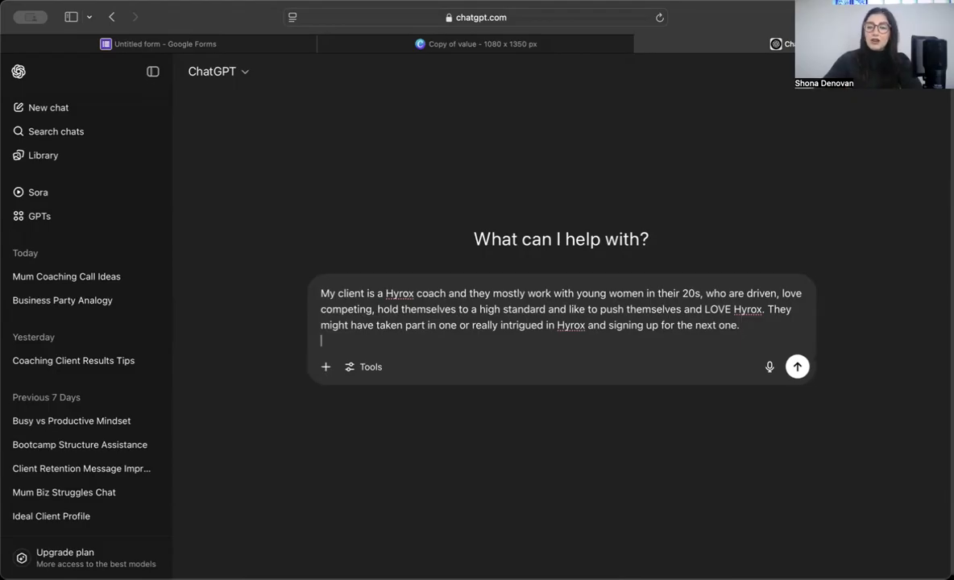
Step: Ask in a new paragraph for a fun, interactive QUIZ revealing what sort of Hyrox competitor they are
{"action": "key", "text": "shift+Return"}
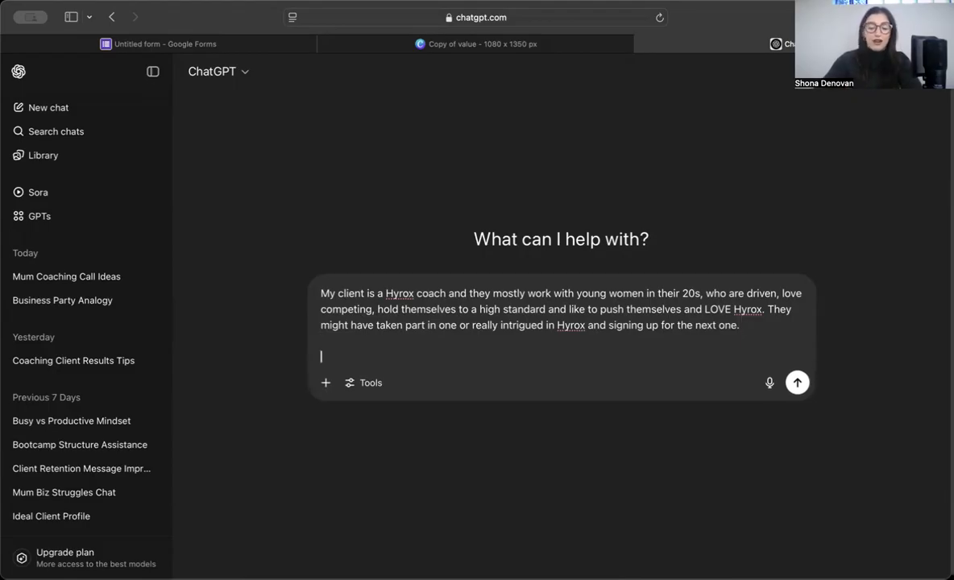
{"action": "type", "text": "M"}
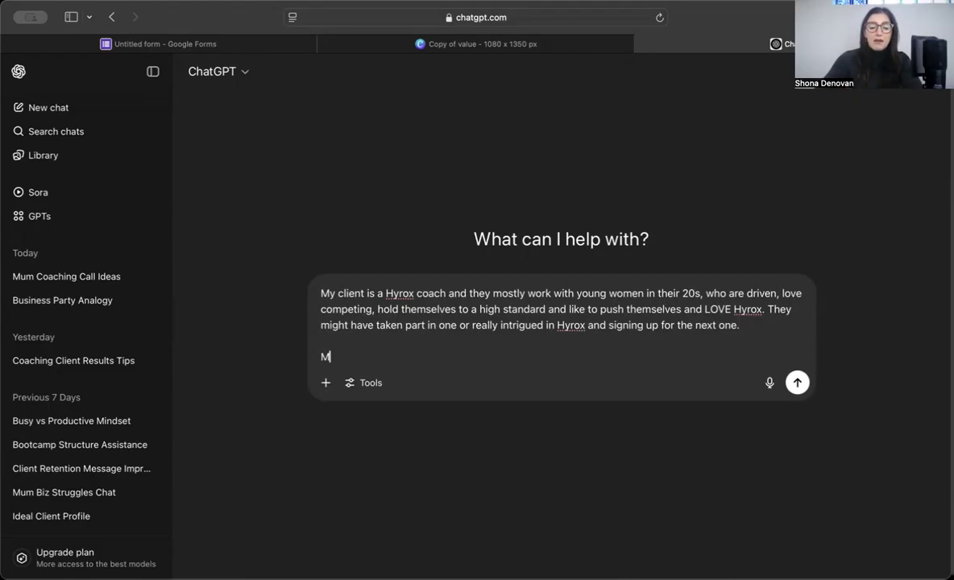
{"action": "type", "text": "y client "}
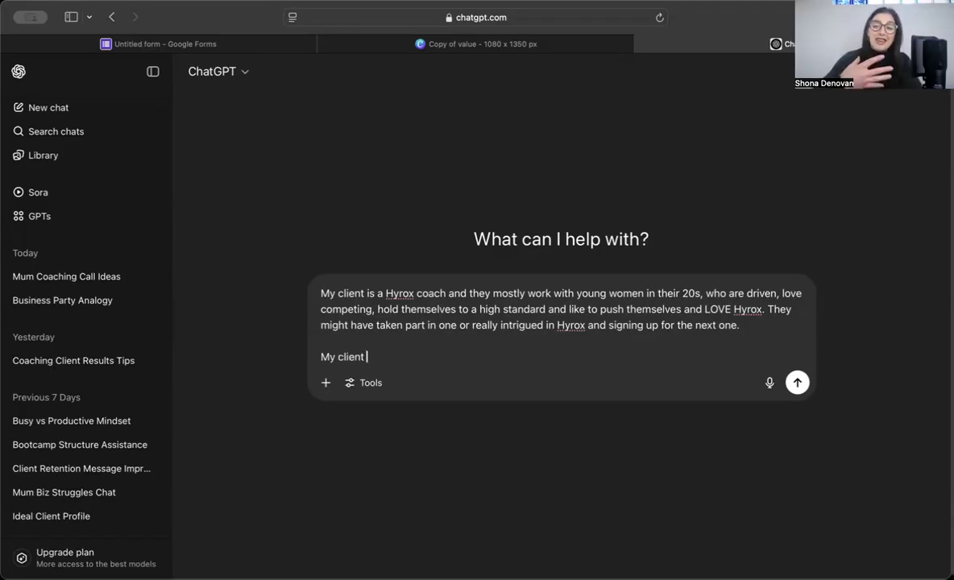
{"action": "type", "text": "wants to create a fun, intera"}
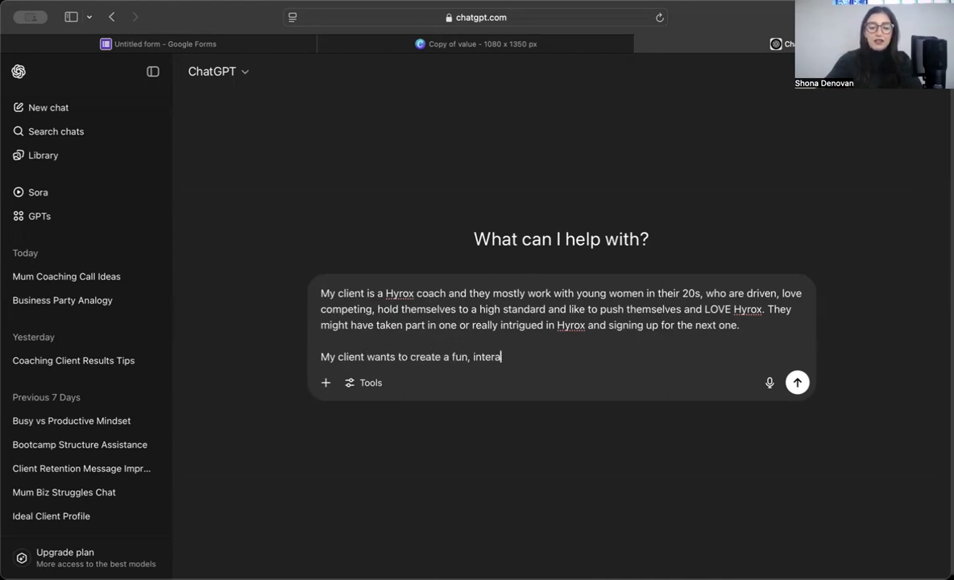
{"action": "type", "text": "ctive QUIZ tha"}
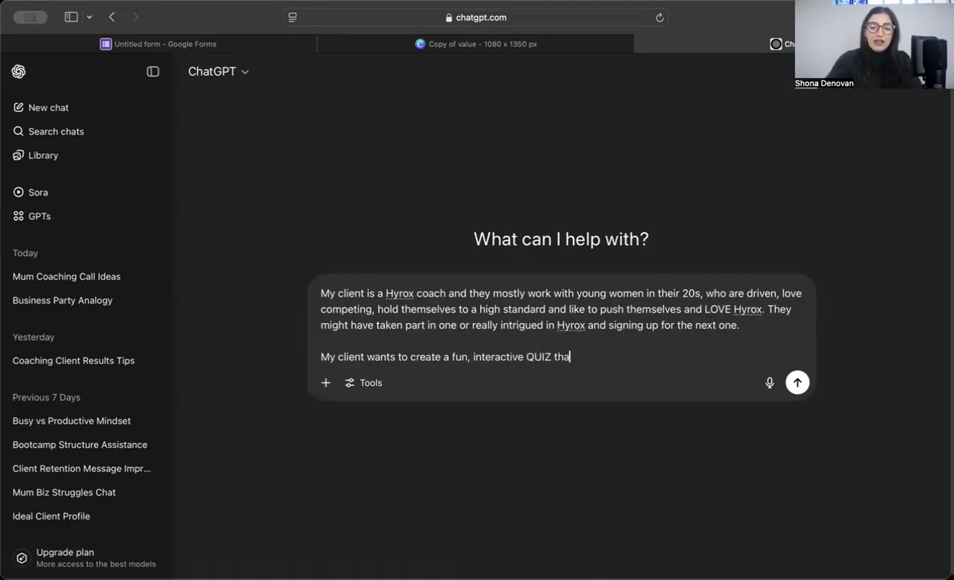
{"action": "type", "text": "t will tell the"}
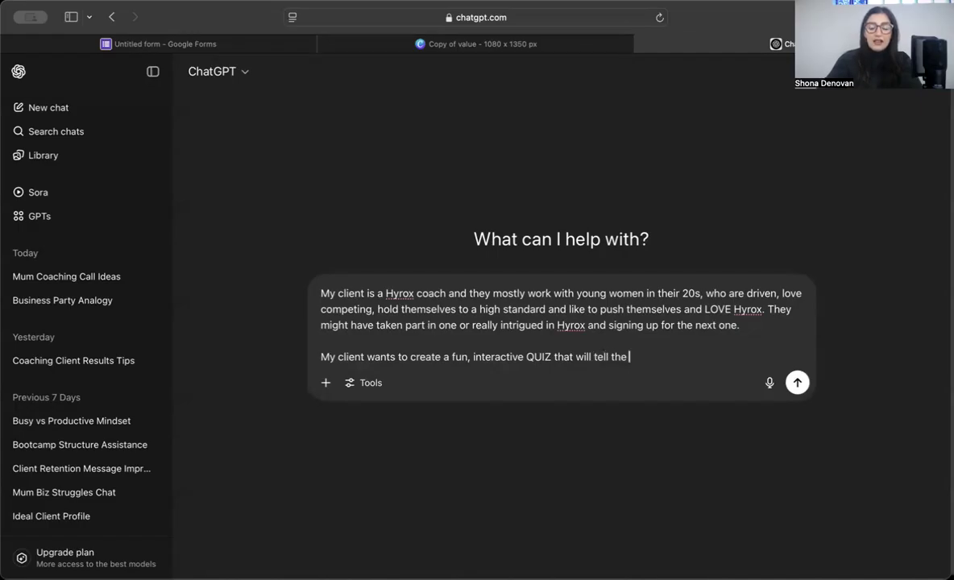
{"action": "type", "text": " person "}
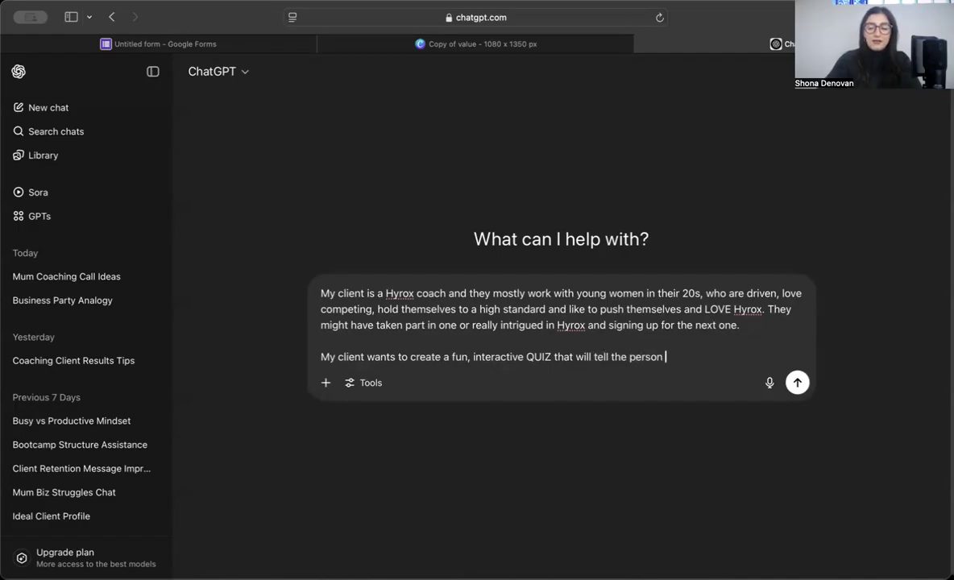
{"action": "type", "text": "what sort of "}
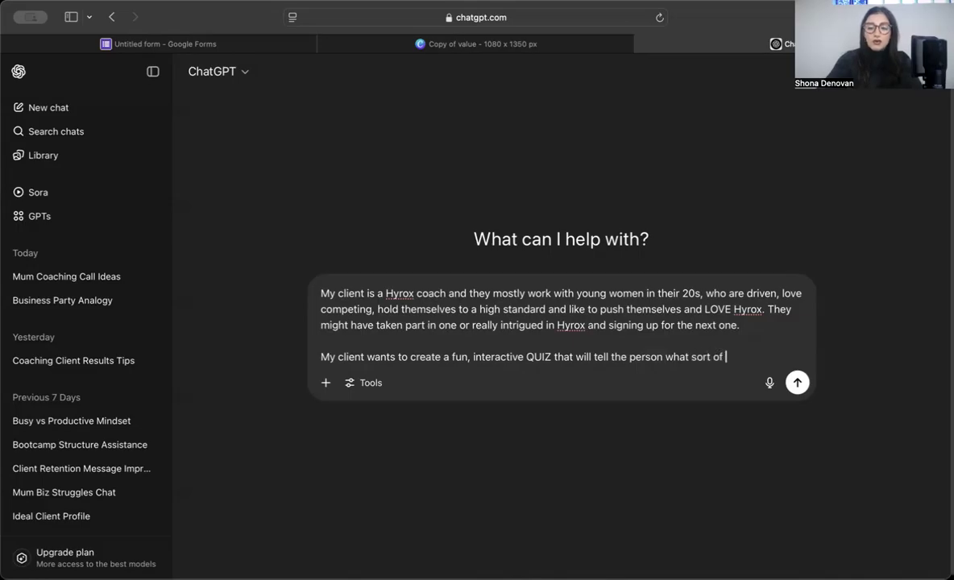
{"action": "type", "text": "Hyrox competition"}
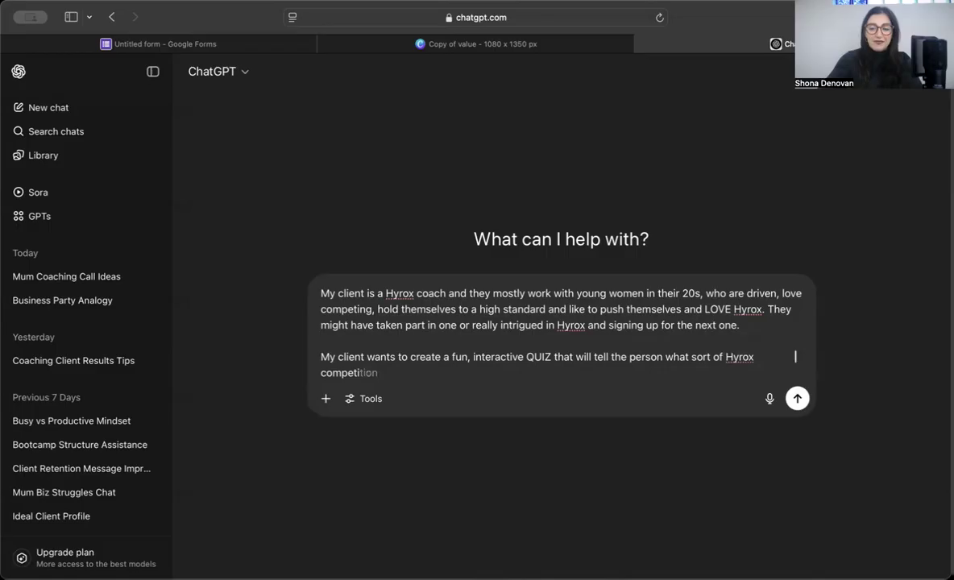
{"action": "key", "text": "BackSpace"}
{"action": "key", "text": "BackSpace"}
{"action": "key", "text": "BackSpace"}
{"action": "type", "text": "or thei"}
{"action": "key", "text": "BackSpace"}
{"action": "type", "text": "y are. It wi"}
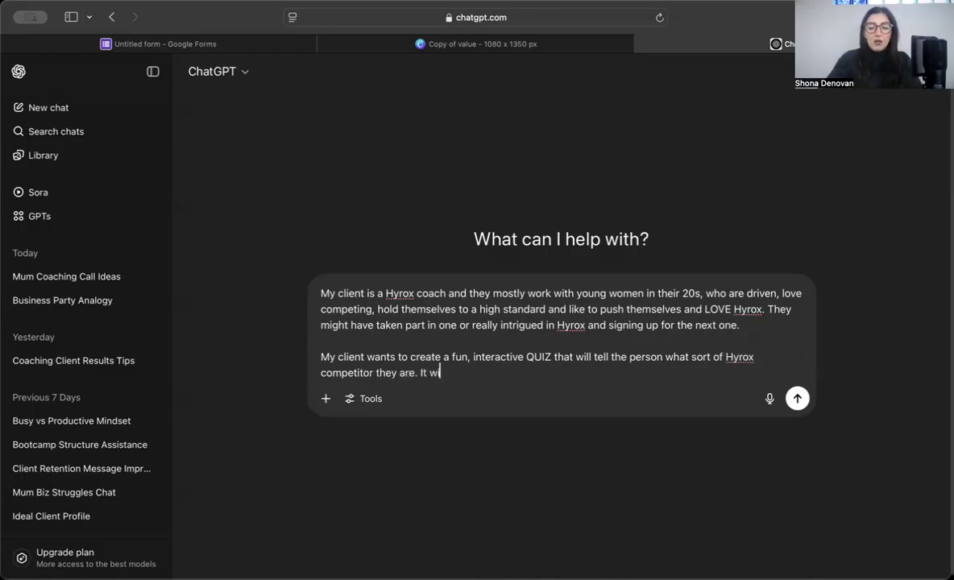
{"action": "type", "text": "ll highlight some ap"}
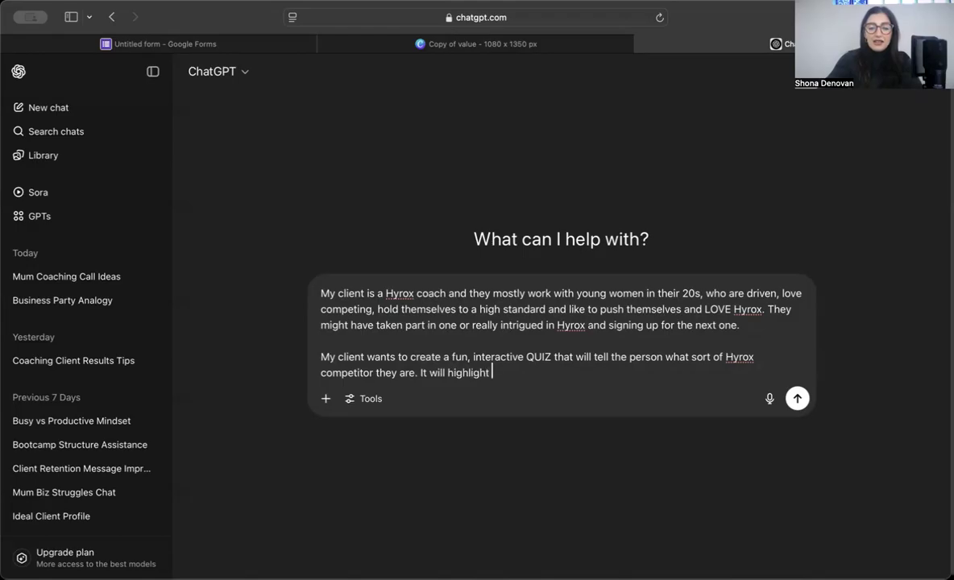
Step: Add that the quiz highlights an aspect/problem and leads them to a solution with a quick win
{"action": "key", "text": "BackSpace"}
{"action": "type", "text": "spec"}
{"action": "key", "text": "BackSpace"}
{"action": "key", "text": "BackSpace"}
{"action": "key", "text": "BackSpace"}
{"action": "type", "text": "pect/pr"}
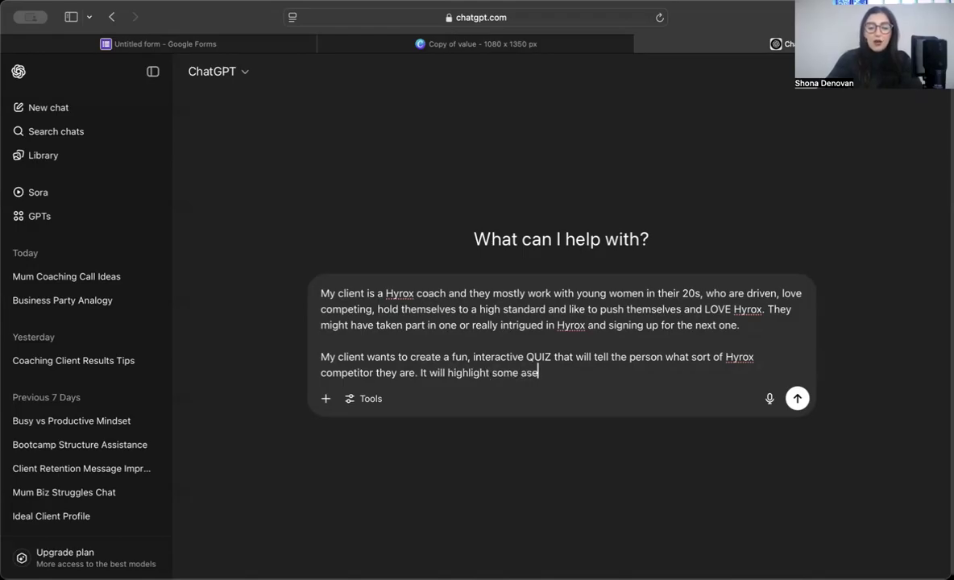
{"action": "type", "text": "oblem th"}
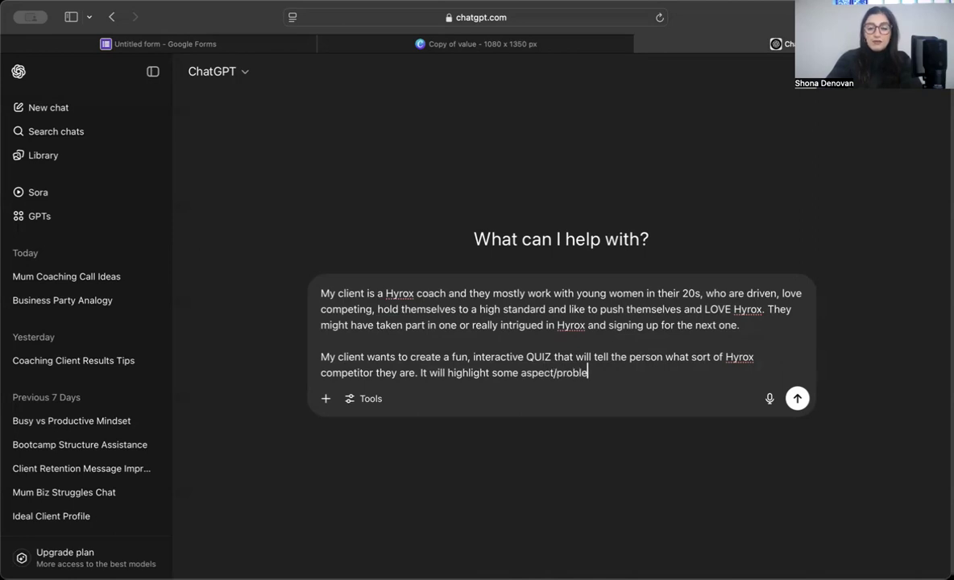
{"action": "key", "text": "BackSpace"}
{"action": "type", "text": "hey are having and "}
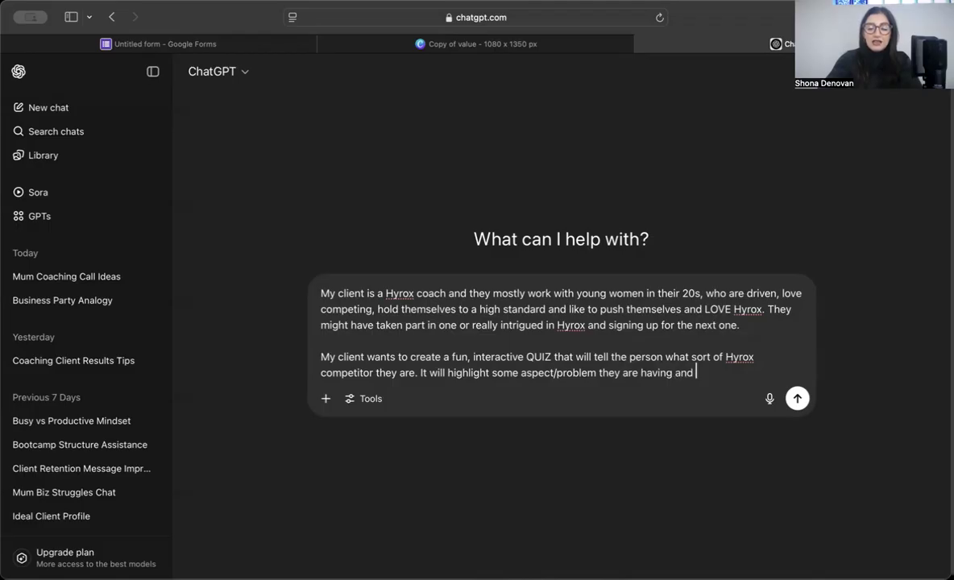
{"action": "type", "text": "lead "}
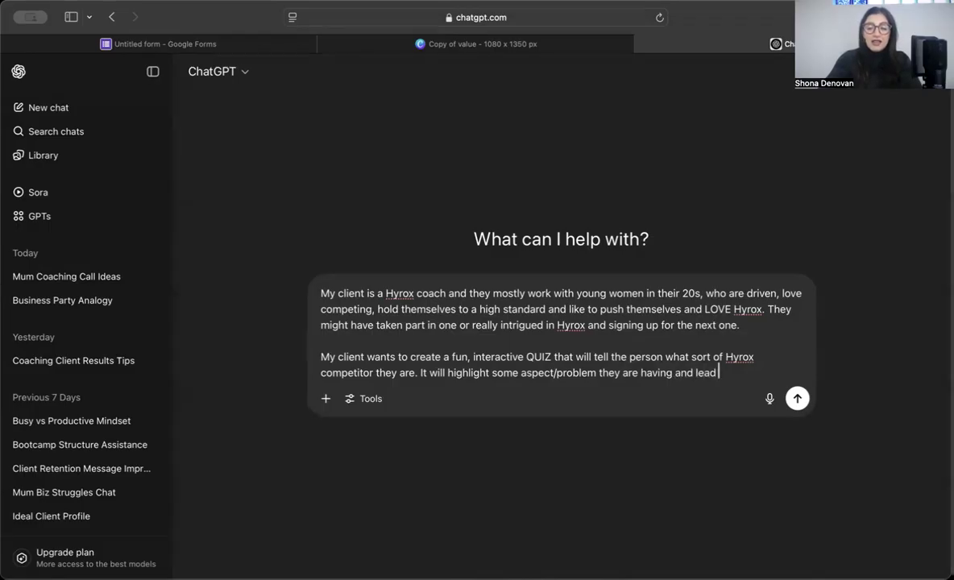
{"action": "type", "text": "them to a sol"}
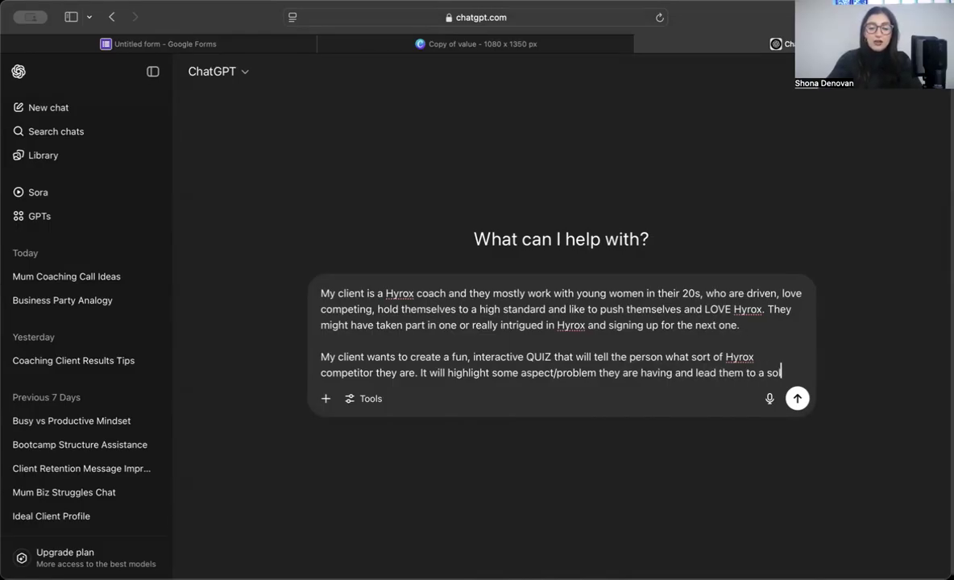
{"action": "type", "text": "ution with a u"}
{"action": "key", "text": "BackSpace"}
{"action": "type", "text": "quick win"}
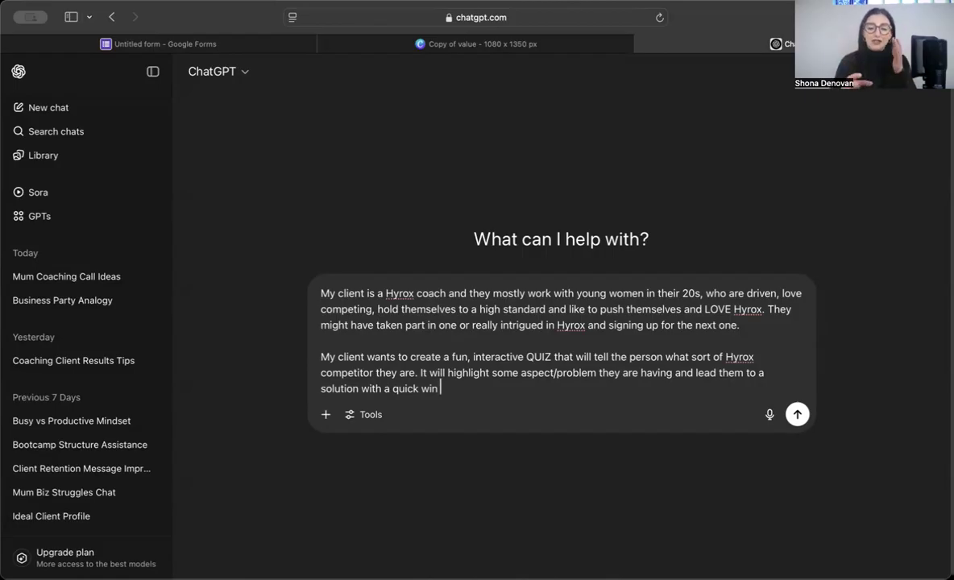
Step: Insert 'buzzfeed' before QUIZ in the prompt, correcting the spelling
{"action": "left_click", "coordinate": [527, 356]}
{"action": "type", "text": "buzz"}
{"action": "type", "text": "ed"}
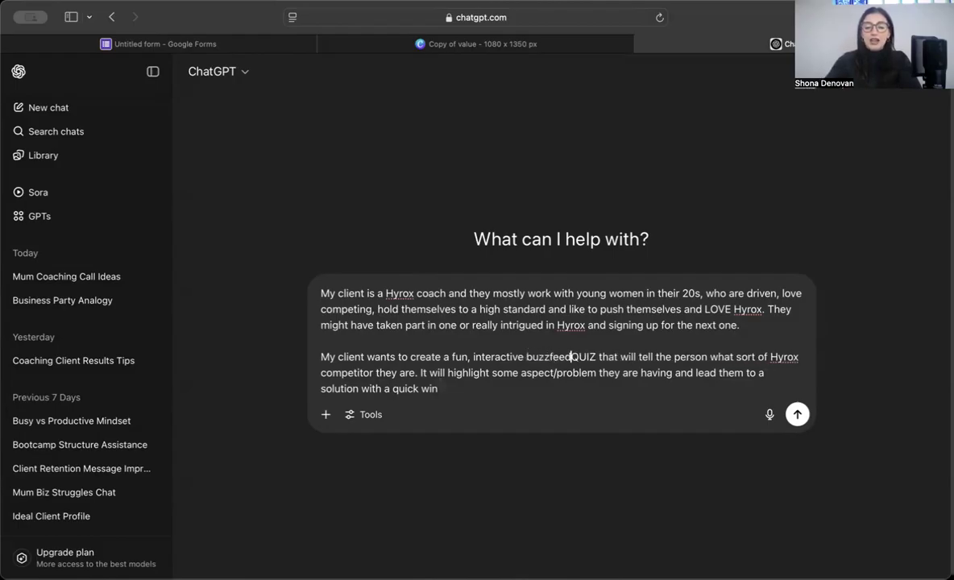
{"action": "key", "text": "Left"}
{"action": "key", "text": "Left"}
{"action": "key", "text": "BackSpace"}
{"action": "type", "text": "f"}
{"action": "key", "text": "BackSpace"}
{"action": "type", "text": "zfe"}
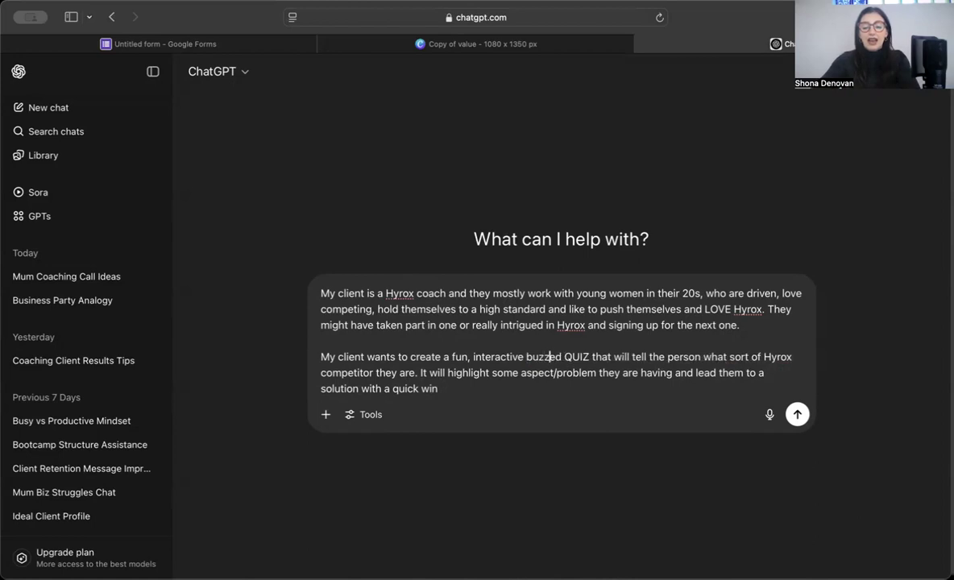
Step: Add 'and then onto a free consultation call with my client.', complete 'buzzfeed style', and send
{"action": "left_click", "coordinate": [527, 395]}
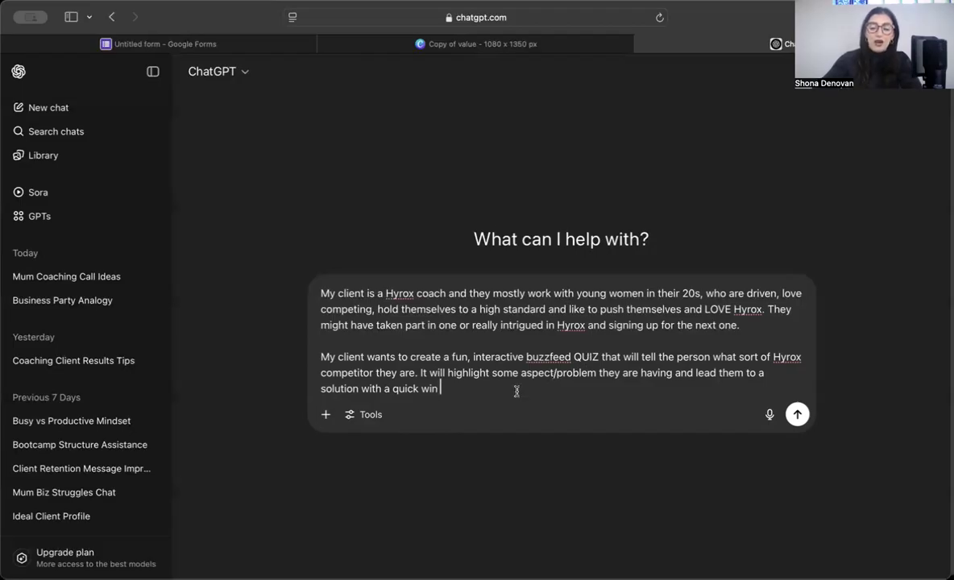
{"action": "type", "text": "and then onto a "}
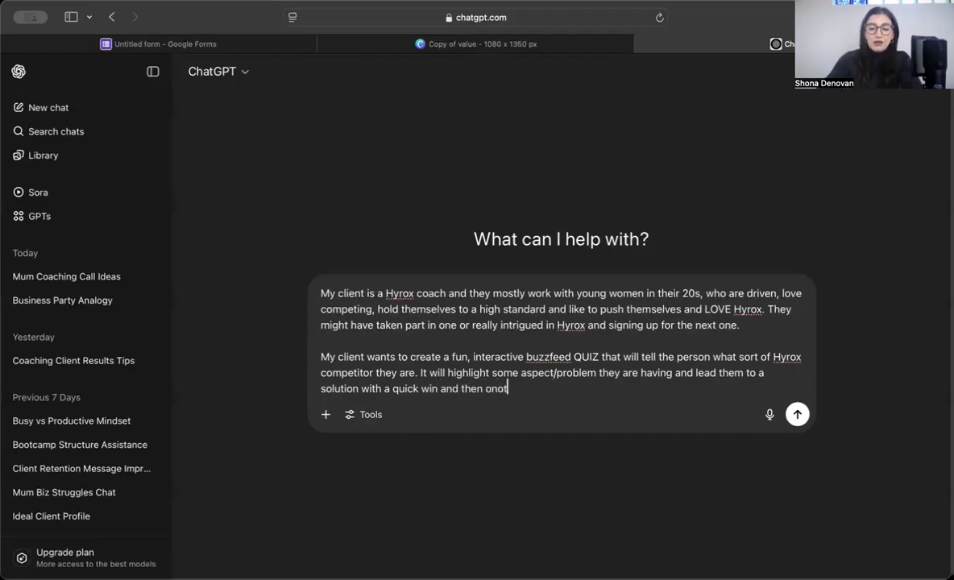
{"action": "type", "text": "free con"}
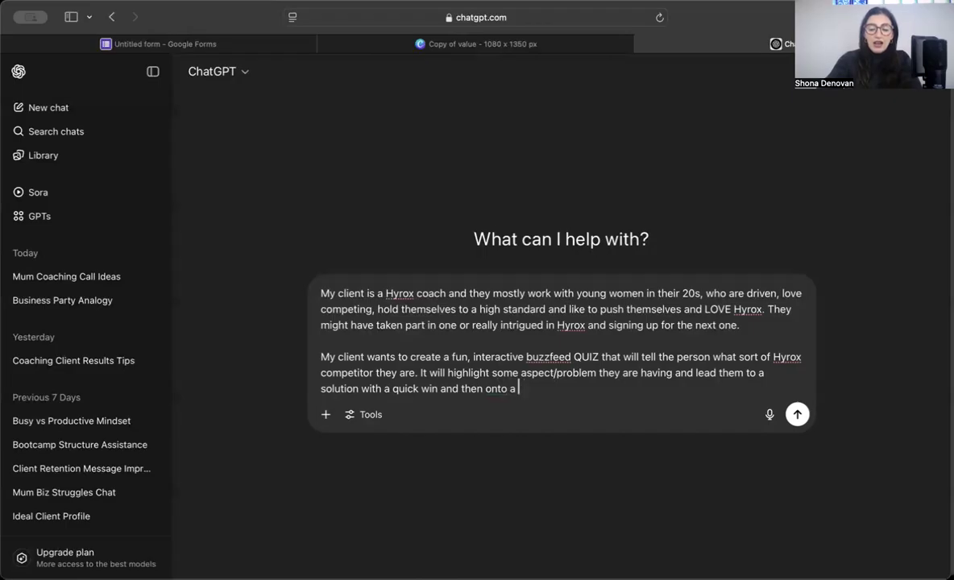
{"action": "type", "text": "sultat"}
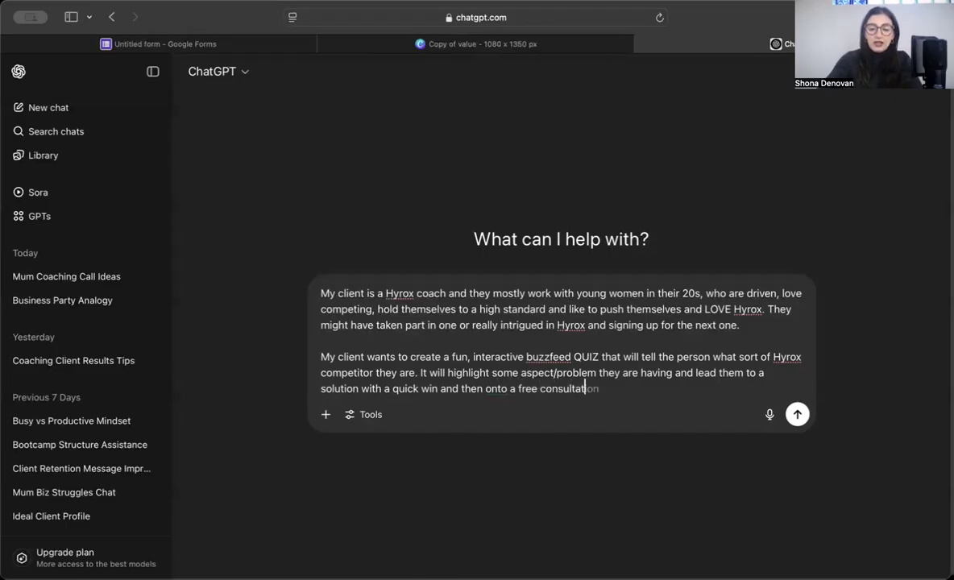
{"action": "type", "text": "ion call with my client."}
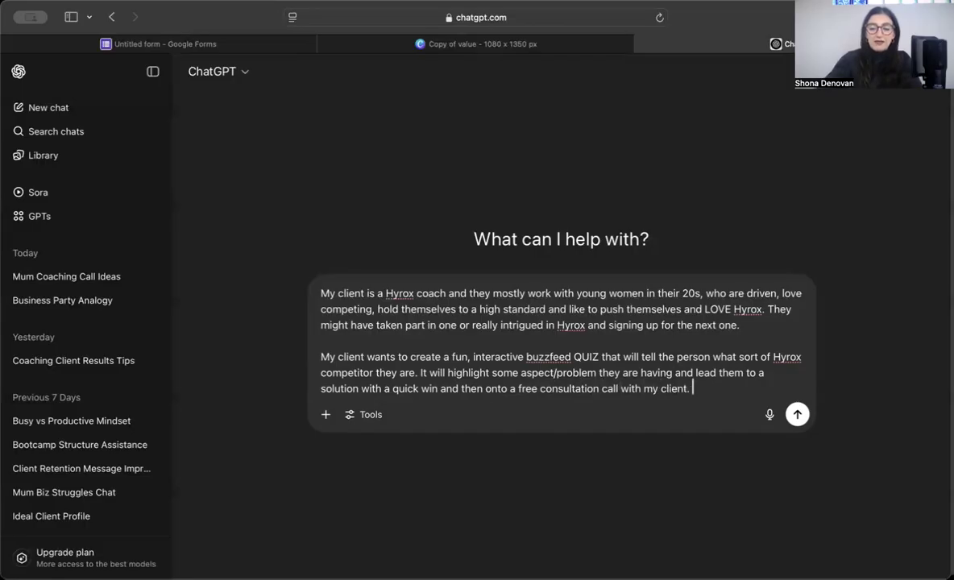
{"action": "left_click", "coordinate": [573, 356]}
{"action": "type", "text": "style"}
{"action": "left_click", "coordinate": [742, 392]}
{"action": "key", "text": "Return"}
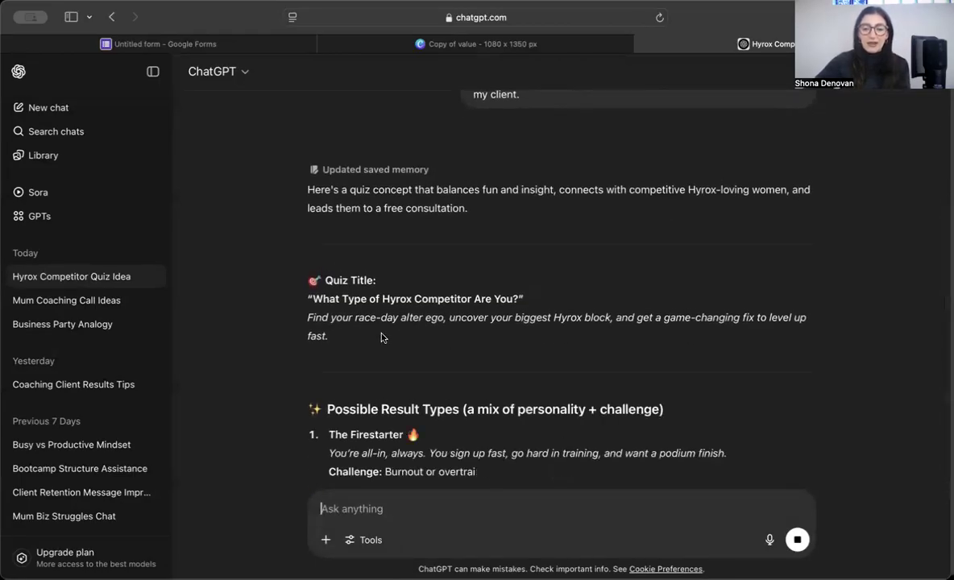
Step: Scroll through ChatGPT's quiz reply, reading the title, five result types and the Firestarter challenge
{"action": "scroll", "coordinate": [383, 337], "scroll_direction": "down", "scroll_amount": 1}
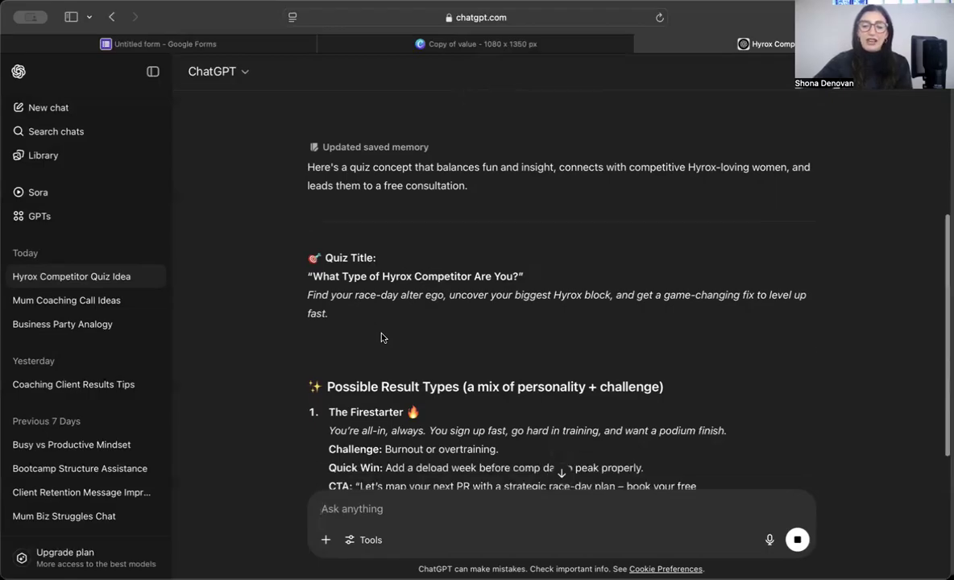
{"action": "scroll", "coordinate": [279, 334], "scroll_direction": "down", "scroll_amount": 1}
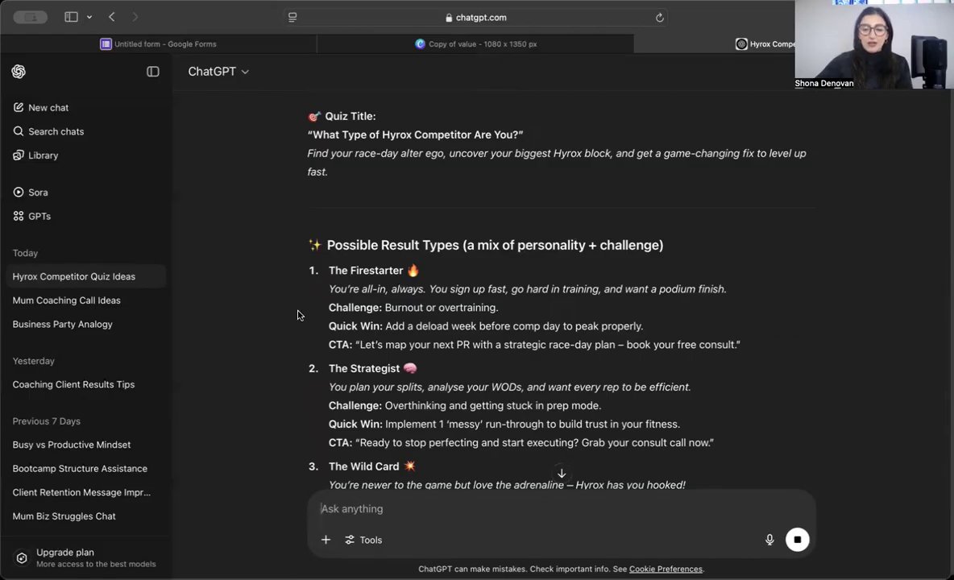
{"action": "left_click_drag", "start_coordinate": [328, 309], "coordinate": [523, 309]}
{"action": "left_click", "coordinate": [522, 309]}
{"action": "scroll", "coordinate": [523, 312], "scroll_direction": "down", "scroll_amount": 3}
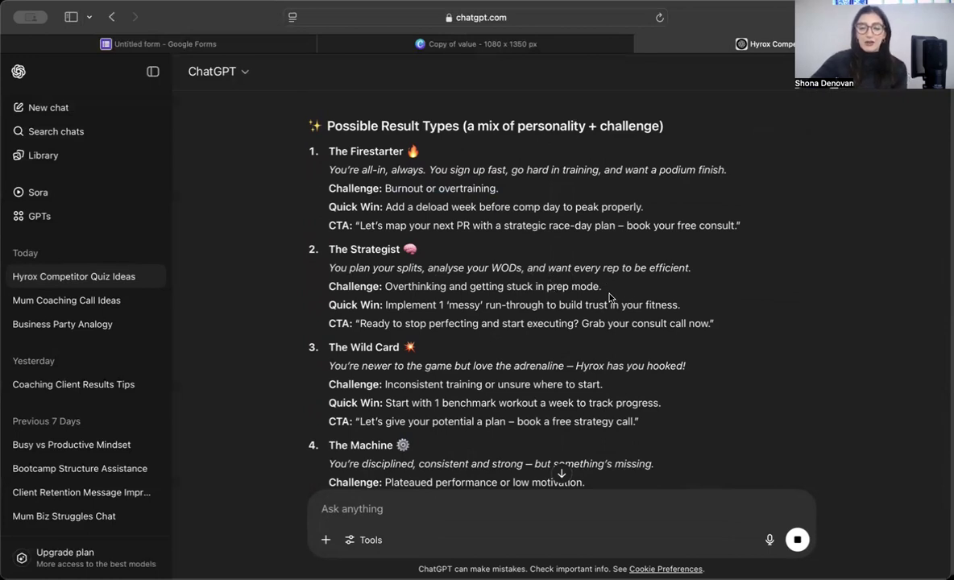
{"action": "scroll", "coordinate": [564, 272], "scroll_direction": "down", "scroll_amount": 3}
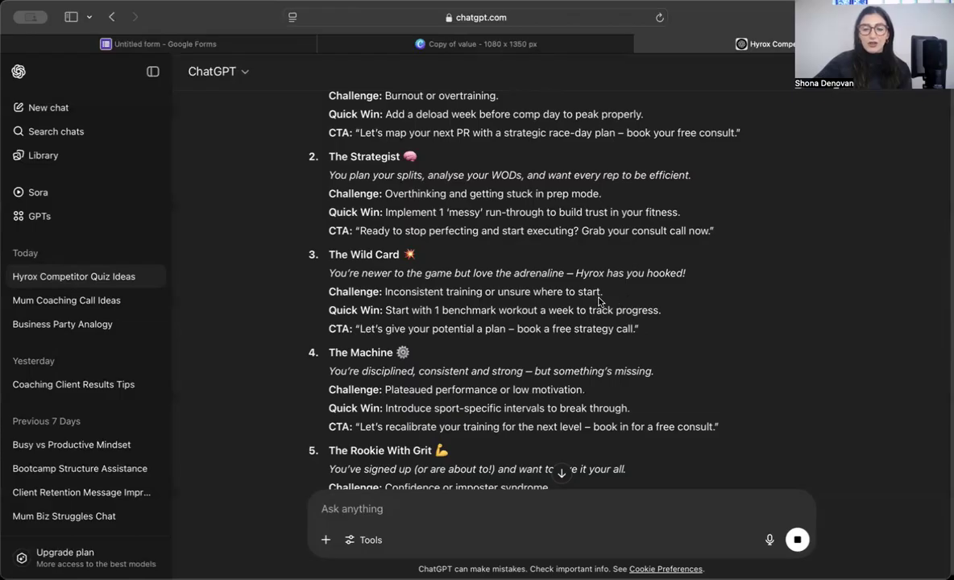
{"action": "scroll", "coordinate": [603, 303], "scroll_direction": "down", "scroll_amount": 3}
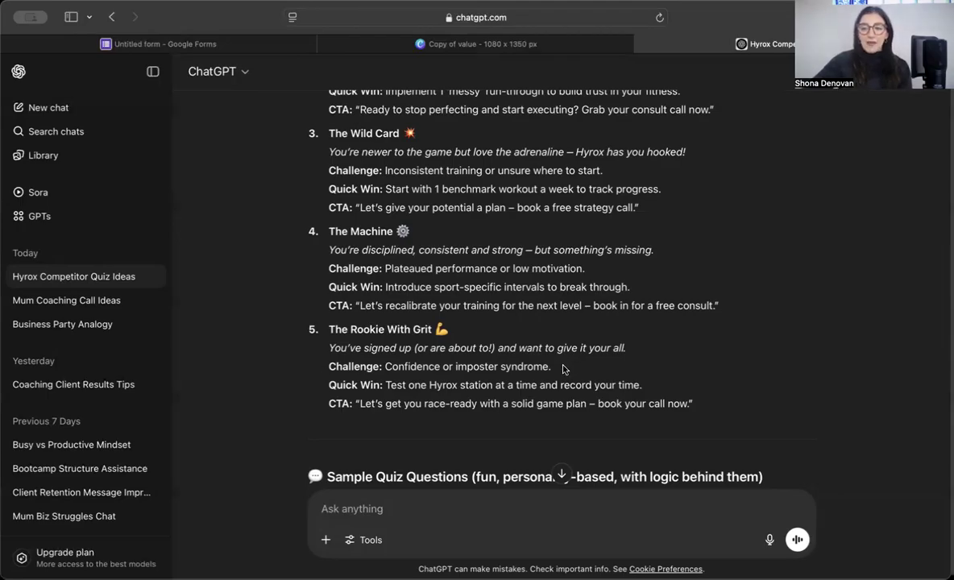
{"action": "scroll", "coordinate": [563, 370], "scroll_direction": "up", "scroll_amount": 7}
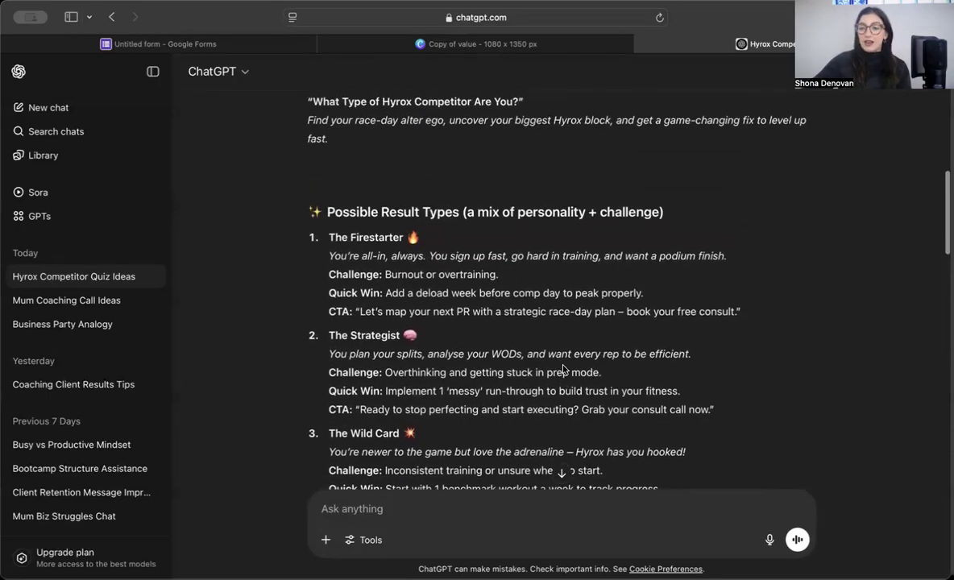
{"action": "scroll", "coordinate": [558, 365], "scroll_direction": "down", "scroll_amount": 1}
{"action": "scroll", "coordinate": [518, 332], "scroll_direction": "down", "scroll_amount": 6}
{"action": "scroll", "coordinate": [425, 256], "scroll_direction": "down", "scroll_amount": 2}
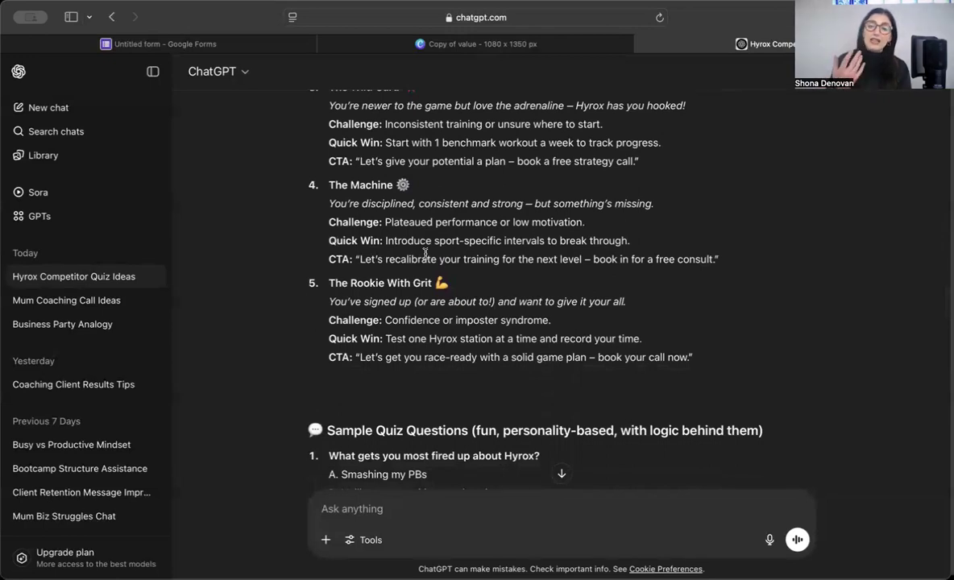
{"action": "scroll", "coordinate": [426, 255], "scroll_direction": "up", "scroll_amount": 15}
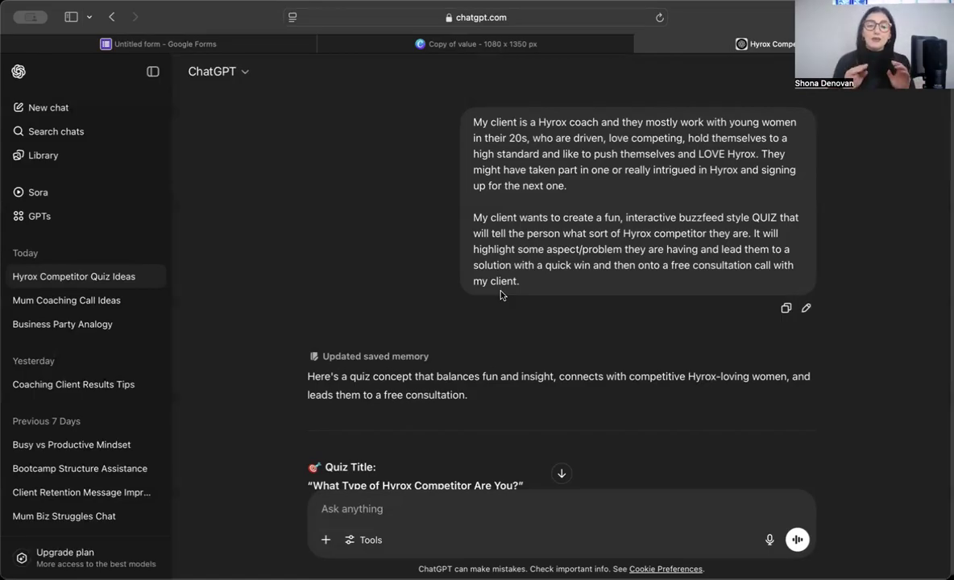
Step: Read through the sample quiz questions, highlighting 'Your biggest gym ick?'
{"action": "scroll", "coordinate": [500, 295], "scroll_direction": "down", "scroll_amount": 20}
{"action": "scroll", "coordinate": [501, 295], "scroll_direction": "up", "scroll_amount": 2}
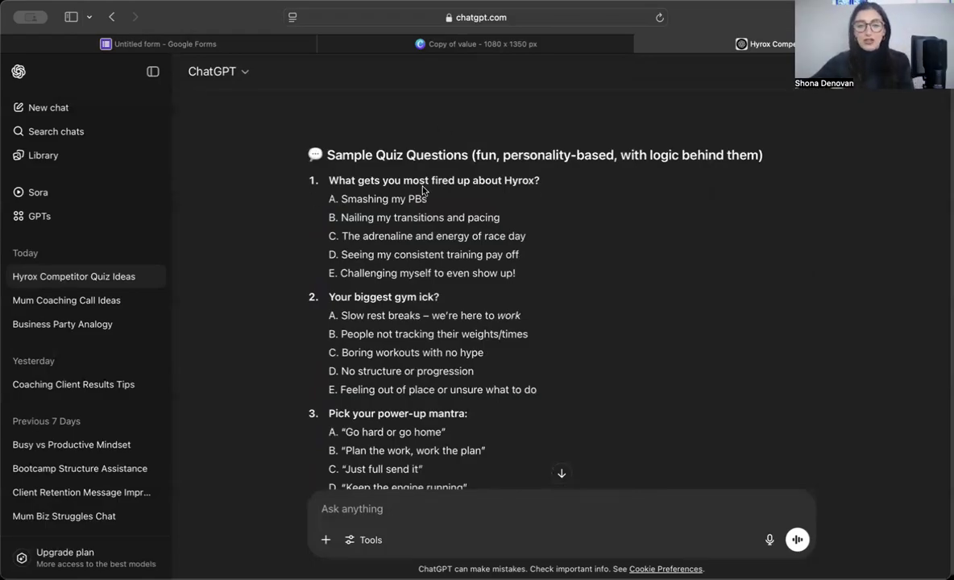
{"action": "scroll", "coordinate": [417, 212], "scroll_direction": "down", "scroll_amount": 1}
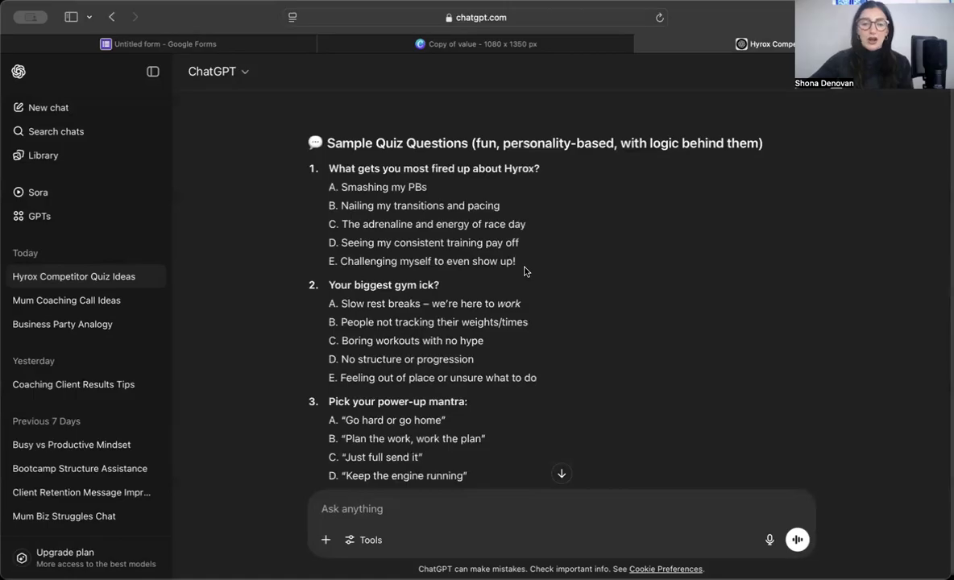
{"action": "scroll", "coordinate": [524, 270], "scroll_direction": "down", "scroll_amount": 1}
{"action": "scroll", "coordinate": [427, 422], "scroll_direction": "down", "scroll_amount": 7}
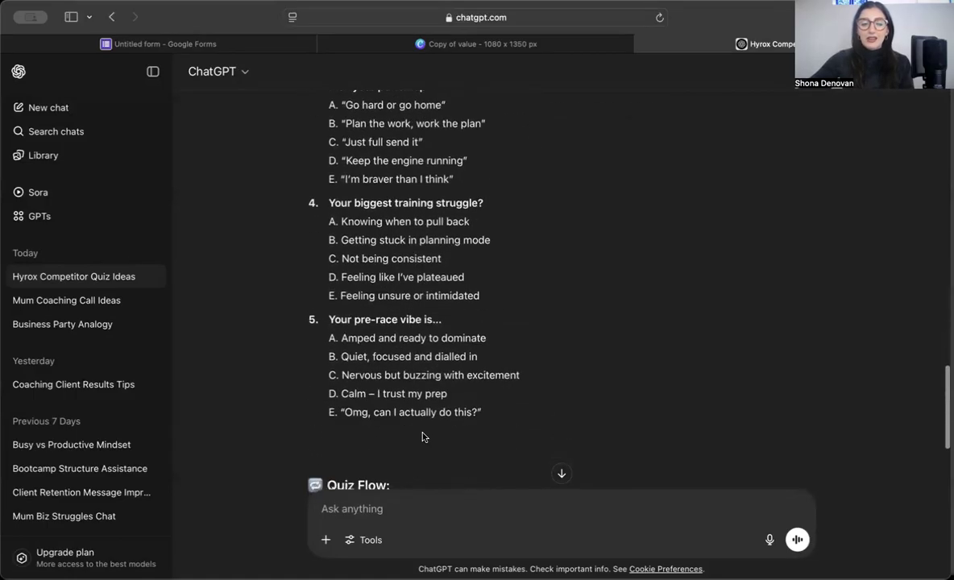
{"action": "scroll", "coordinate": [391, 397], "scroll_direction": "up", "scroll_amount": 5}
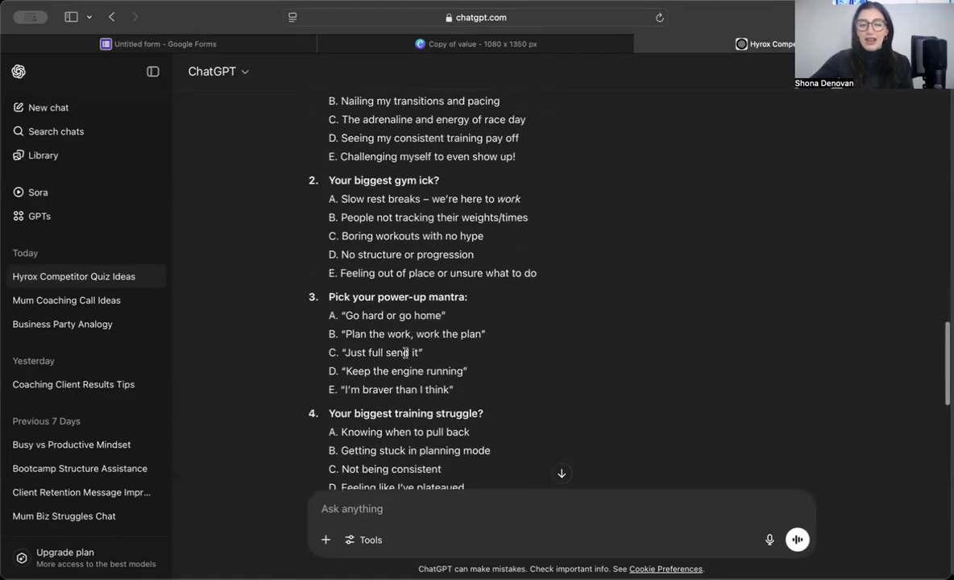
{"action": "left_click_drag", "start_coordinate": [441, 181], "coordinate": [327, 181]}
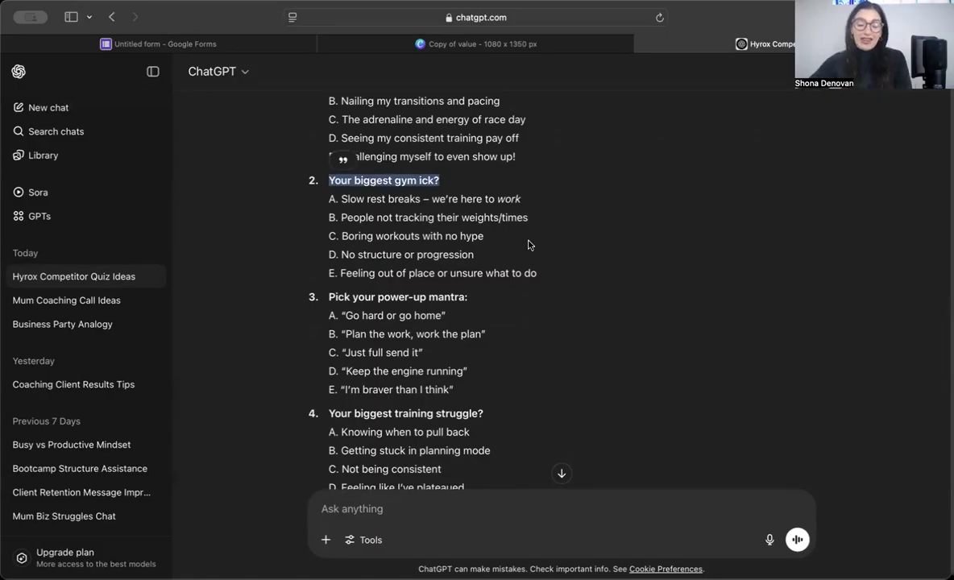
{"action": "scroll", "coordinate": [530, 234], "scroll_direction": "down", "scroll_amount": 5}
{"action": "scroll", "coordinate": [530, 244], "scroll_direction": "down", "scroll_amount": 3}
Step: Switch to the Untitled form in Google Forms and select its title
{"action": "scroll", "coordinate": [529, 244], "scroll_direction": "down", "scroll_amount": 1}
{"action": "scroll", "coordinate": [530, 244], "scroll_direction": "up", "scroll_amount": 10}
{"action": "scroll", "coordinate": [530, 244], "scroll_direction": "up", "scroll_amount": 8}
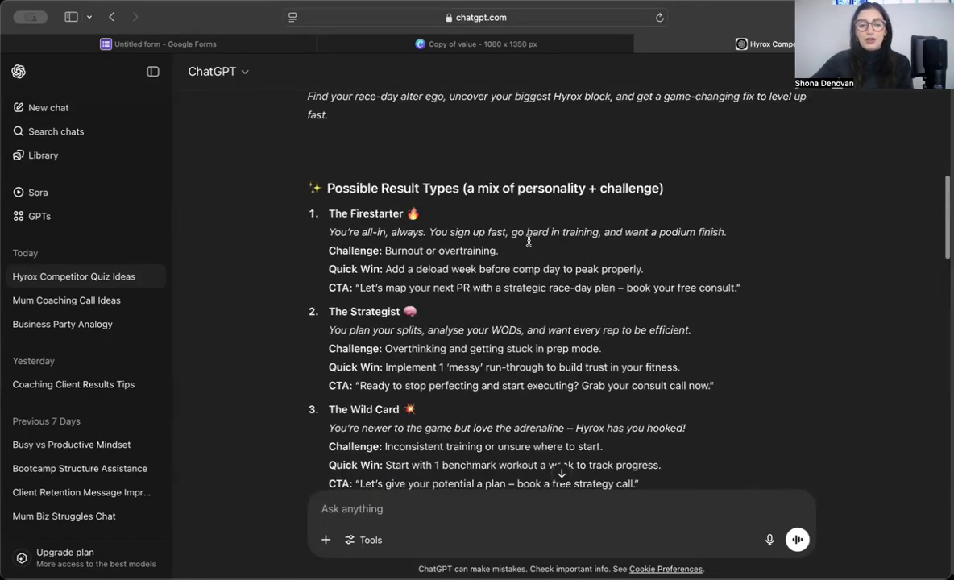
{"action": "left_click", "coordinate": [208, 45]}
{"action": "left_click_drag", "start_coordinate": [388, 187], "coordinate": [240, 172]}
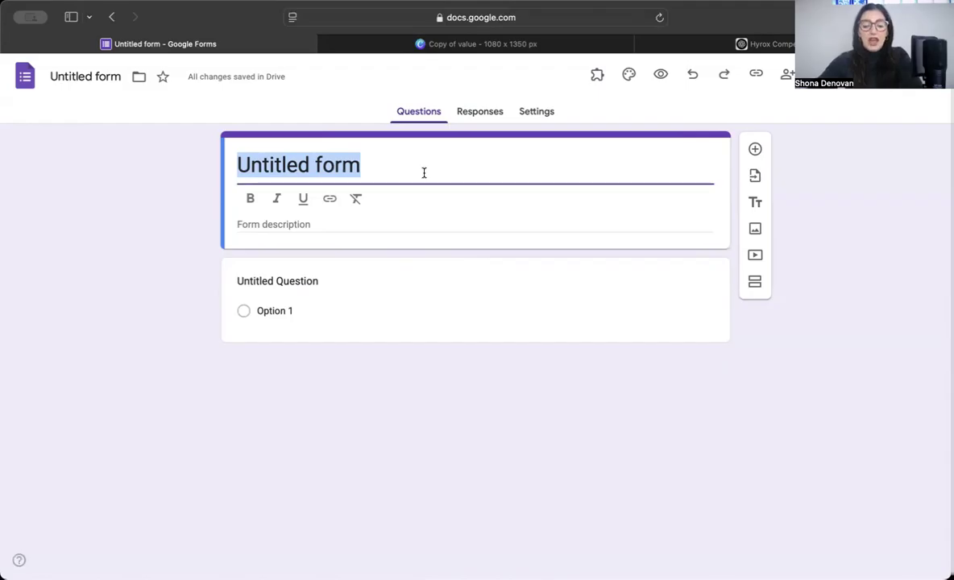
Step: Retitle the form 'What type of Hyrox-er are you?' and return to the ChatGPT chat
{"action": "type", "text": "What type of "}
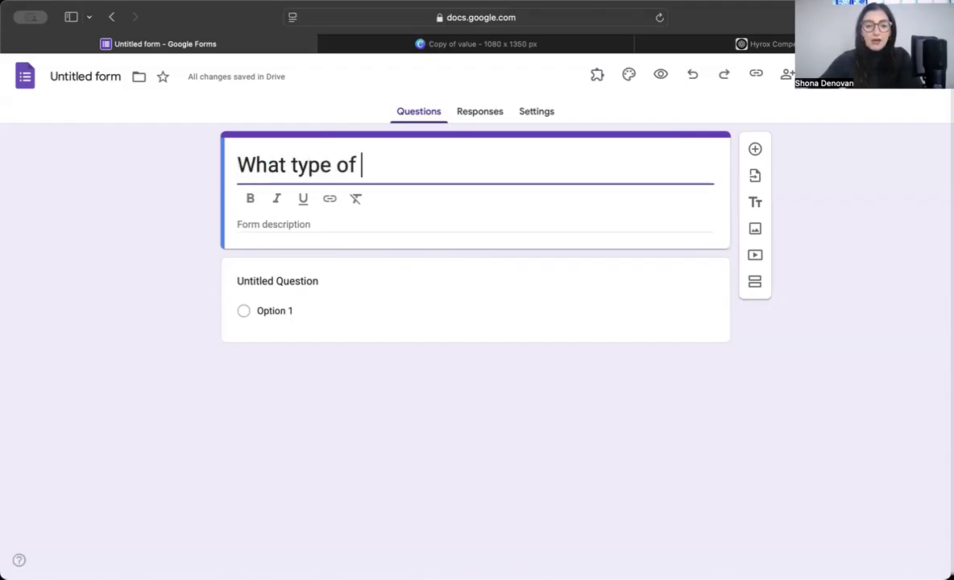
{"action": "type", "text": "Hyrox-er are yiu"}
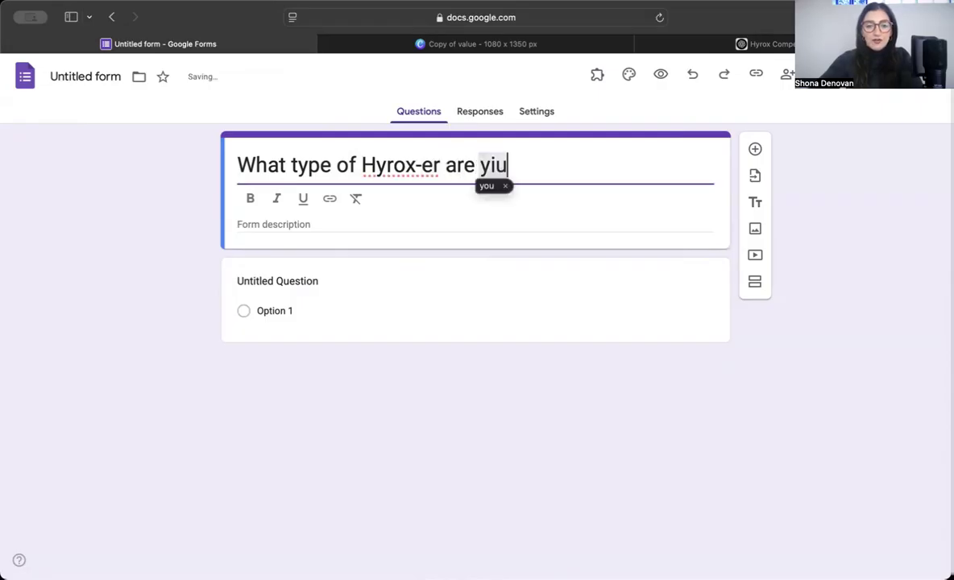
{"action": "key", "text": "BackSpace"}
{"action": "type", "text": "?"}
{"action": "left_click", "coordinate": [305, 224]}
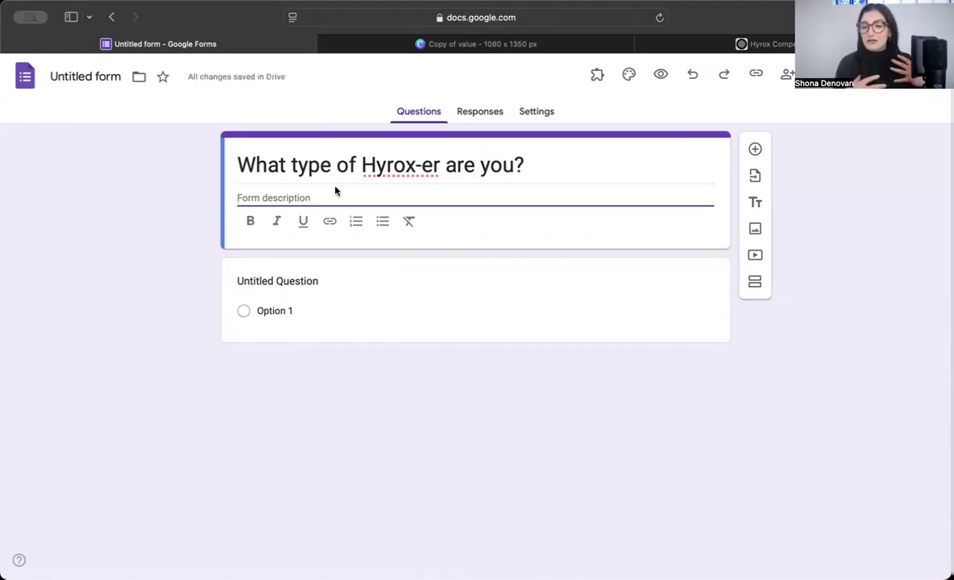
{"action": "left_click", "coordinate": [718, 44]}
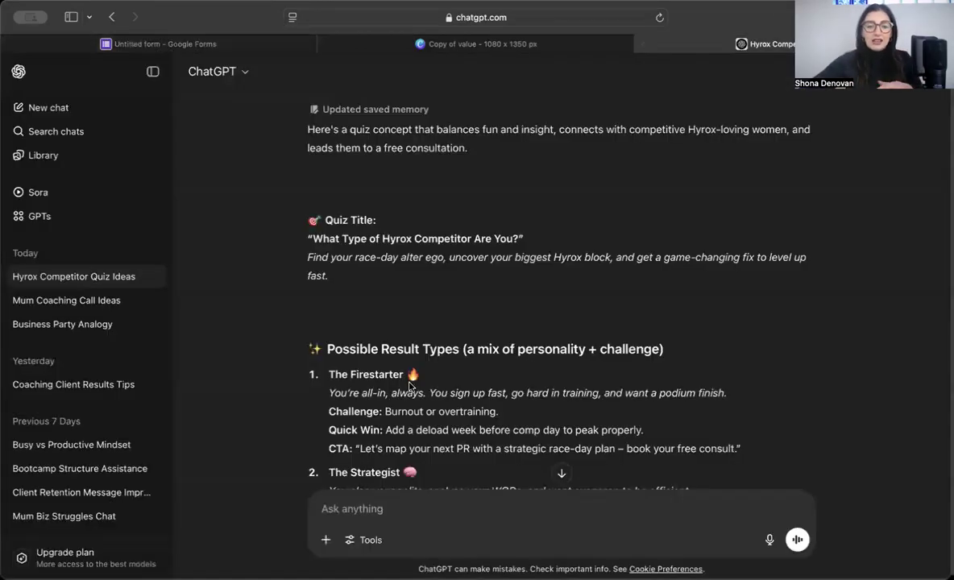
Step: Ask ChatGPT for a short fun quiz intro and select the intro paragraphs it returns
{"action": "scroll", "coordinate": [408, 387], "scroll_direction": "down", "scroll_amount": 10}
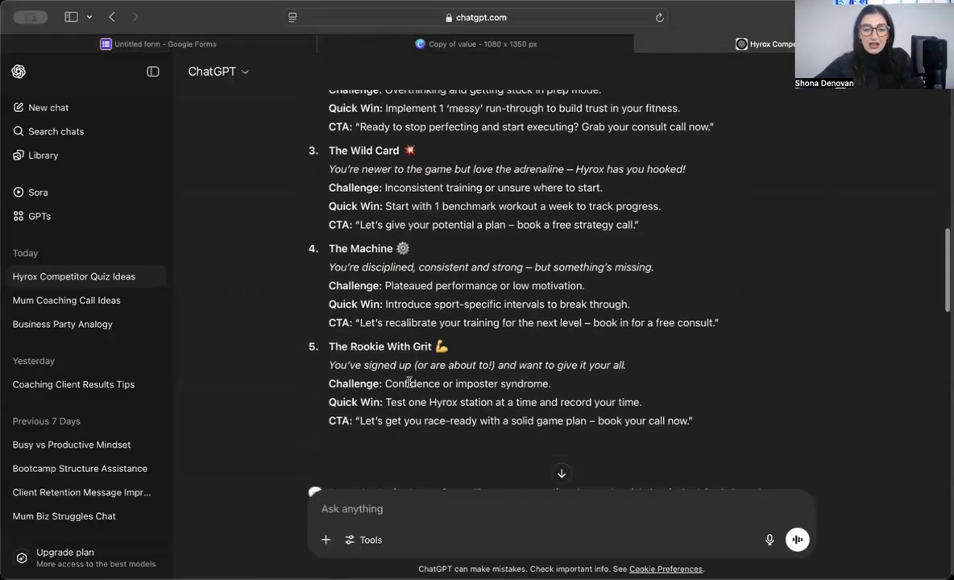
{"action": "scroll", "coordinate": [410, 383], "scroll_direction": "down", "scroll_amount": 15}
{"action": "left_click", "coordinate": [381, 505]}
{"action": "type", "text": "qan you give me a sh"}
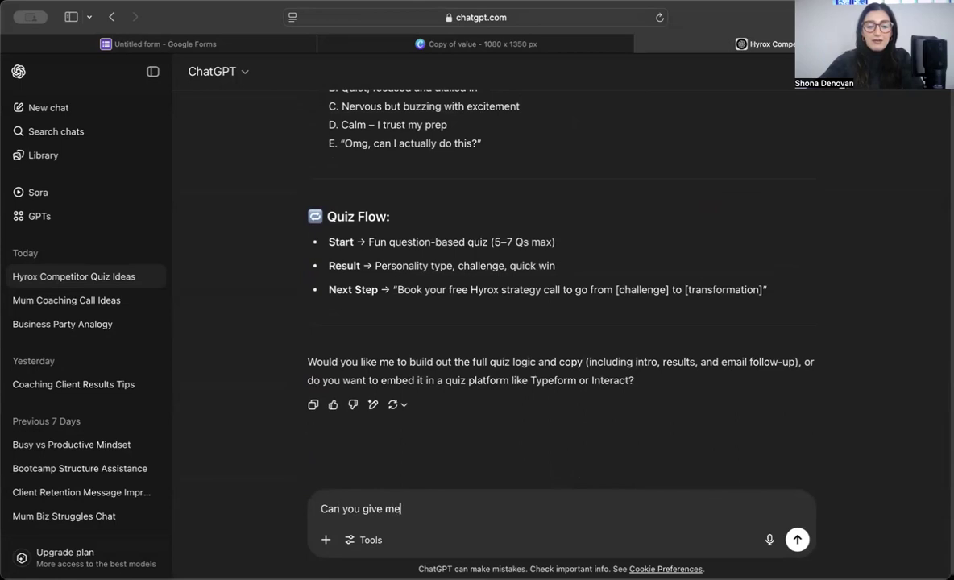
{"action": "type", "text": "ort fun intro for the quiz?"}
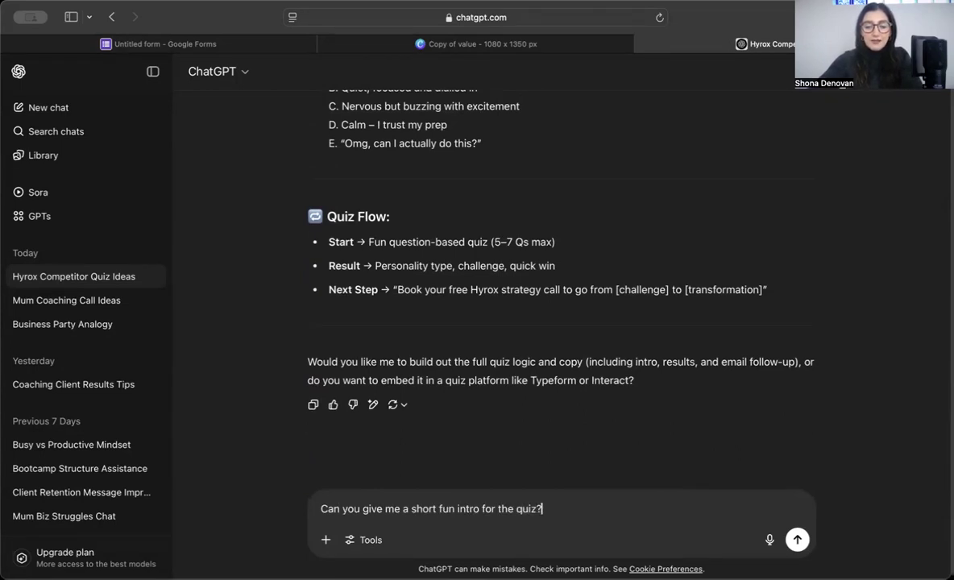
{"action": "key", "text": "Return"}
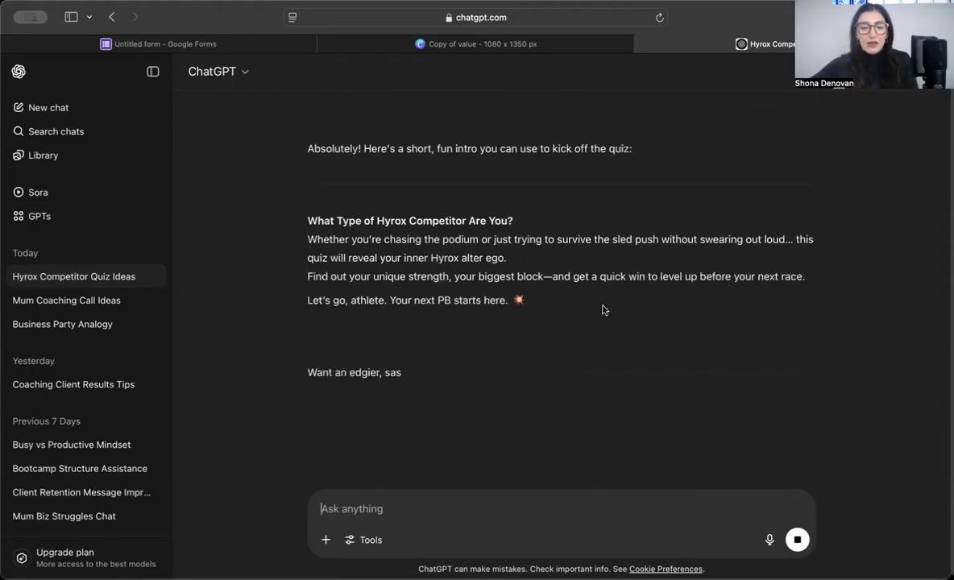
{"action": "left_click_drag", "start_coordinate": [546, 298], "coordinate": [295, 241]}
{"action": "key", "text": "super+c"}
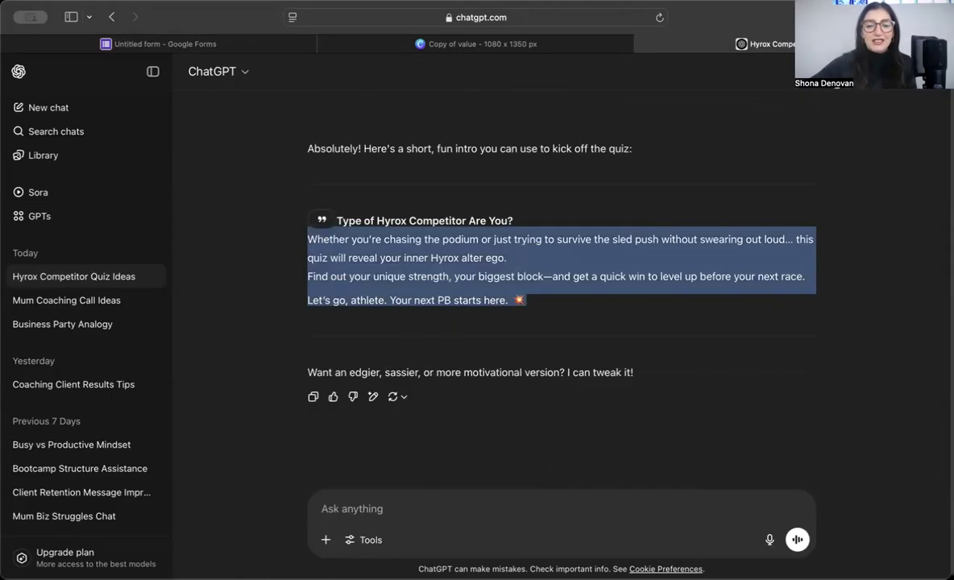
Step: Paste ChatGPT's intro into the quiz form's description
{"action": "left_click", "coordinate": [478, 46]}
{"action": "left_click", "coordinate": [208, 46]}
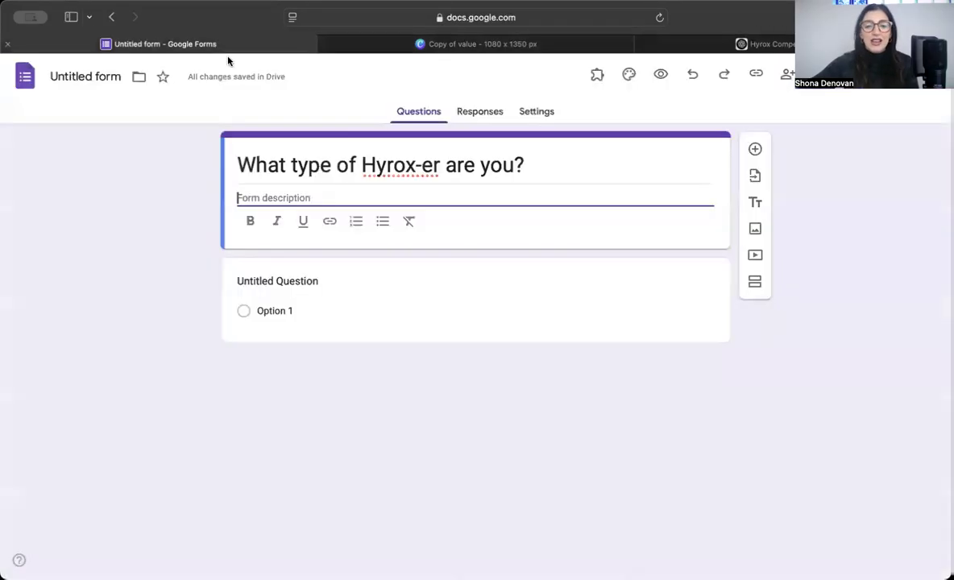
{"action": "key", "text": "super+v"}
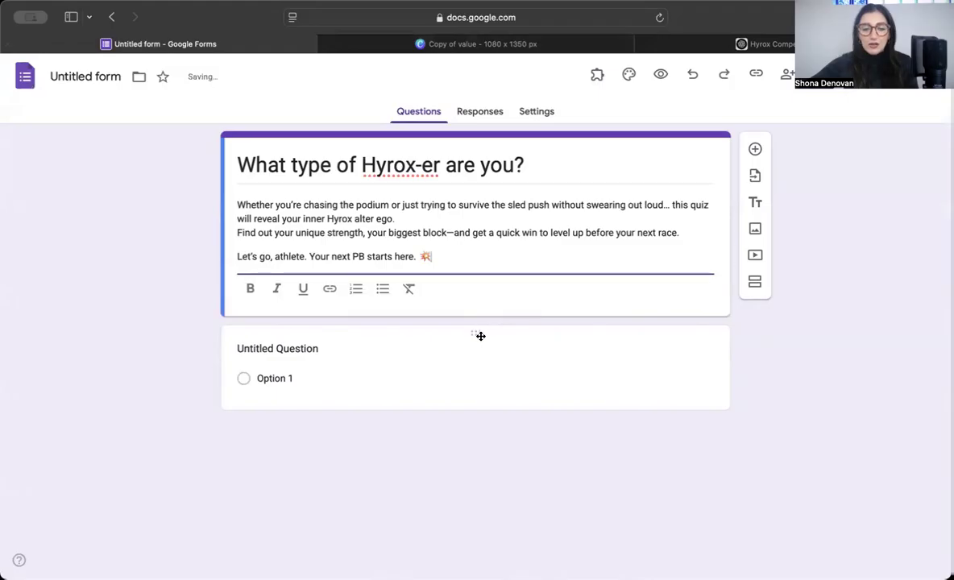
Step: Delete the blank Untitled Question and add a second section to the form
{"action": "left_click", "coordinate": [637, 344]}
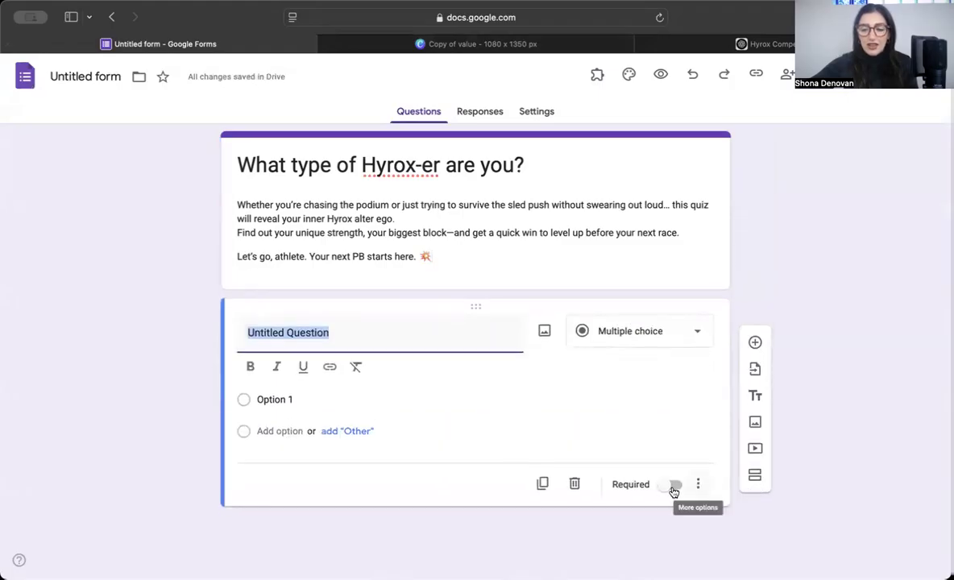
{"action": "left_click", "coordinate": [574, 486]}
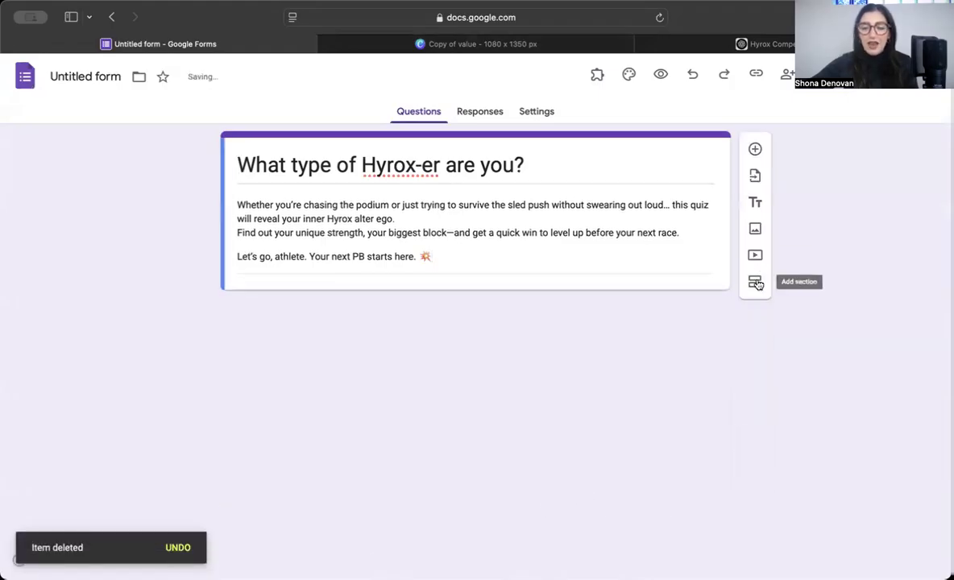
{"action": "left_click", "coordinate": [757, 282]}
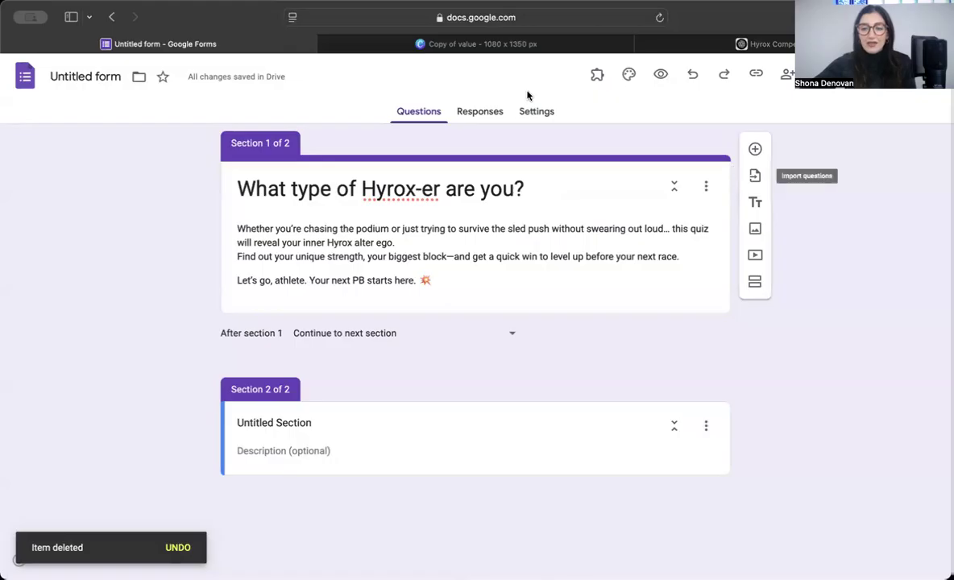
Step: Set Form defaults to collect email addresses by Responder input
{"action": "left_click", "coordinate": [529, 116]}
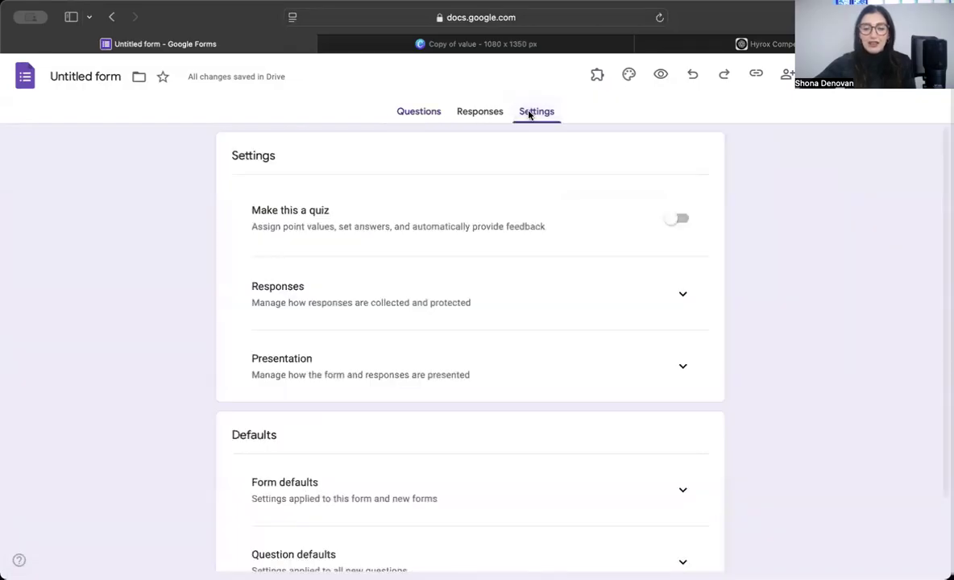
{"action": "scroll", "coordinate": [519, 310], "scroll_direction": "down", "scroll_amount": 3}
{"action": "scroll", "coordinate": [518, 310], "scroll_direction": "up", "scroll_amount": 2}
{"action": "scroll", "coordinate": [564, 347], "scroll_direction": "down", "scroll_amount": 2}
{"action": "left_click", "coordinate": [685, 410]}
{"action": "left_click", "coordinate": [646, 458]}
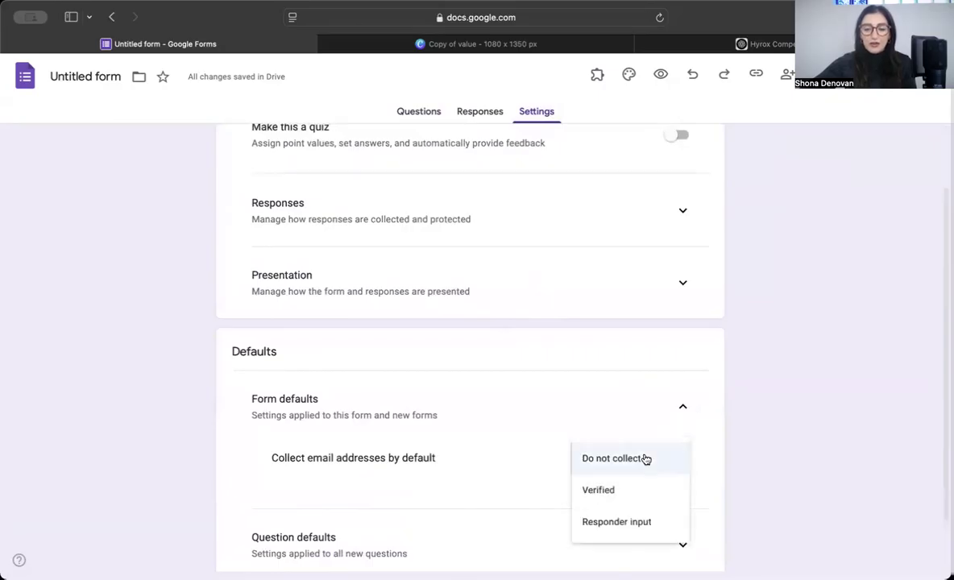
{"action": "left_click", "coordinate": [612, 524]}
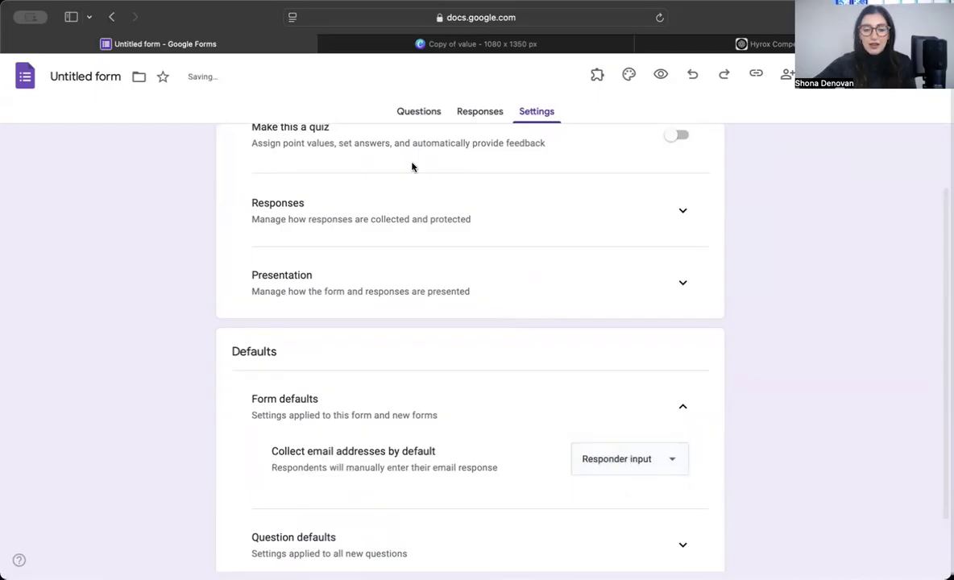
{"action": "left_click", "coordinate": [645, 459]}
{"action": "left_click", "coordinate": [633, 458]}
Step: Return to the questions, select the second section's title, then switch back to ChatGPT
{"action": "left_click", "coordinate": [423, 111]}
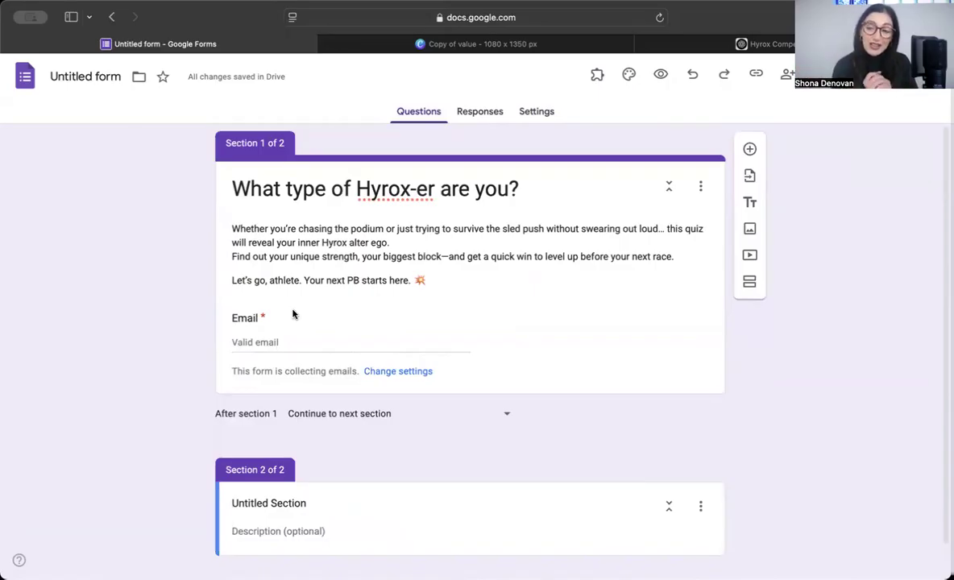
{"action": "scroll", "coordinate": [293, 315], "scroll_direction": "down", "scroll_amount": 1}
{"action": "left_click", "coordinate": [293, 475]}
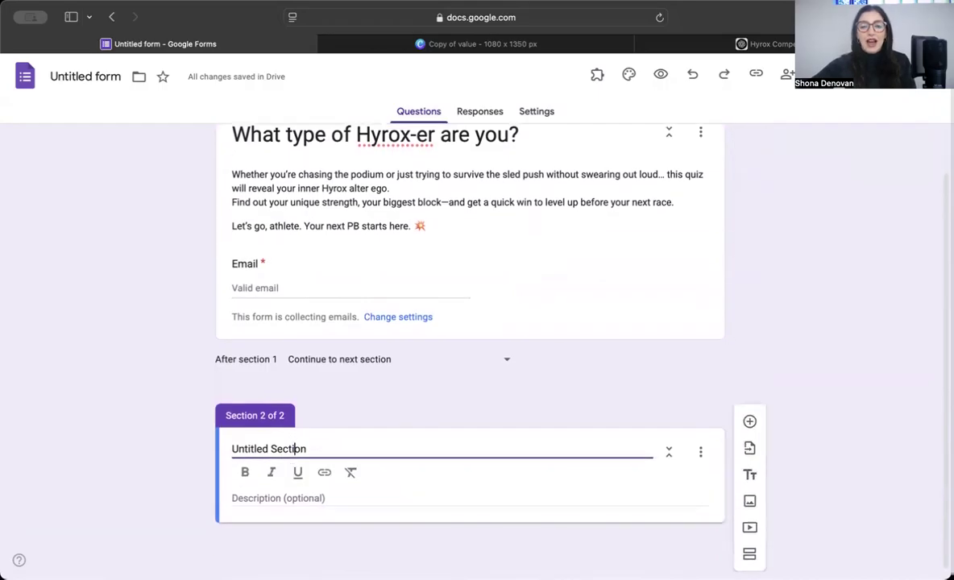
{"action": "left_click", "coordinate": [746, 44]}
{"action": "scroll", "coordinate": [569, 268], "scroll_direction": "up", "scroll_amount": 15}
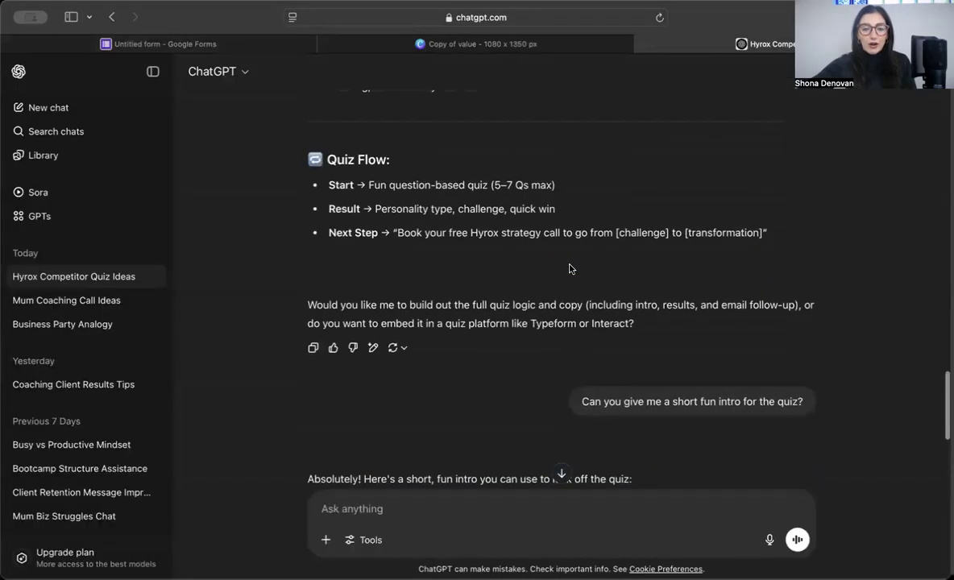
Step: Select question 5, 'Your pre-race vibe is…', with answers A–E, then return to the form
{"action": "scroll", "coordinate": [569, 269], "scroll_direction": "up", "scroll_amount": 4}
{"action": "scroll", "coordinate": [335, 329], "scroll_direction": "down", "scroll_amount": 10}
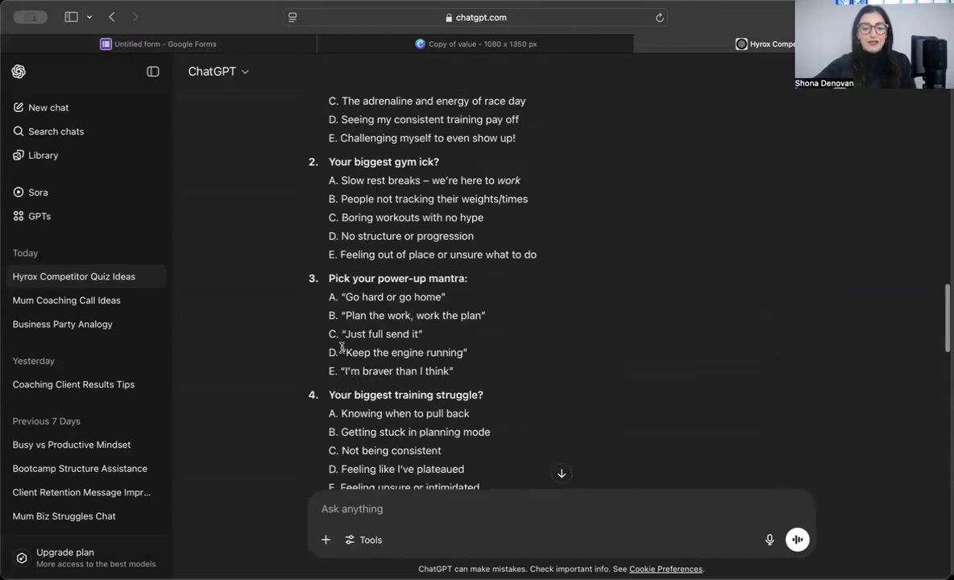
{"action": "scroll", "coordinate": [341, 350], "scroll_direction": "down", "scroll_amount": 1}
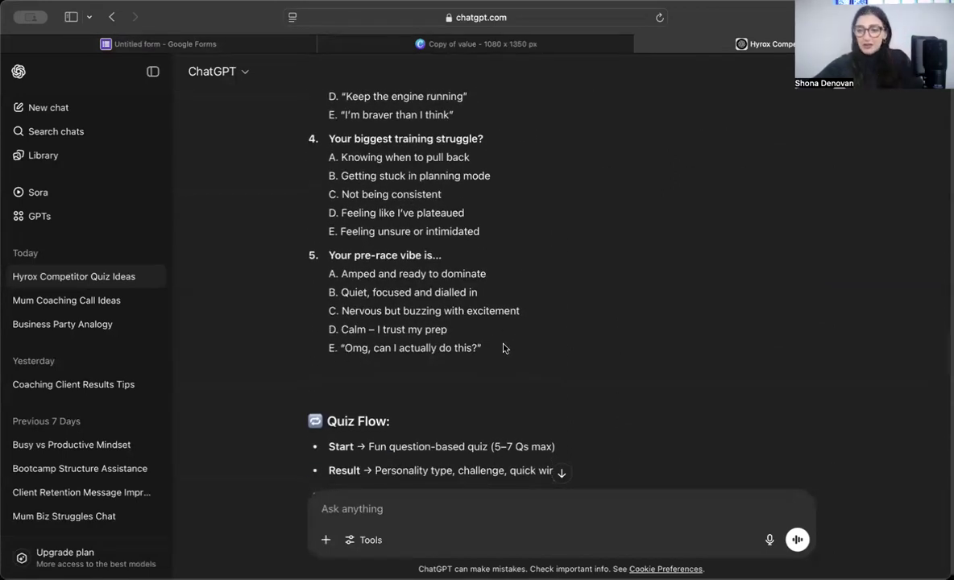
{"action": "left_click_drag", "start_coordinate": [498, 345], "coordinate": [308, 247]}
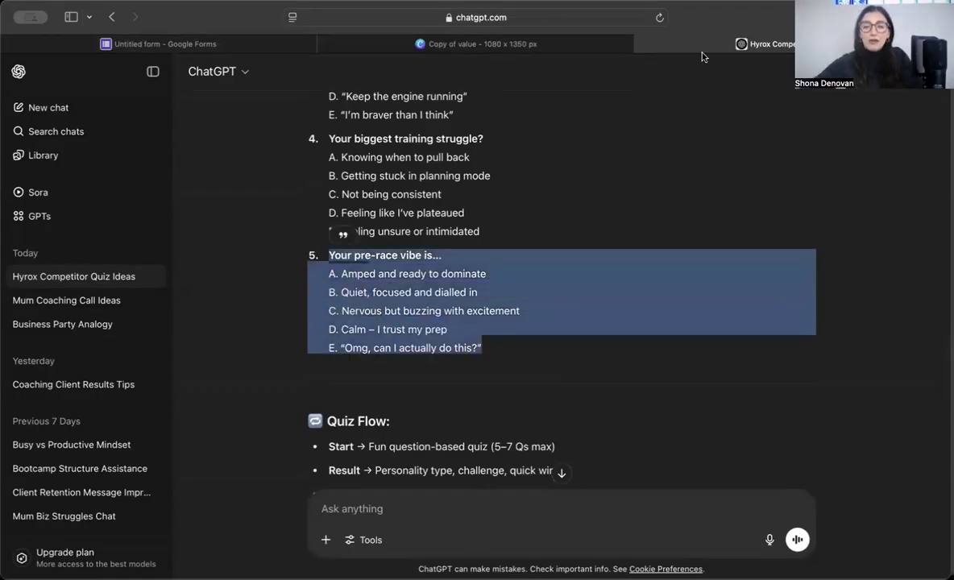
{"action": "left_click", "coordinate": [243, 49]}
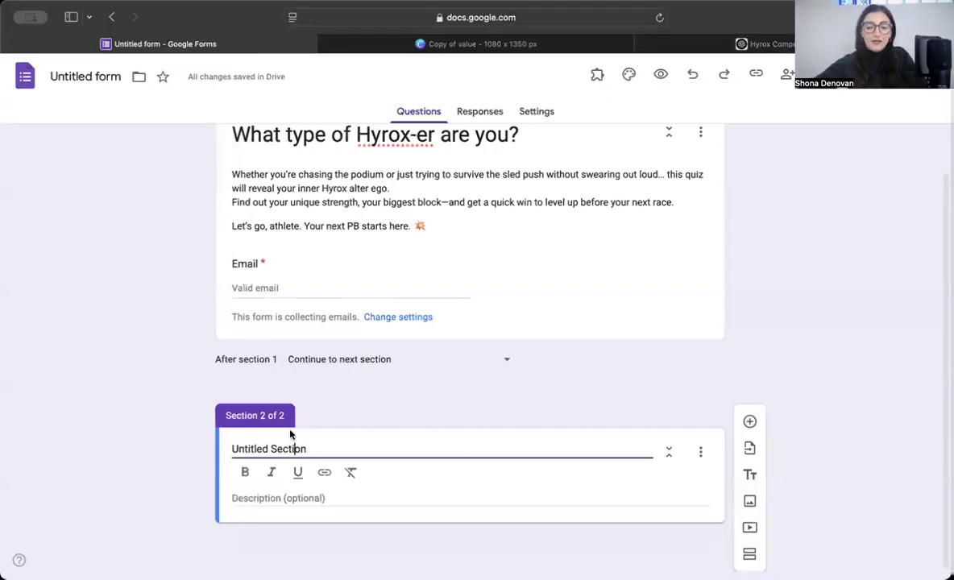
Step: Rename the second section's title to 'ok question time'
{"action": "triple_click", "coordinate": [306, 448]}
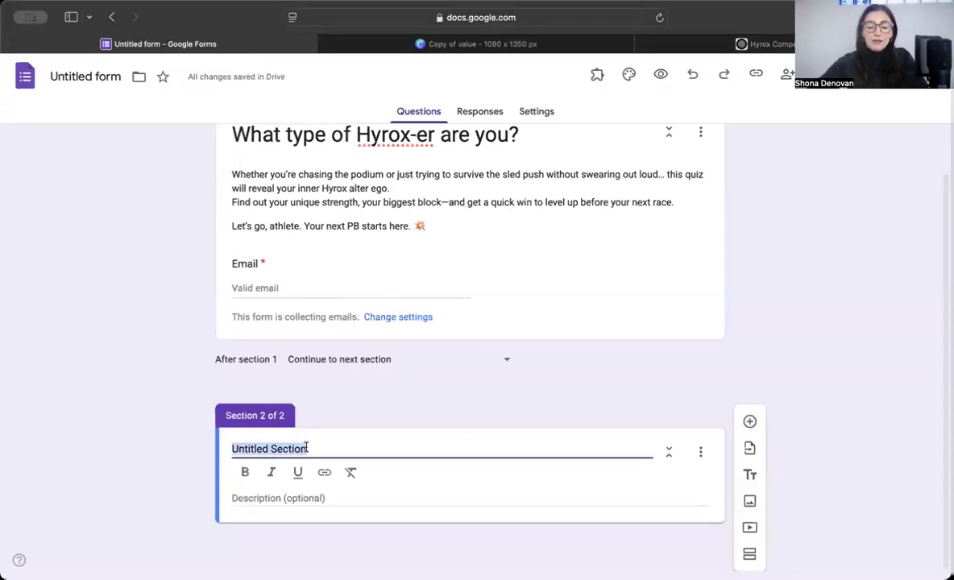
{"action": "type", "text": "Finally...."}
{"action": "left_click", "coordinate": [701, 451]}
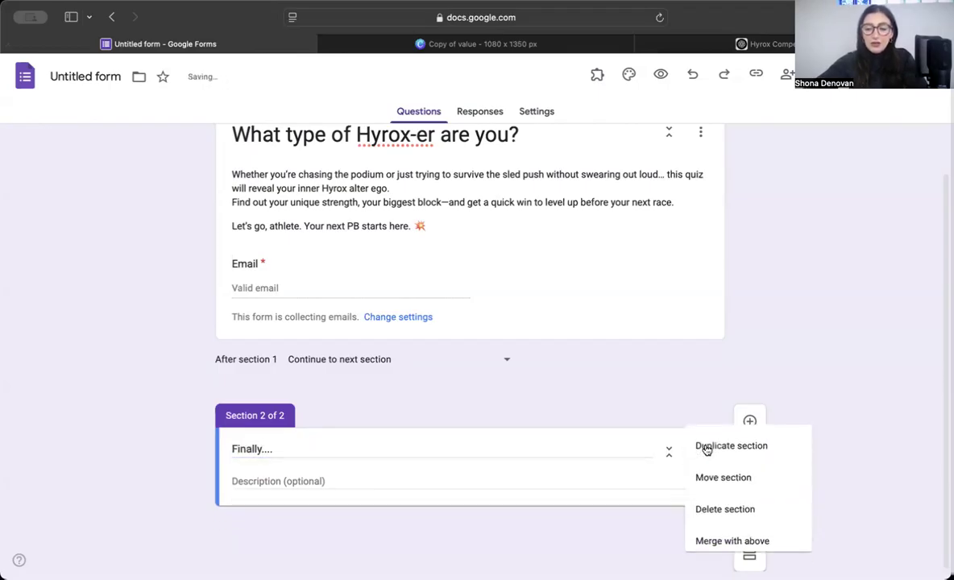
{"action": "left_click", "coordinate": [767, 347]}
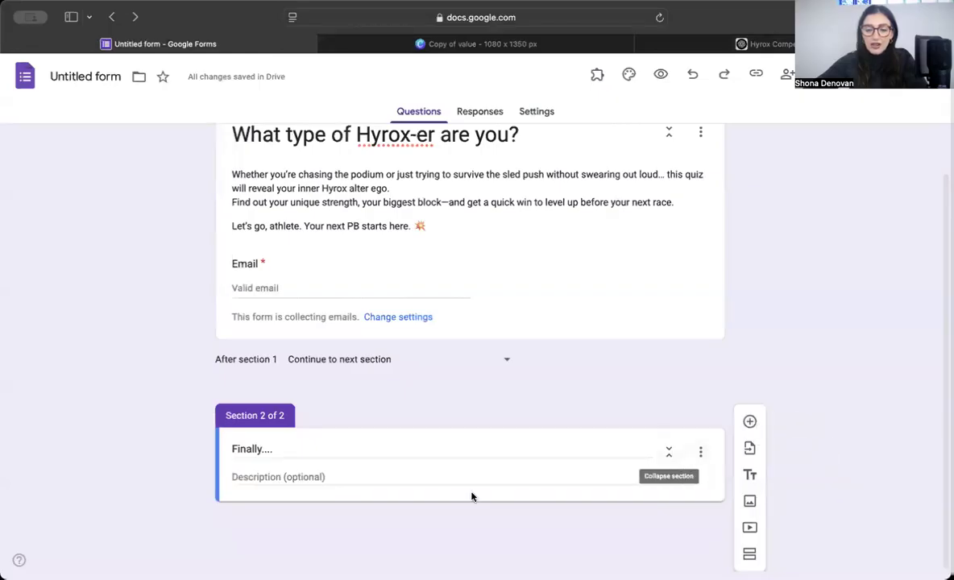
{"action": "left_click", "coordinate": [448, 451]}
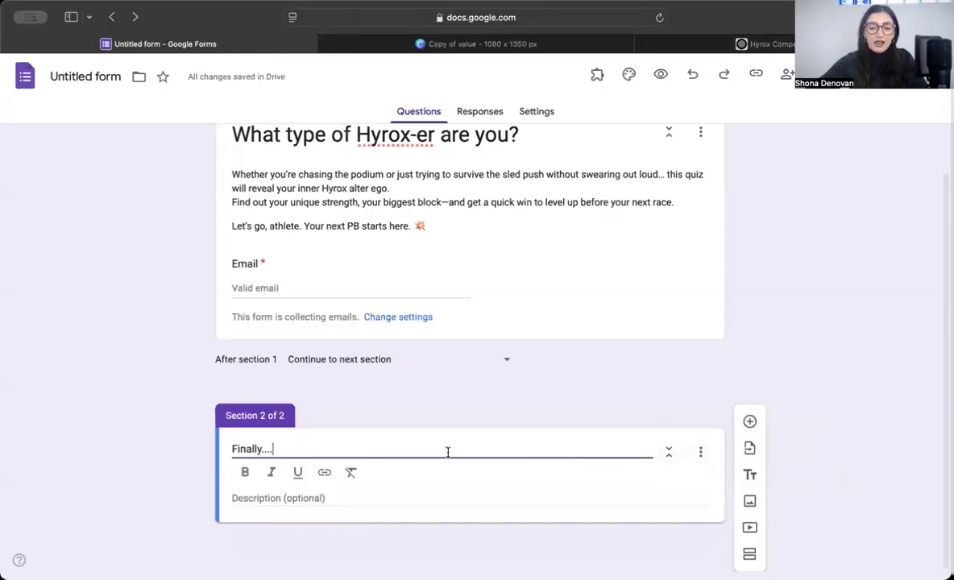
{"action": "left_click", "coordinate": [750, 424]}
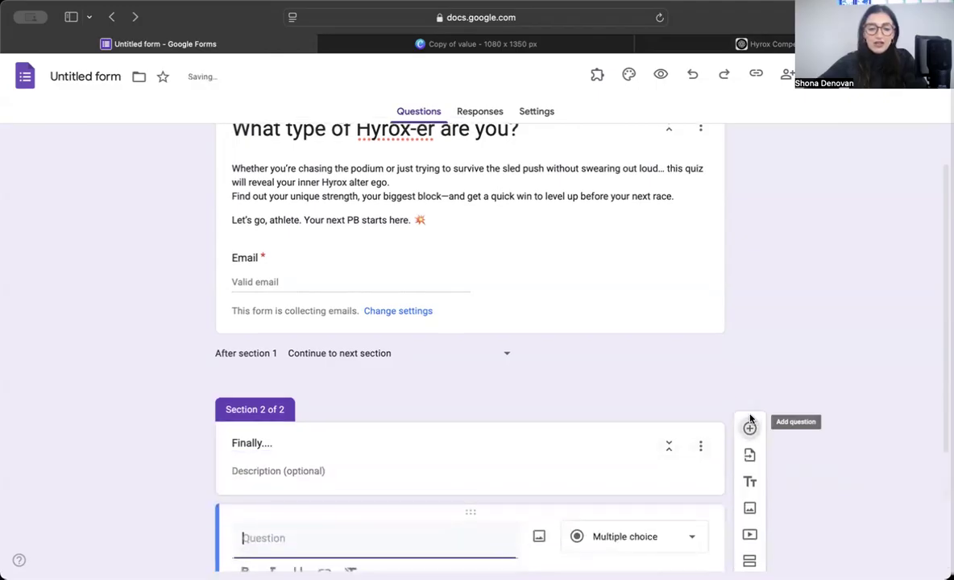
{"action": "left_click", "coordinate": [285, 259]}
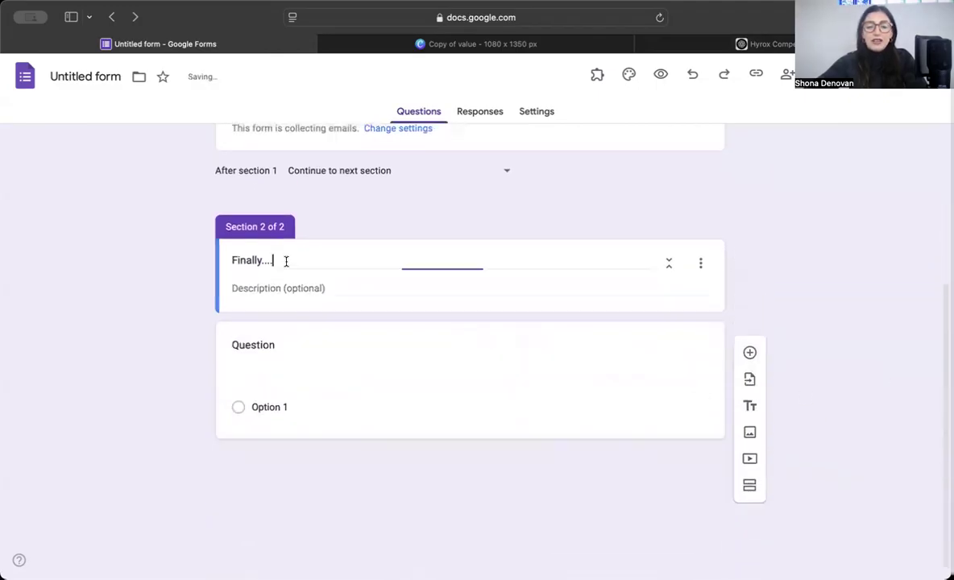
{"action": "left_click", "coordinate": [266, 385]}
{"action": "key", "text": "super+a"}
{"action": "type", "text": "ok question time"}
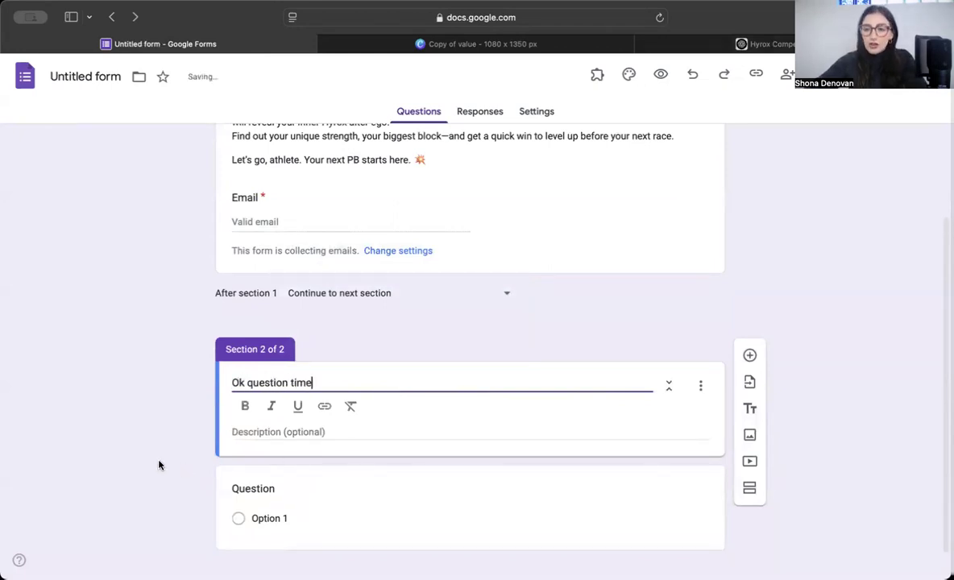
{"action": "scroll", "coordinate": [159, 465], "scroll_direction": "down", "scroll_amount": 1}
Step: Write the question text 'Finally....' with 'What did you like the most' on a second line
{"action": "left_click", "coordinate": [266, 469]}
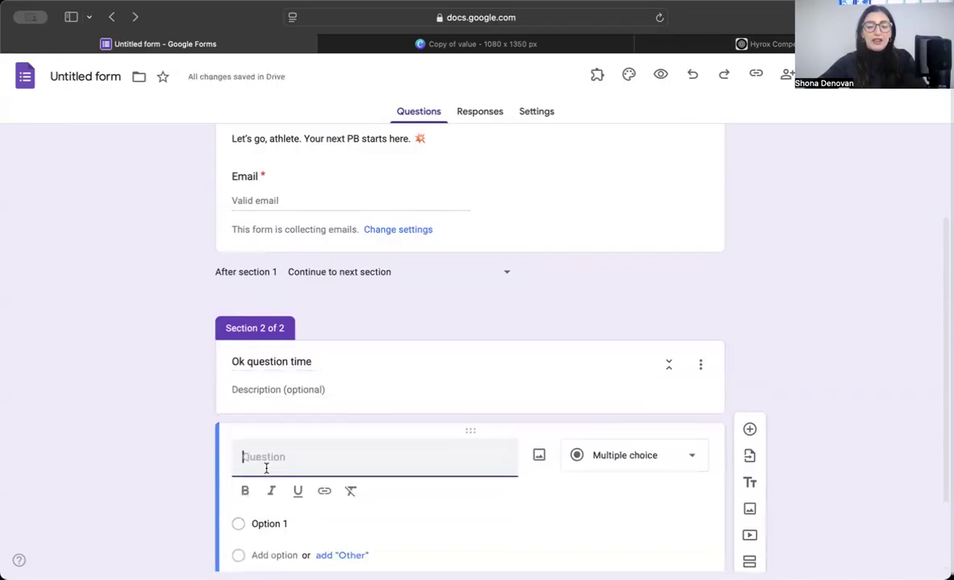
{"action": "type", "text": "Finally...."}
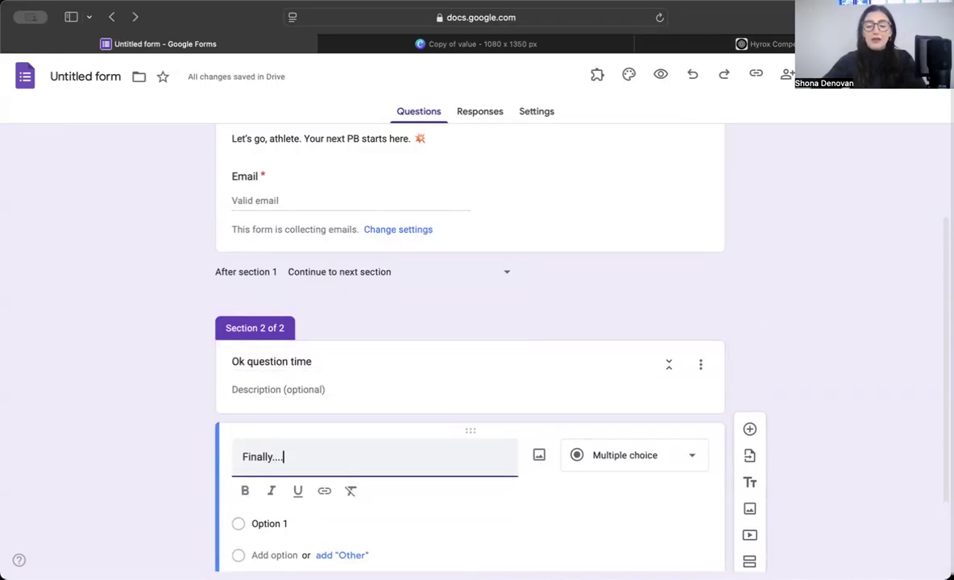
{"action": "scroll", "coordinate": [322, 448], "scroll_direction": "down", "scroll_amount": 2}
{"action": "type", "text": "lly...."}
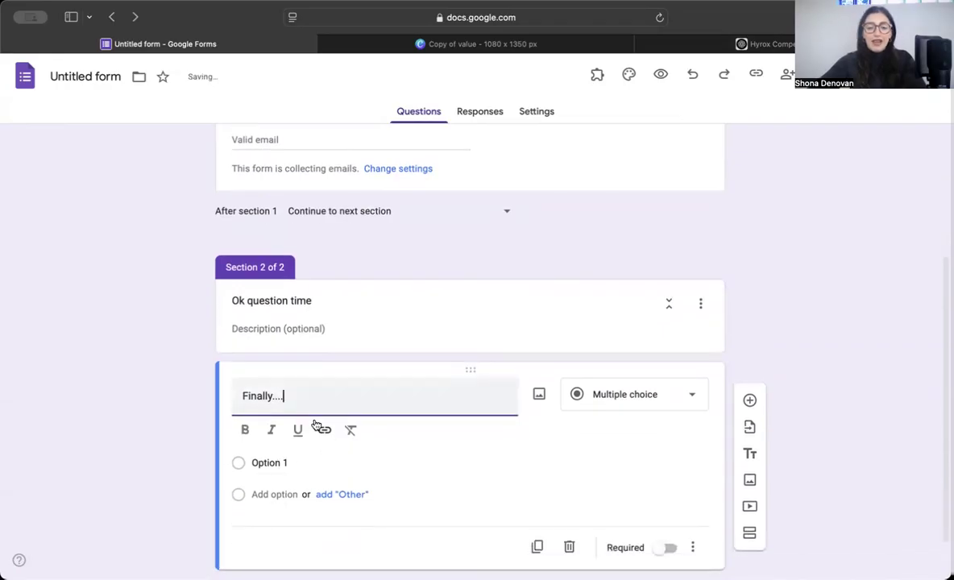
{"action": "key", "text": "Return"}
{"action": "type", "text": "What did you"}
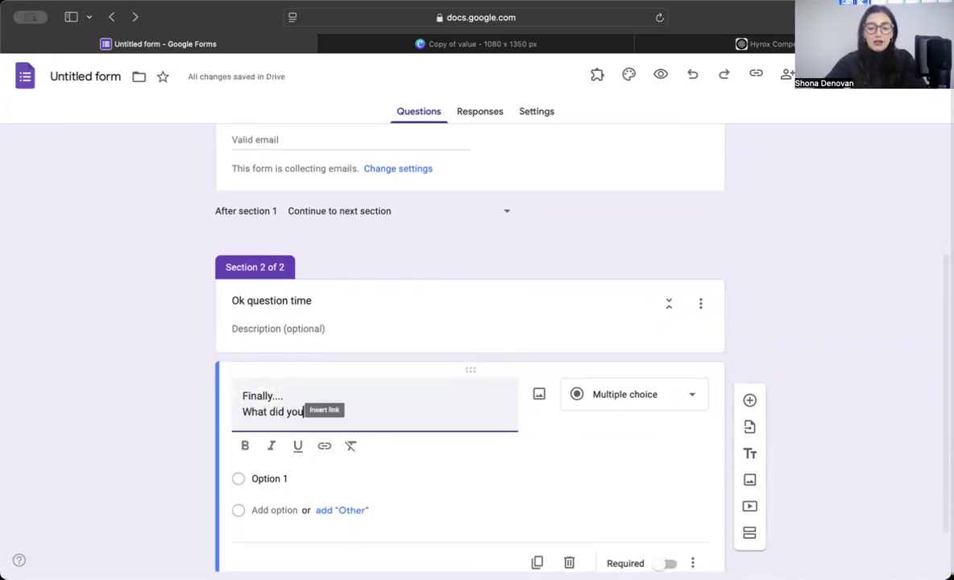
{"action": "type", "text": " like the most"}
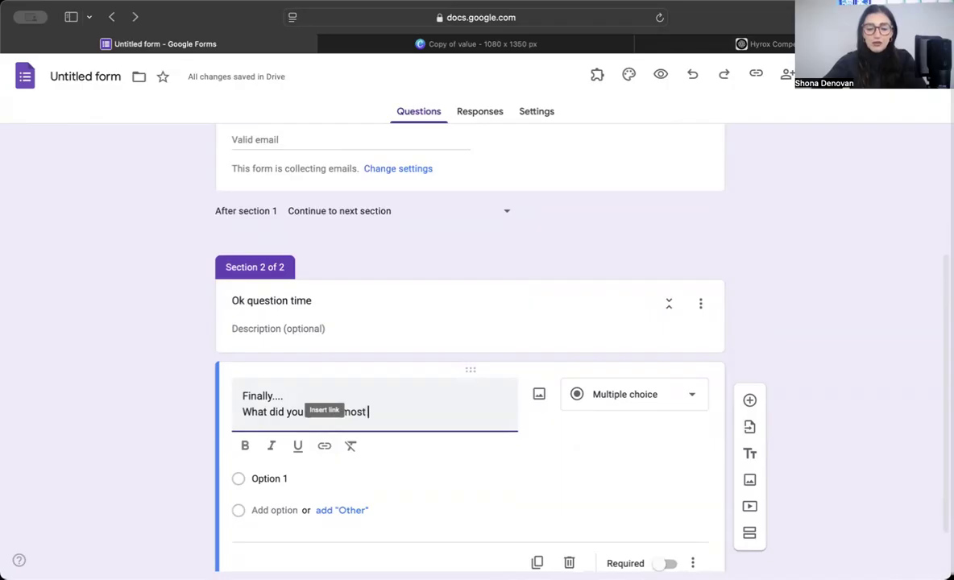
Step: Fill in the answer options Mostly As, Mostly Bs, Mostly Cs, Mostly Ds and Mostly Es
{"action": "left_click", "coordinate": [272, 477]}
{"action": "type", "text": "Most"}
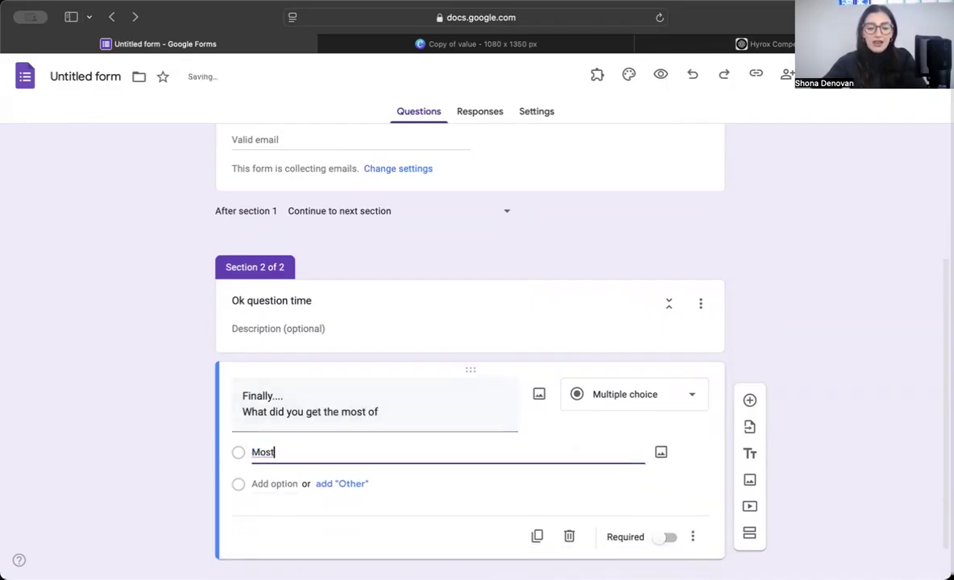
{"action": "type", "text": "ly As"}
{"action": "key", "text": "Return"}
{"action": "type", "text": "Mostly Bs"}
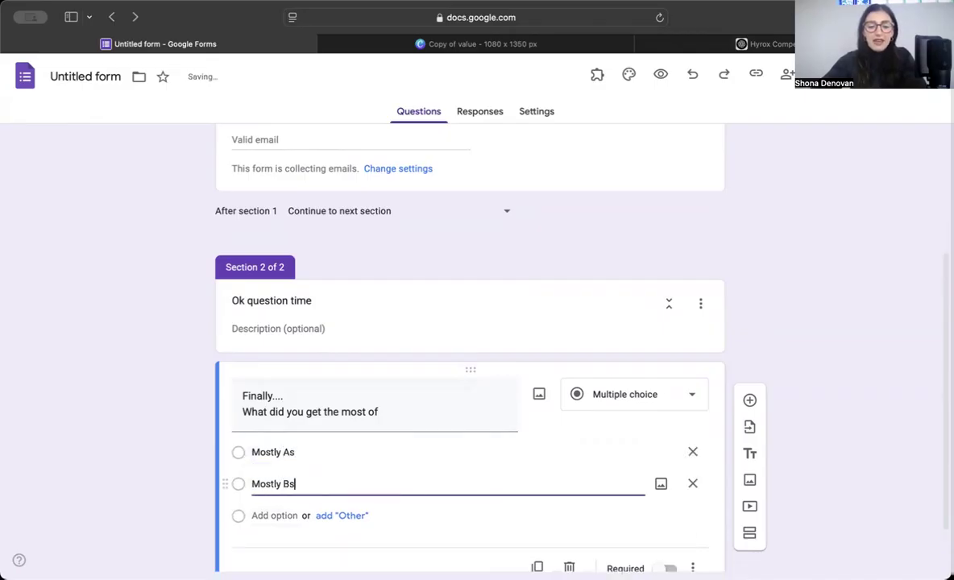
{"action": "key", "text": "Return"}
{"action": "type", "text": "Nostly Cs"}
{"action": "key", "text": "Return"}
{"action": "type", "text": "Modstl"}
{"action": "key", "text": "BackSpace"}
{"action": "key", "text": "BackSpace"}
{"action": "key", "text": "BackSpace"}
{"action": "type", "text": "stly Ds"}
{"action": "key", "text": "Return"}
{"action": "type", "text": "Mostly"}
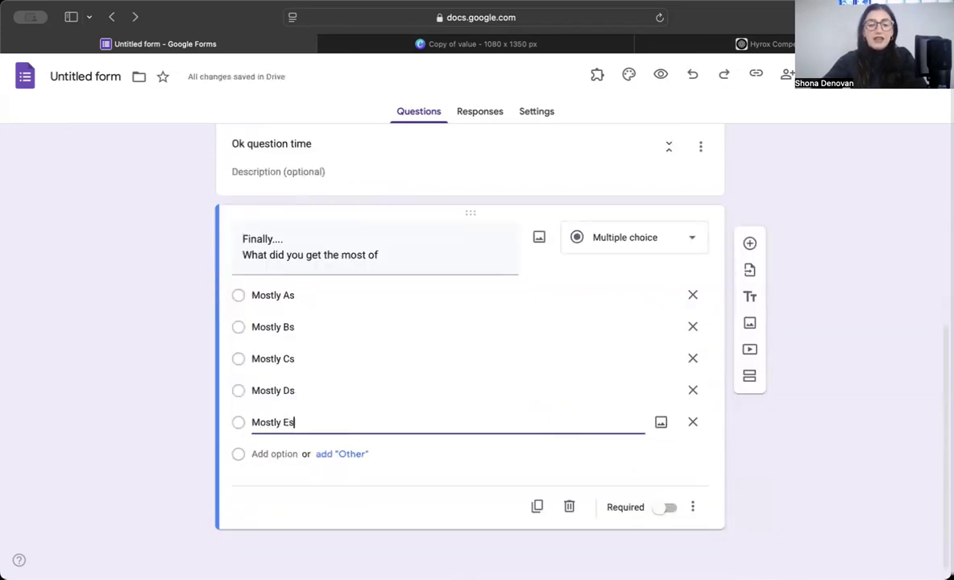
{"action": "left_click", "coordinate": [118, 379]}
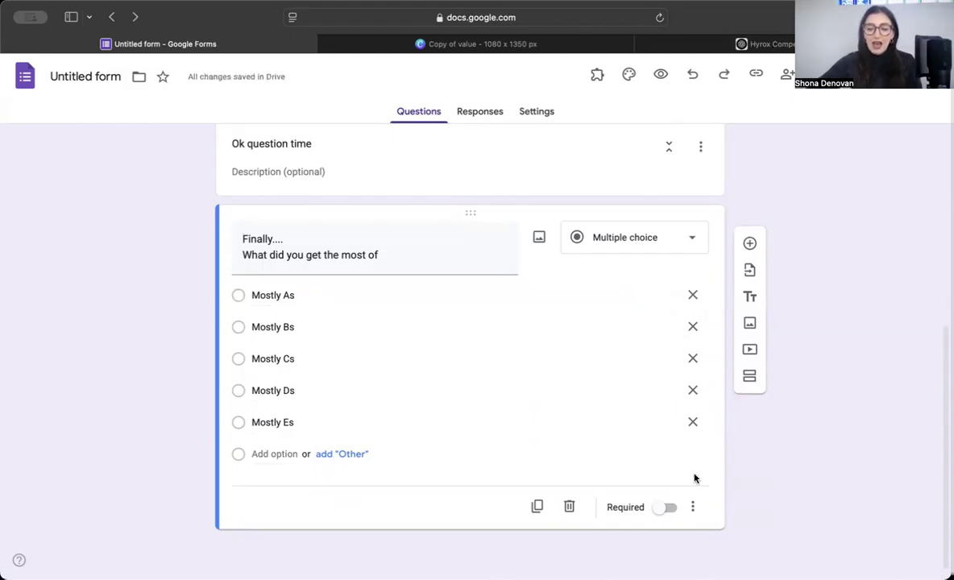
Step: Turn on 'Go to section based on answer' for the question, deleting a stray blank question
{"action": "left_click", "coordinate": [693, 507]}
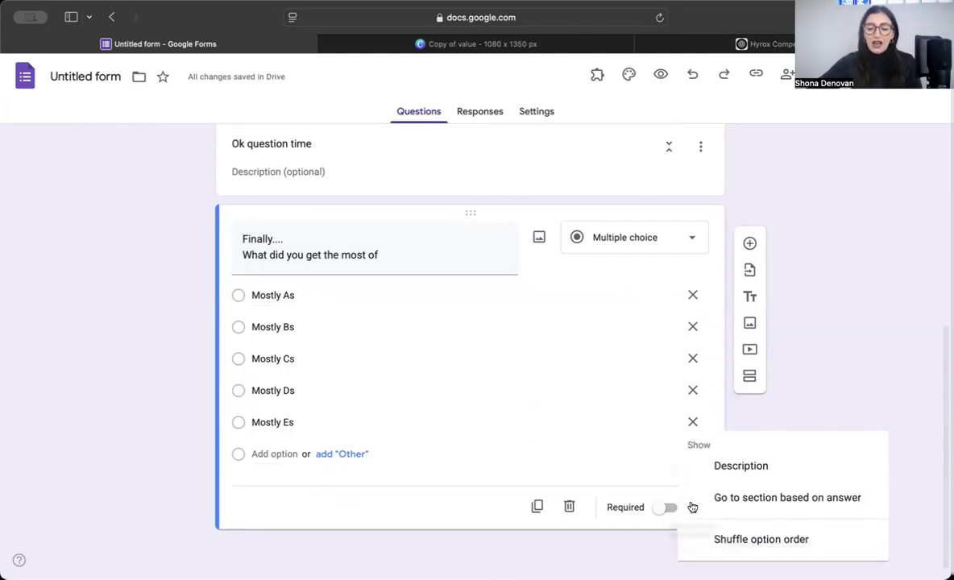
{"action": "left_click", "coordinate": [750, 501]}
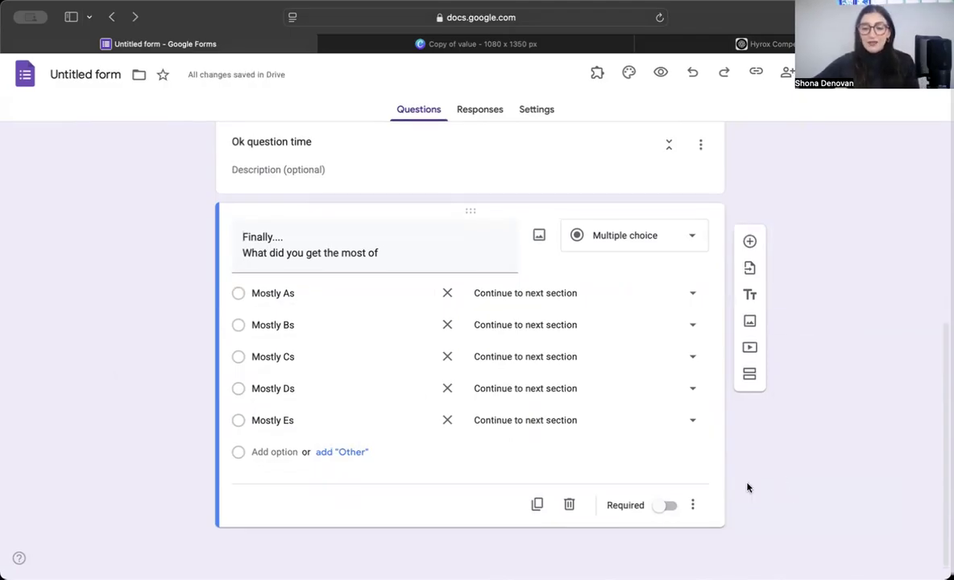
{"action": "left_click", "coordinate": [750, 243]}
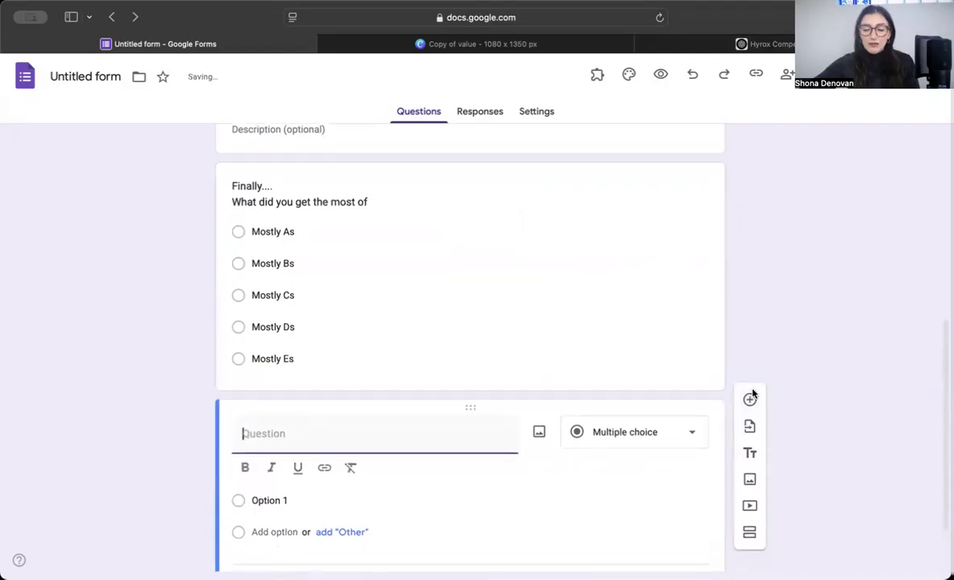
{"action": "left_click", "coordinate": [570, 552]}
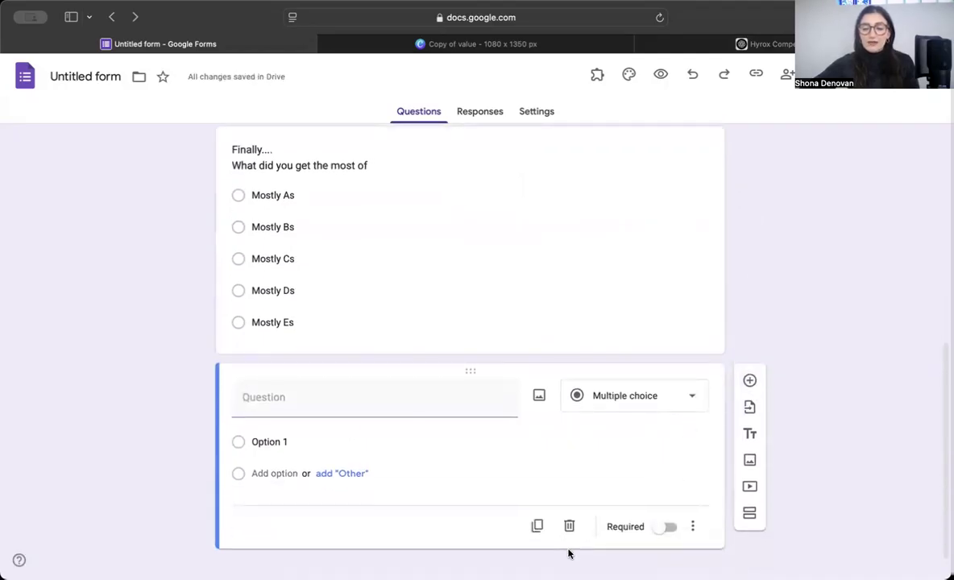
{"action": "left_click", "coordinate": [570, 524]}
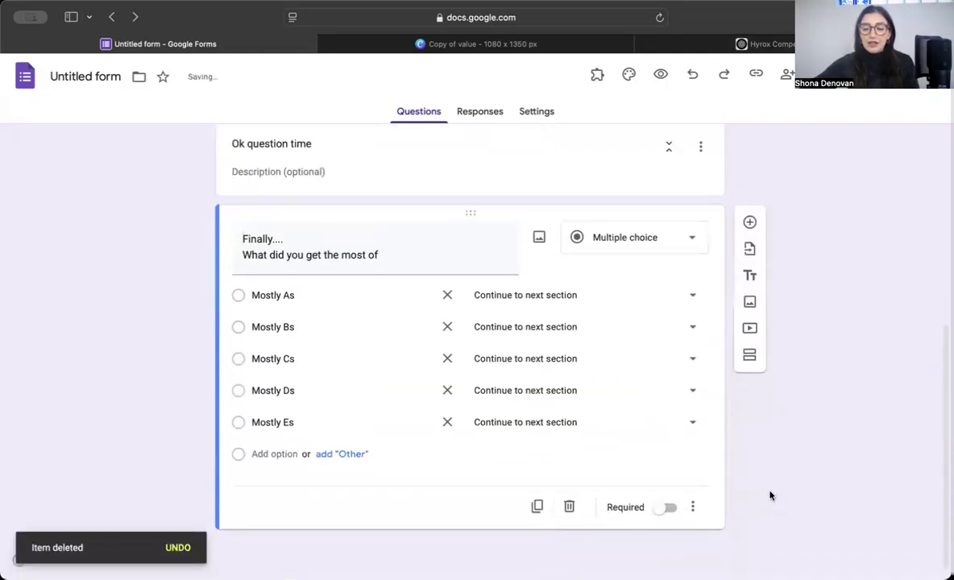
Step: Add a third section after the question and bring up the ChatGPT quiz chat
{"action": "left_click", "coordinate": [754, 356]}
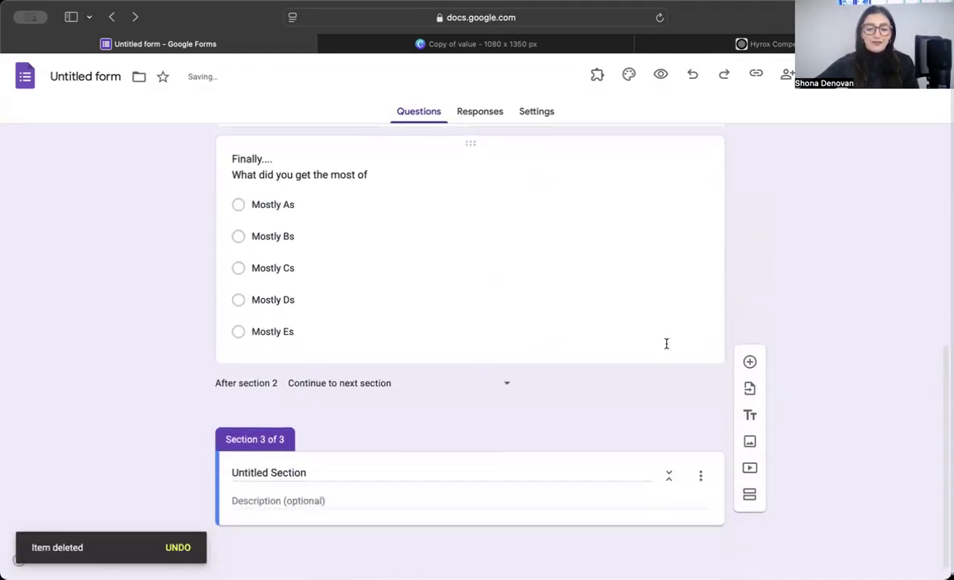
{"action": "left_click", "coordinate": [310, 474]}
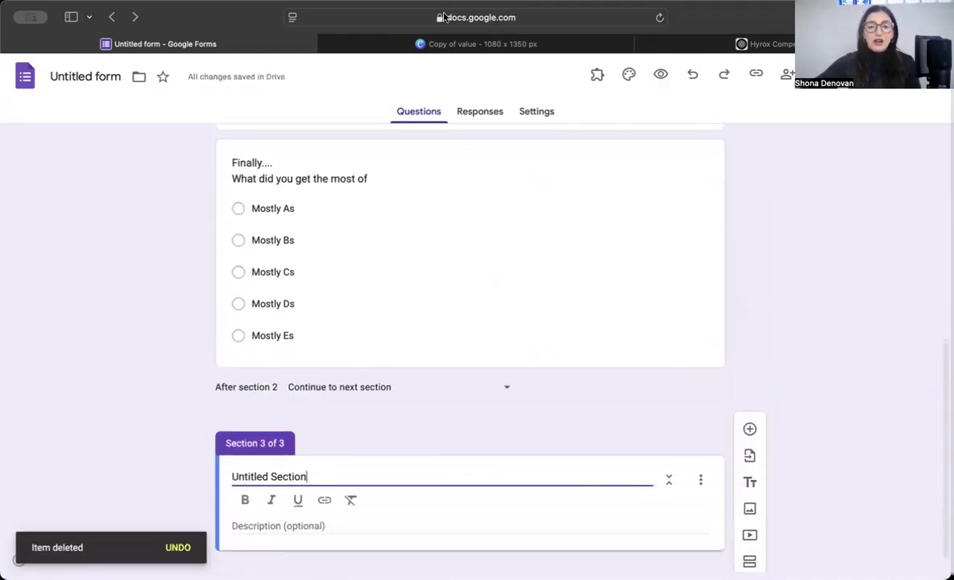
{"action": "left_click", "coordinate": [766, 44]}
{"action": "scroll", "coordinate": [483, 306], "scroll_direction": "down", "scroll_amount": 3}
{"action": "scroll", "coordinate": [516, 322], "scroll_direction": "up", "scroll_amount": 10}
Step: Ask ChatGPT to flesh out the result types with value and make them fun to read
{"action": "left_click", "coordinate": [366, 506]}
{"action": "type", "text": "Can"}
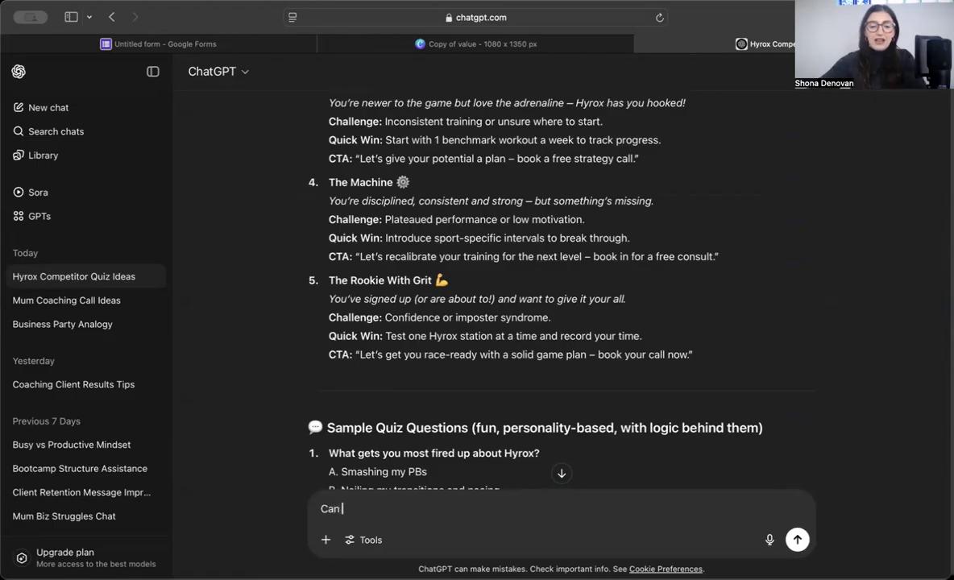
{"action": "scroll", "coordinate": [434, 290], "scroll_direction": "up", "scroll_amount": 8}
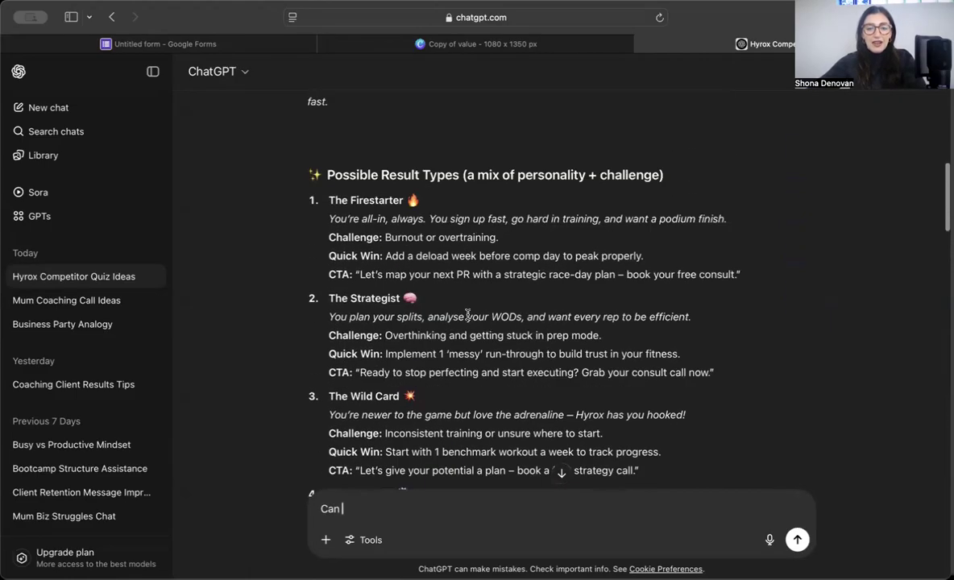
{"action": "scroll", "coordinate": [468, 314], "scroll_direction": "up", "scroll_amount": 3}
{"action": "scroll", "coordinate": [500, 298], "scroll_direction": "down", "scroll_amount": 4}
{"action": "type", "text": "n "}
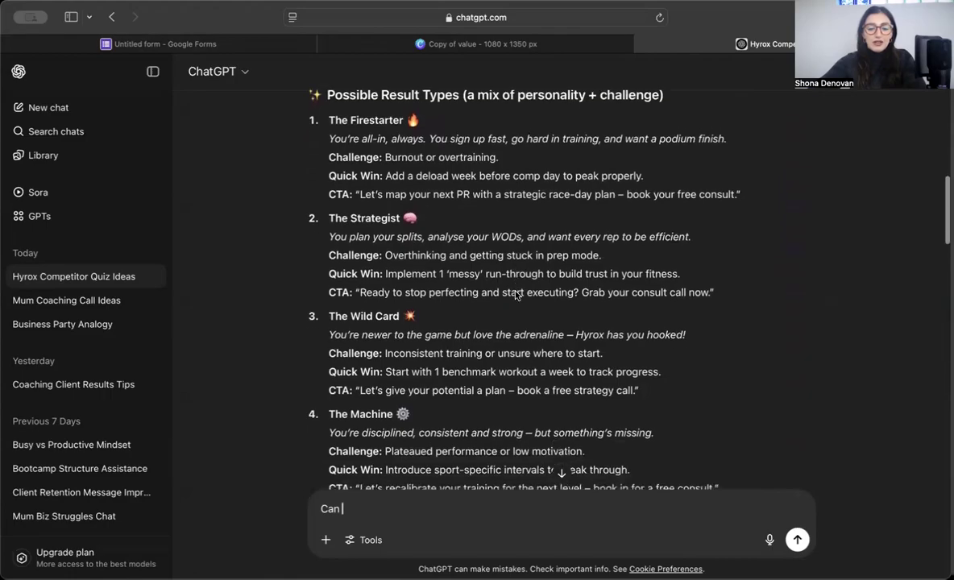
{"action": "type", "text": "you flesh out these result t"}
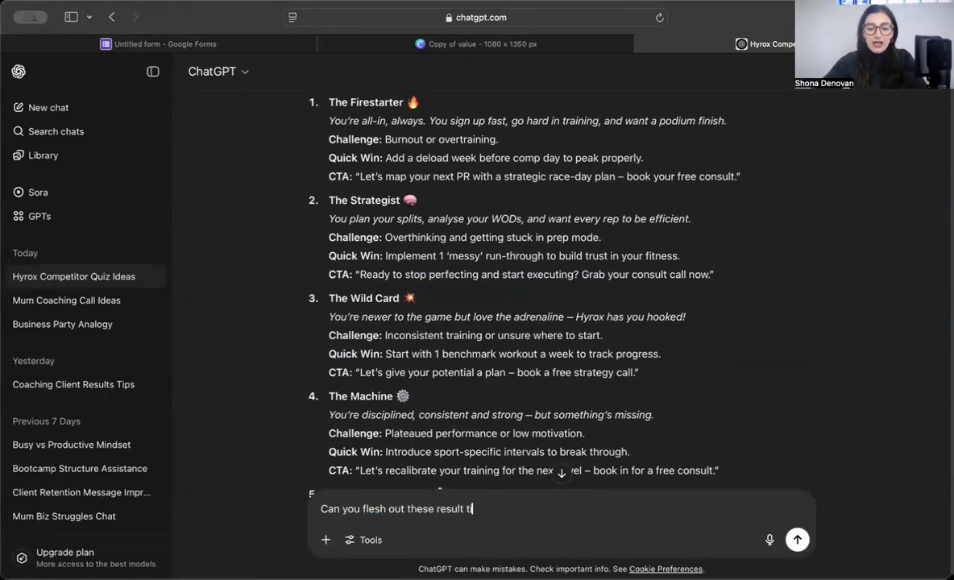
{"action": "type", "text": "ypes and "}
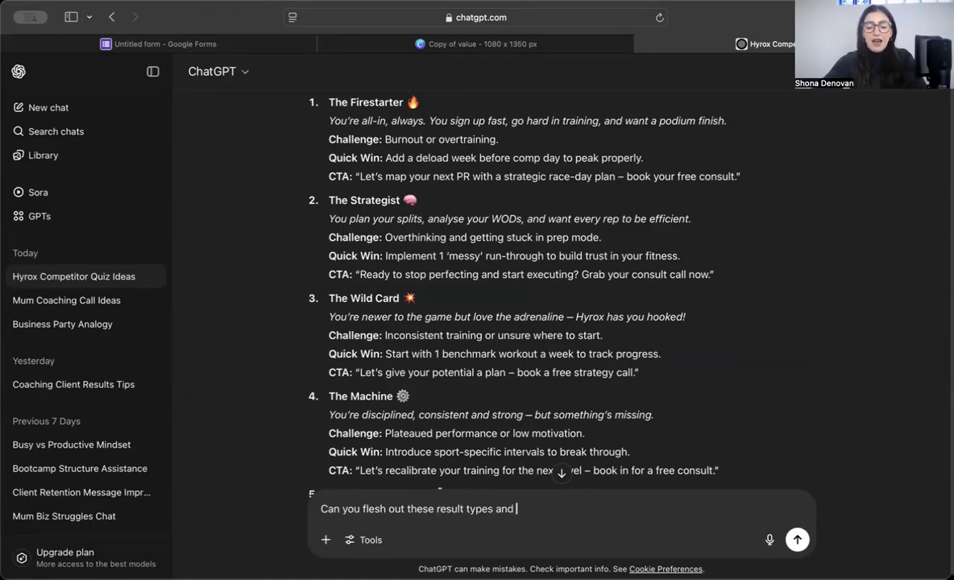
{"action": "type", "text": "proivde value"}
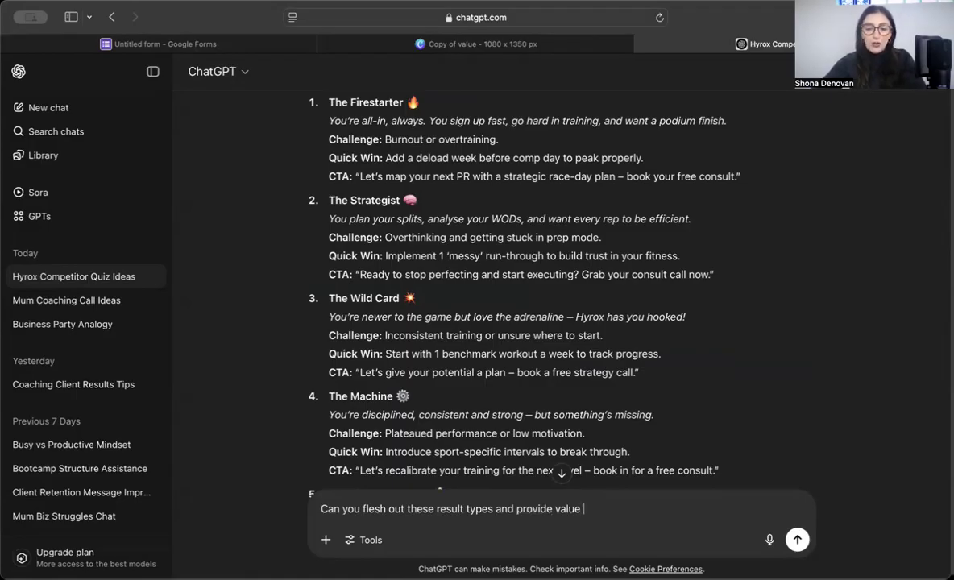
{"action": "type", "text": "with each resu"}
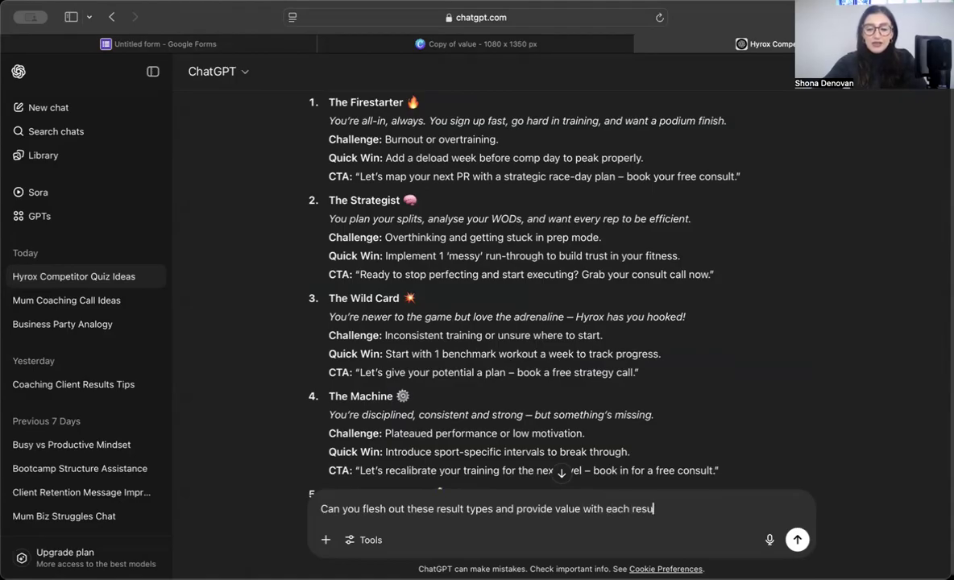
{"action": "type", "text": "ma"}
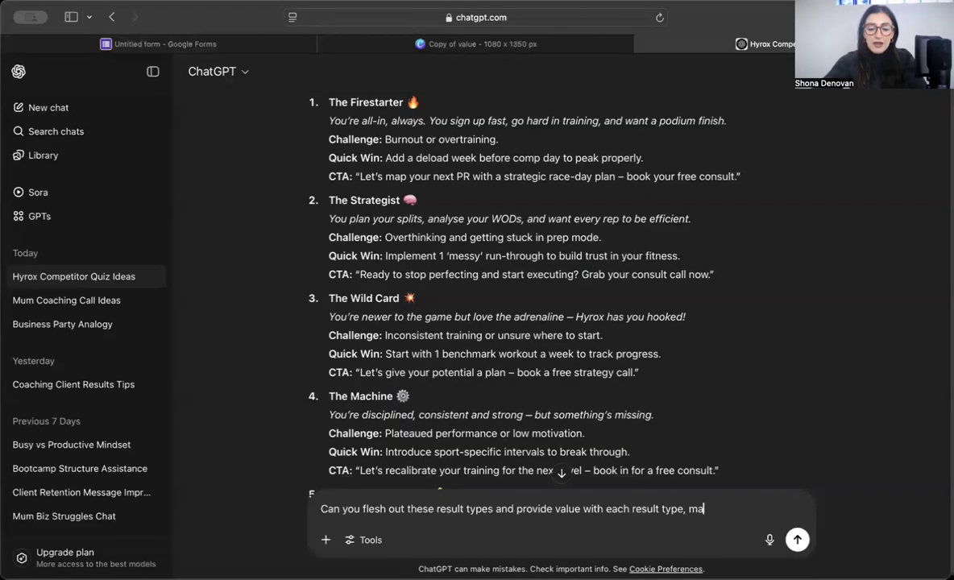
{"action": "type", "text": "ke it fun and in"}
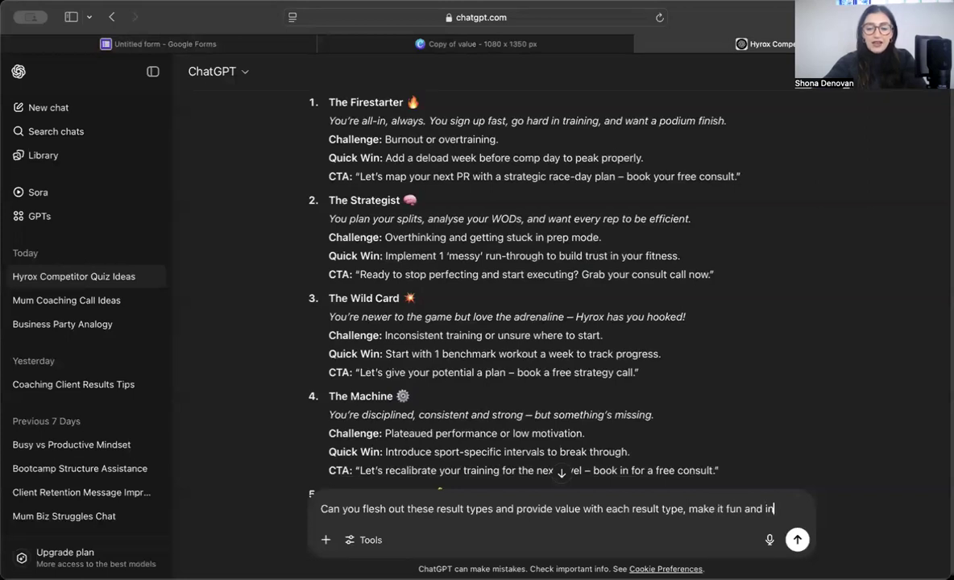
{"action": "type", "text": "teresting to rea"}
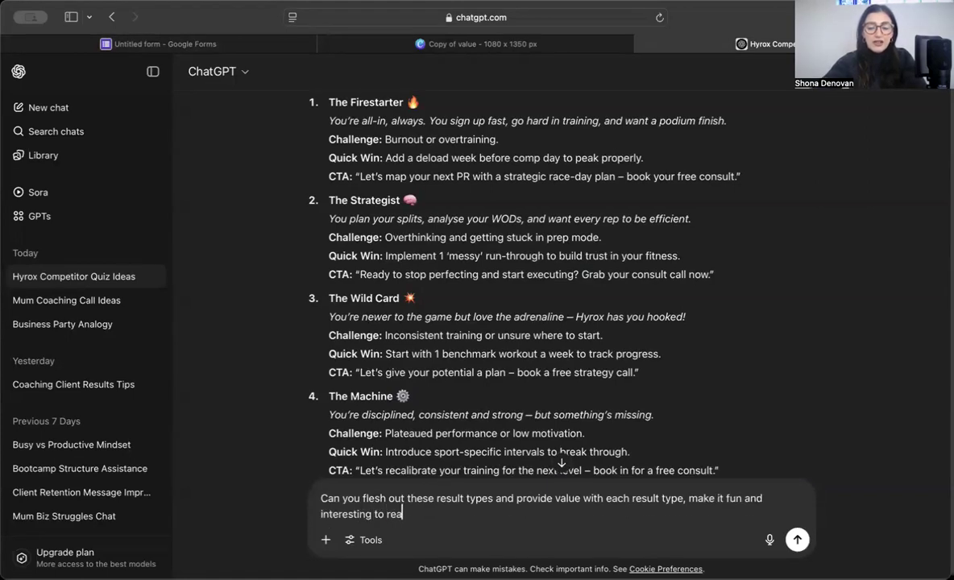
{"action": "type", "text": "d"}
{"action": "key", "text": "Return"}
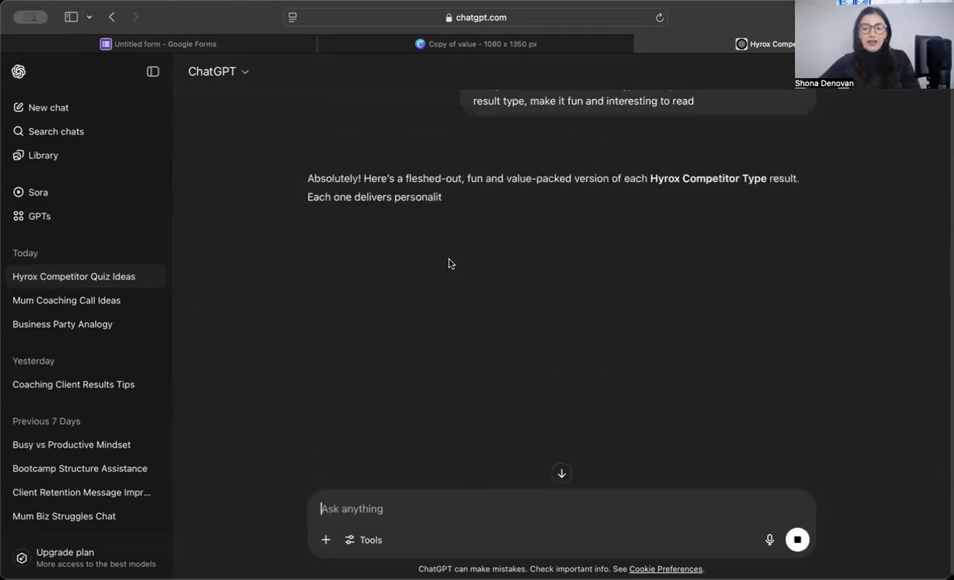
Step: Select the Firestarter write-up and return to the Google Form
{"action": "scroll", "coordinate": [439, 275], "scroll_direction": "down", "scroll_amount": 2}
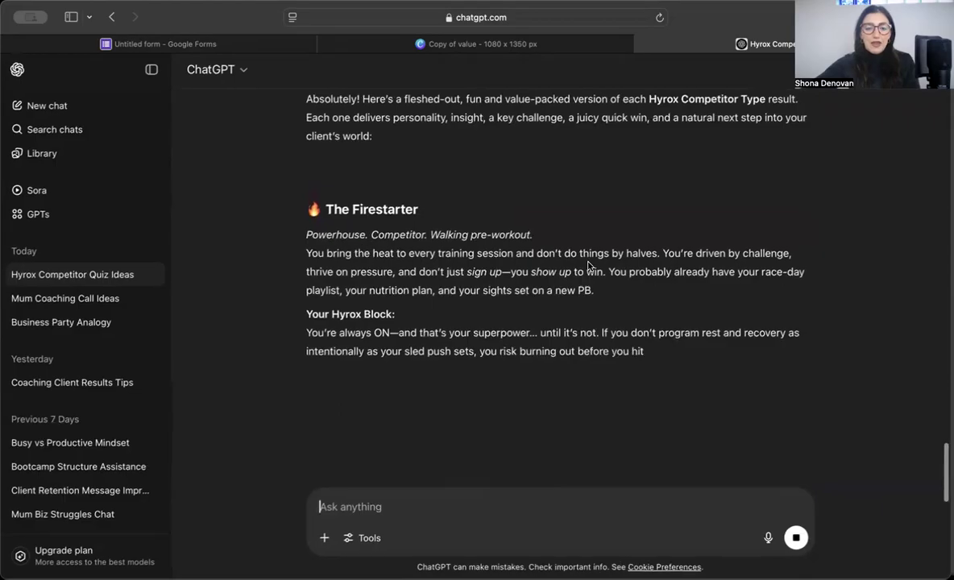
{"action": "left_click_drag", "start_coordinate": [309, 205], "coordinate": [539, 345]}
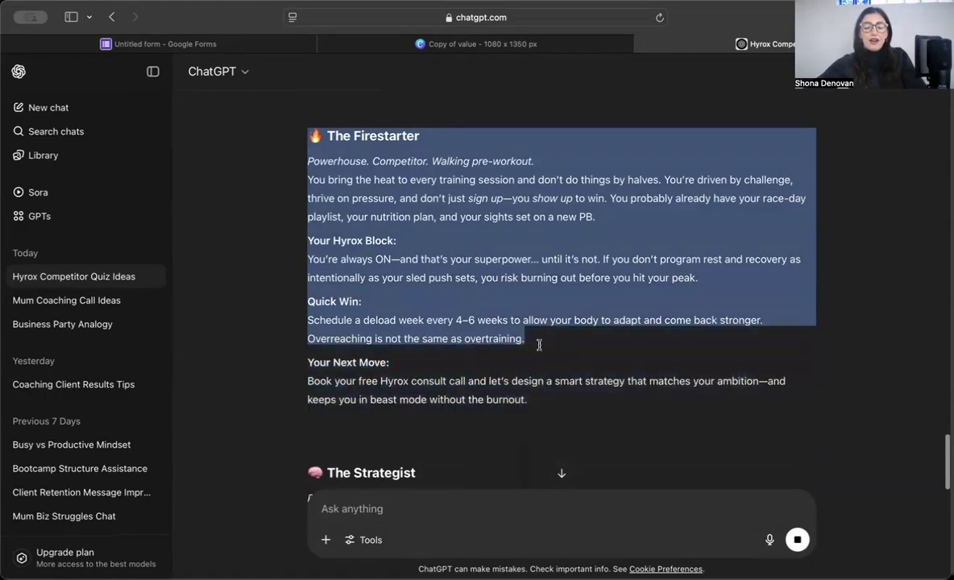
{"action": "left_click", "coordinate": [256, 44]}
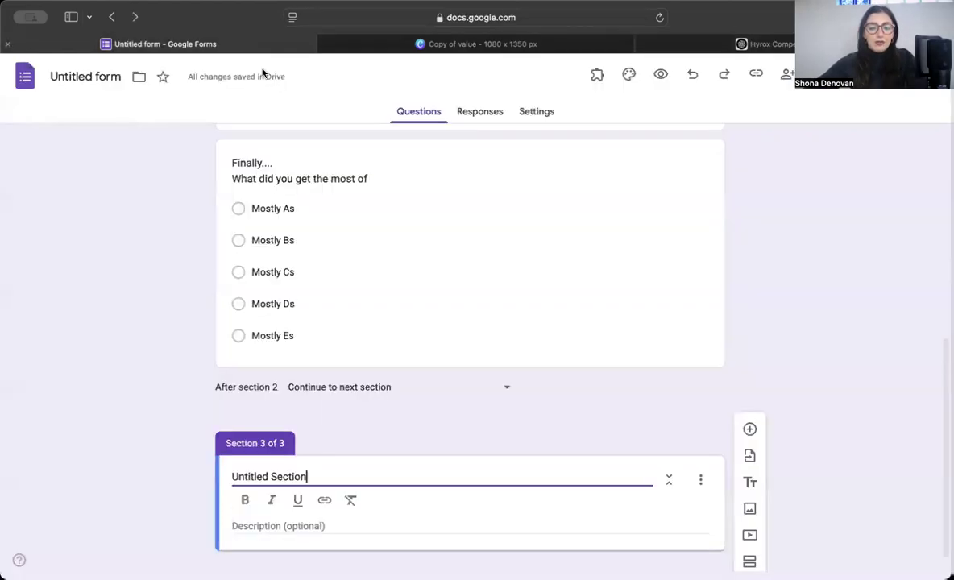
Step: Replace Section 3's 'Untitled Section' title with 'Congratulations you are a Firestarter' and move to its description
{"action": "scroll", "coordinate": [358, 337], "scroll_direction": "down", "scroll_amount": 1}
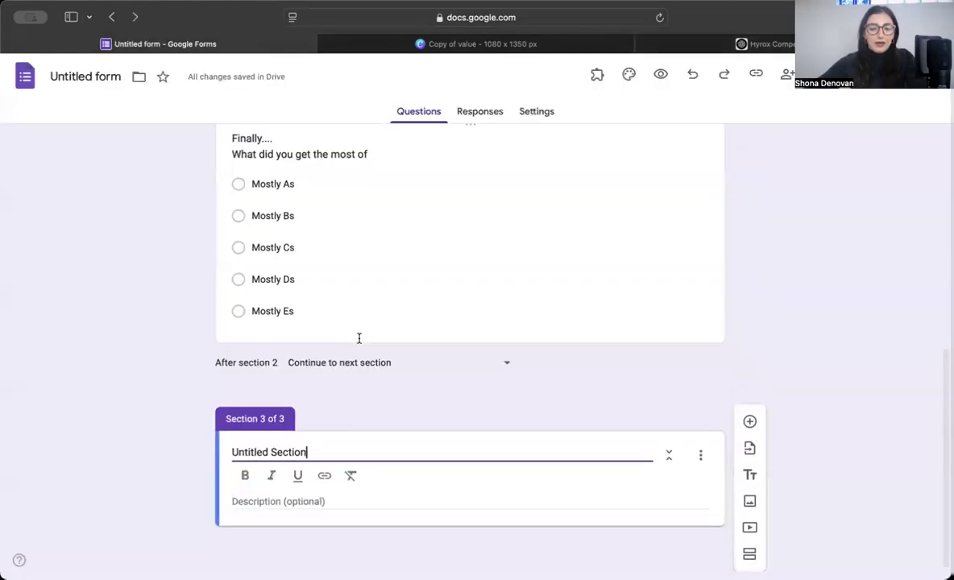
{"action": "triple_click", "coordinate": [311, 444]}
{"action": "type", "text": "Congrat"}
{"action": "key", "text": "Tab"}
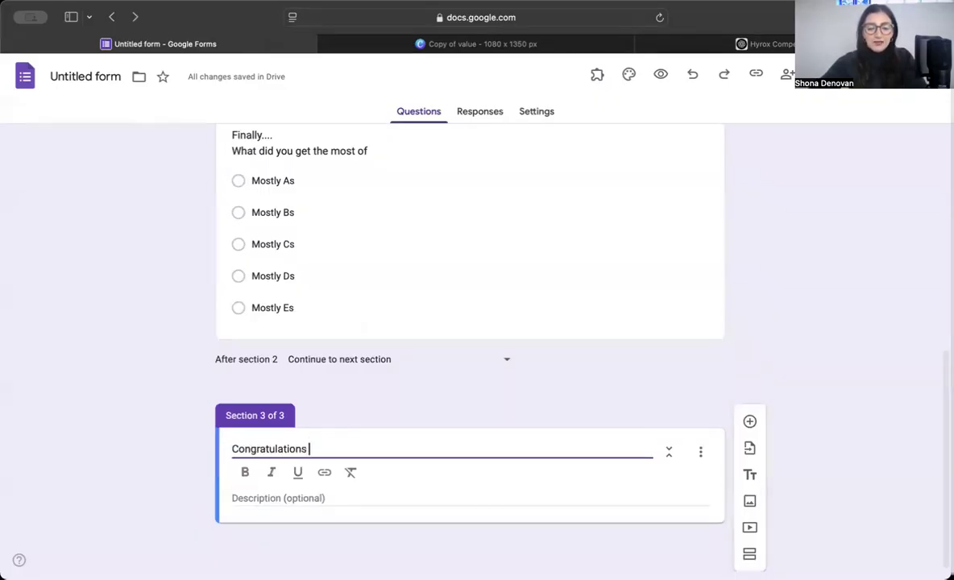
{"action": "type", "text": "you a"}
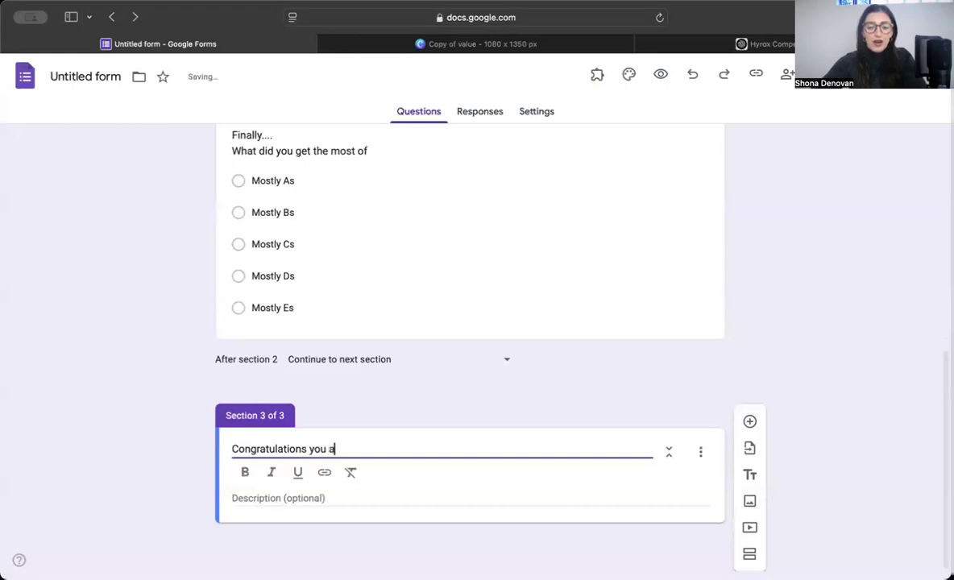
{"action": "type", "text": "re a Firestart"}
{"action": "key", "text": "BackSpace"}
{"action": "key", "text": "BackSpace"}
{"action": "key", "text": "BackSpace"}
{"action": "type", "text": "arter"}
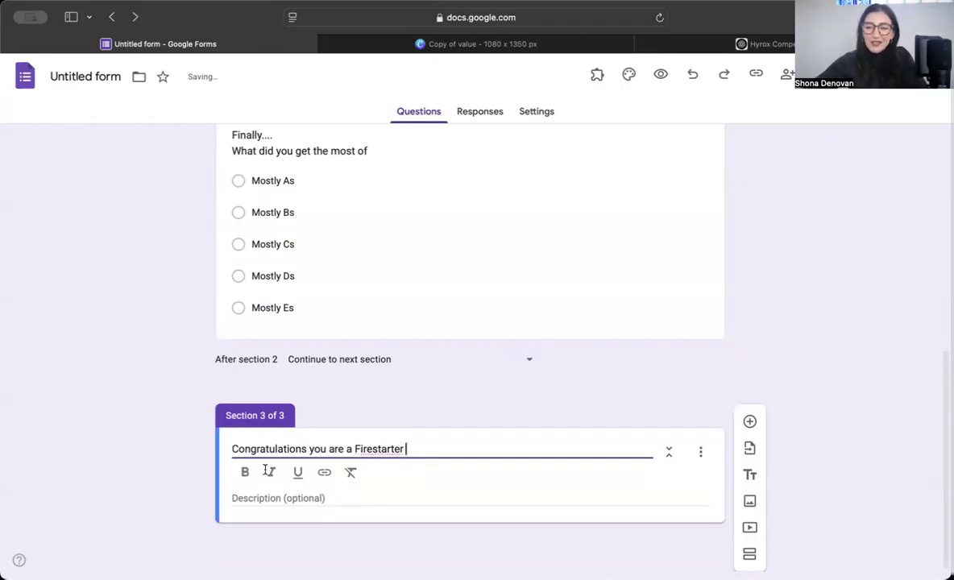
{"action": "left_click", "coordinate": [242, 498]}
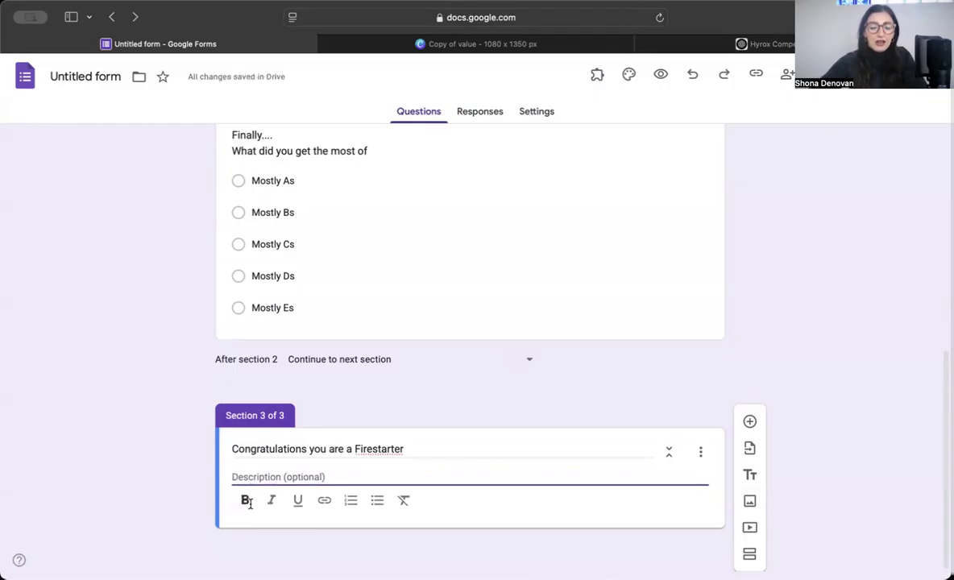
{"action": "left_click", "coordinate": [249, 475]}
Step: Paste the Firestarter profile as the description and rename its Quick Win heading 'Tips for you if you're a Firestarter:'
{"action": "key", "text": "super+v"}
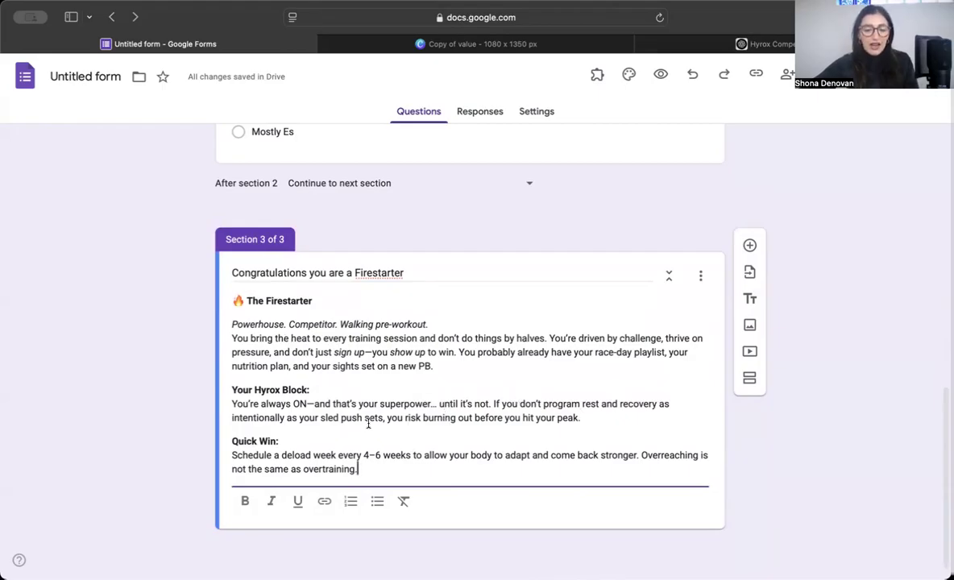
{"action": "mouse_move", "coordinate": [233, 441]}
{"action": "left_mouse_down"}
{"action": "mouse_move", "coordinate": [274, 441]}
{"action": "mouse_move", "coordinate": [228, 440]}
{"action": "left_mouse_up"}
{"action": "left_click", "coordinate": [272, 441]}
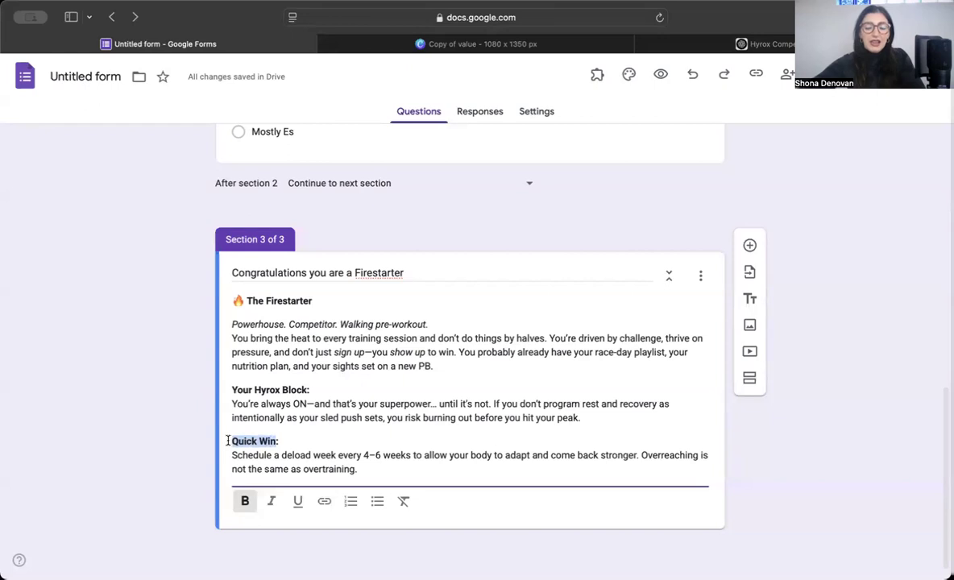
{"action": "type", "text": "Tips for oy"}
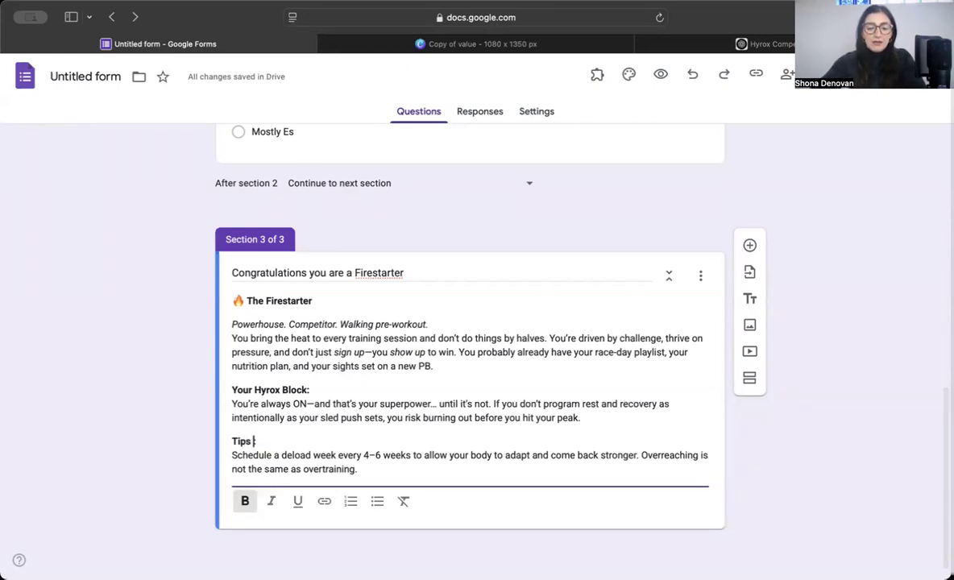
{"action": "key", "text": "BackSpace"}
{"action": "key", "text": "BackSpace"}
{"action": "type", "text": "you if"}
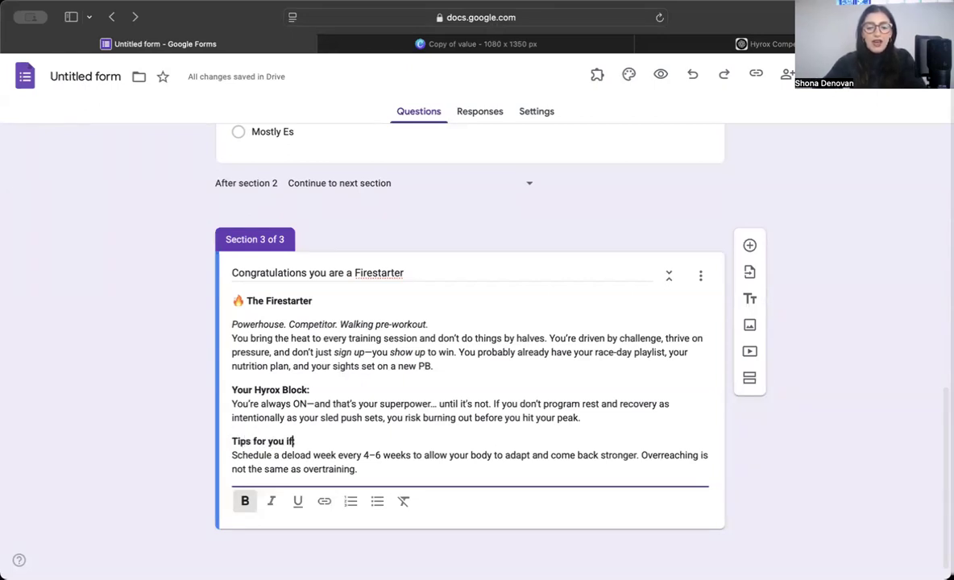
{"action": "type", "text": " you're a Fires"}
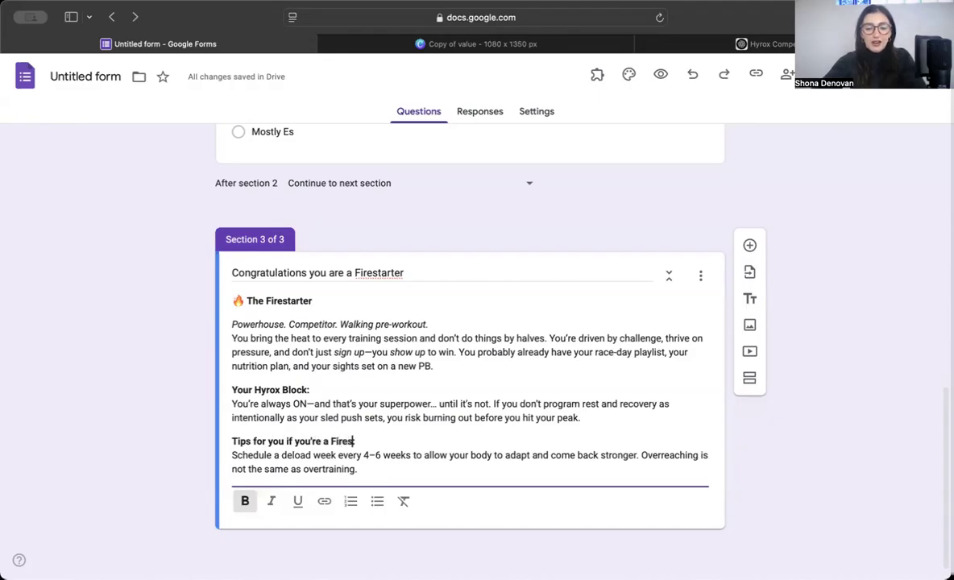
{"action": "type", "text": "tarter"}
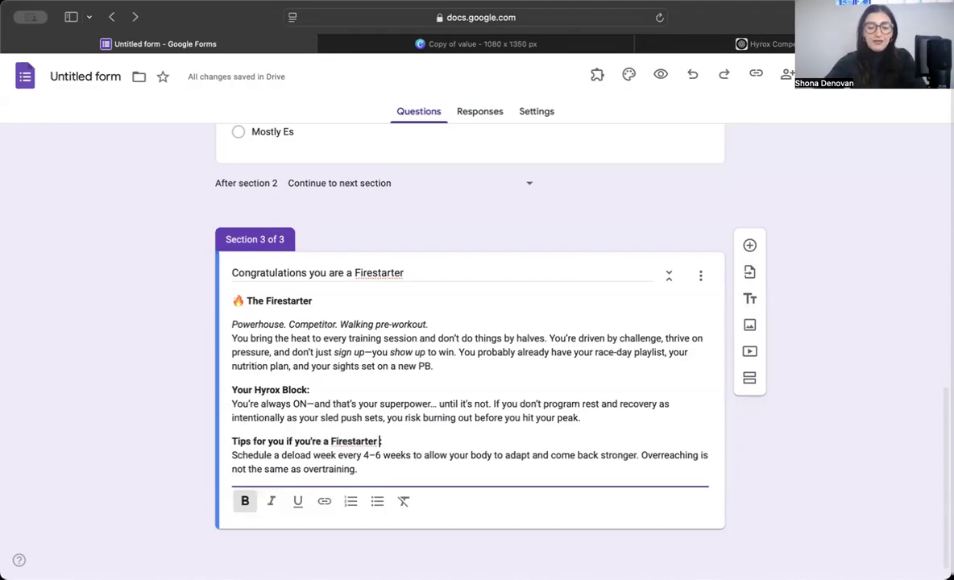
{"action": "type", "text": ":"}
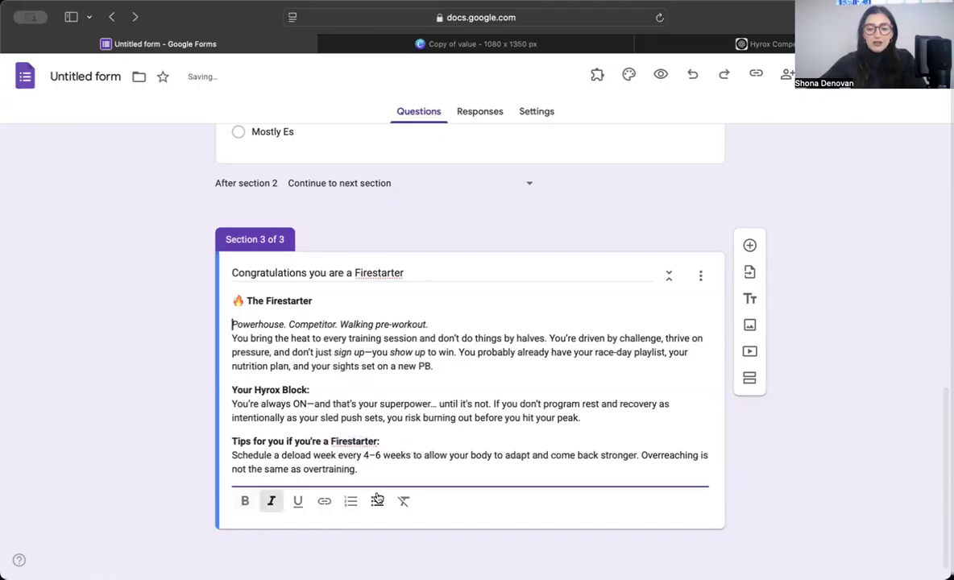
Step: Add a bold closing line 'Hit next to find out next steps...' after the tips
{"action": "left_click", "coordinate": [364, 471]}
{"action": "key", "text": "Return"}
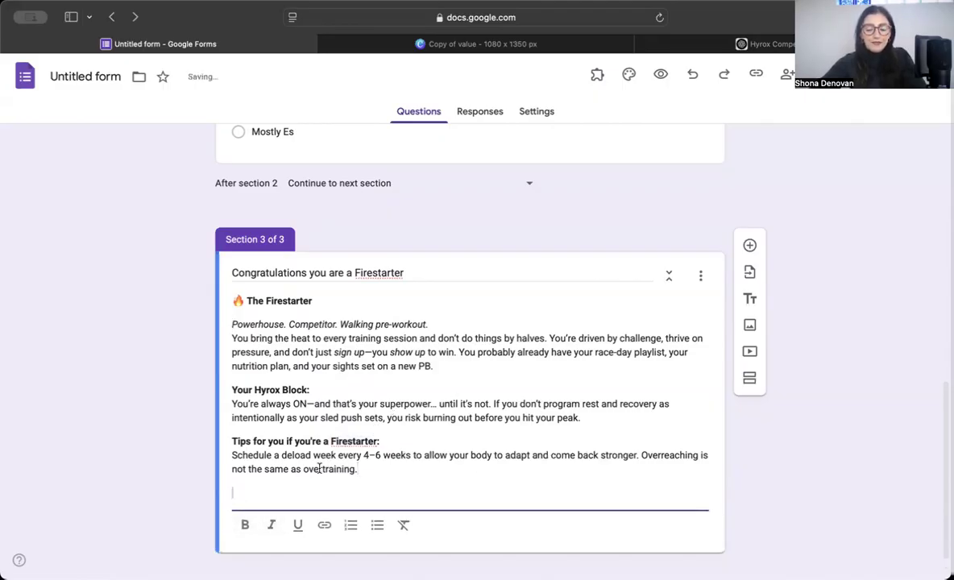
{"action": "key", "text": "super+b"}
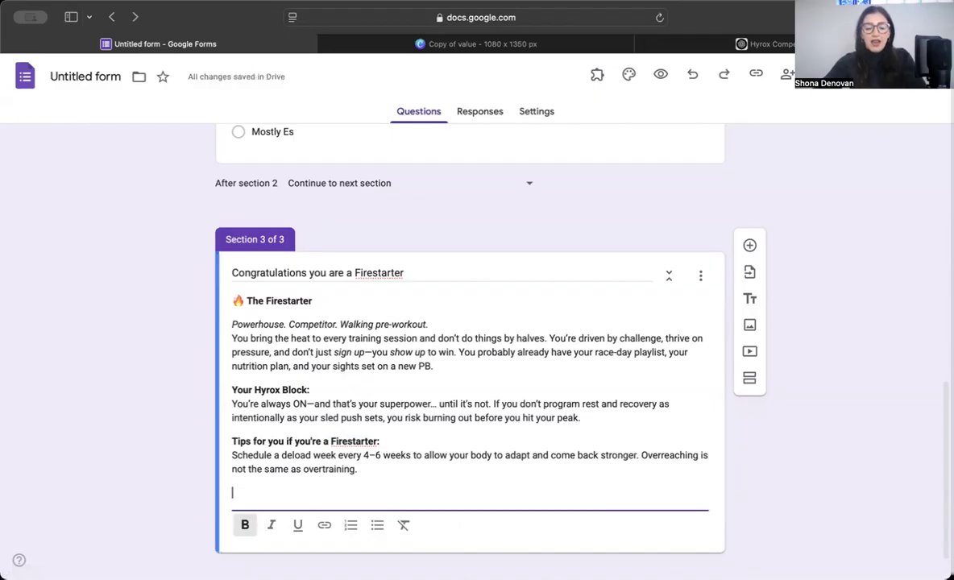
{"action": "type", "text": "CLink"}
{"action": "key", "text": "BackSpace"}
{"action": "key", "text": "BackSpace"}
{"action": "key", "text": "BackSpace"}
{"action": "key", "text": "BackSpace"}
{"action": "key", "text": "BackSpace"}
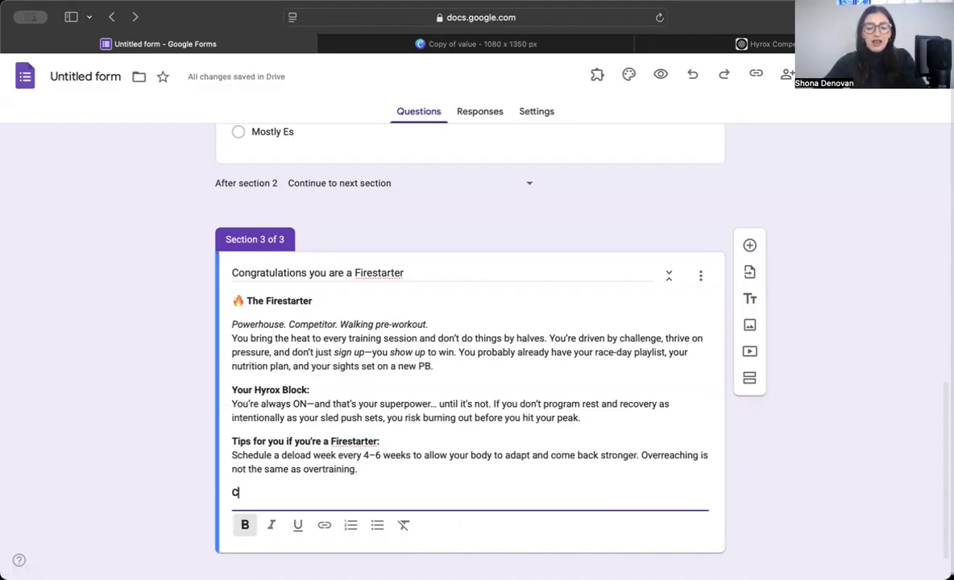
{"action": "type", "text": "Hit next to "}
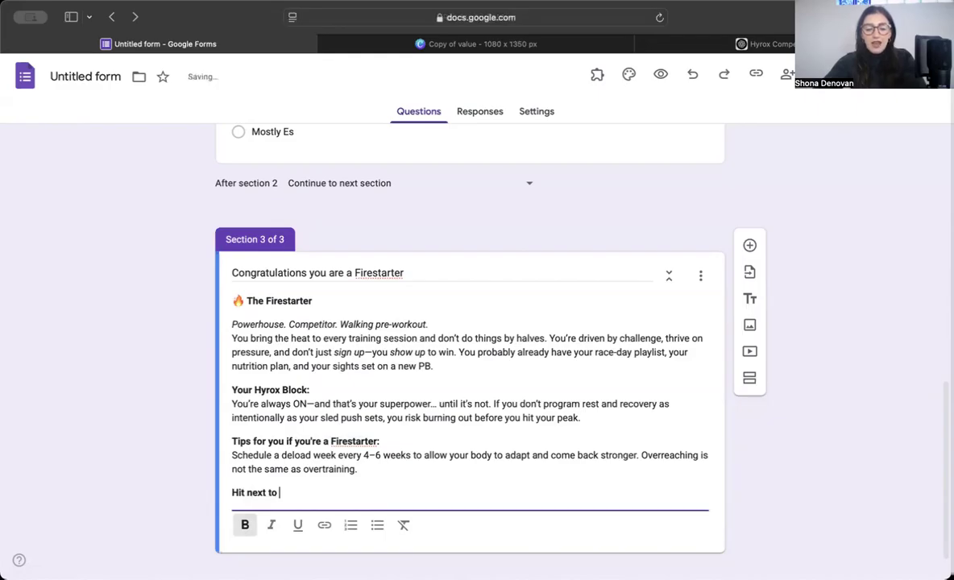
{"action": "type", "text": "find "}
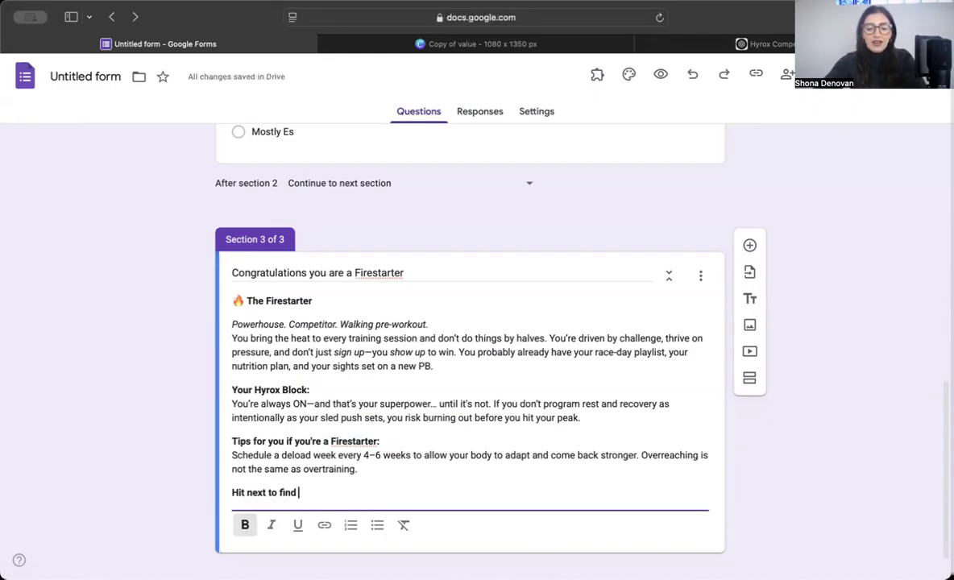
{"action": "type", "text": "out next steps..."}
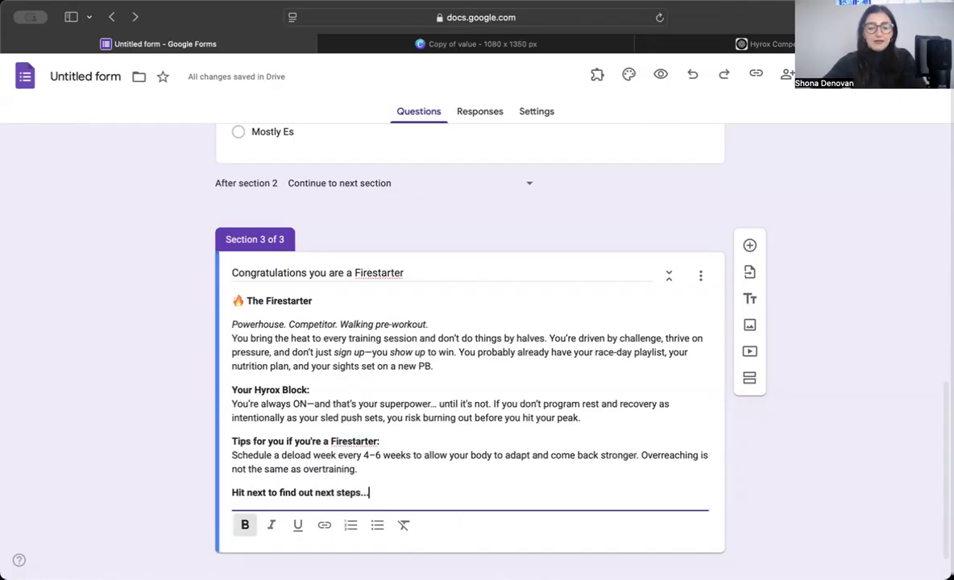
{"action": "scroll", "coordinate": [260, 457], "scroll_direction": "down", "scroll_amount": 1}
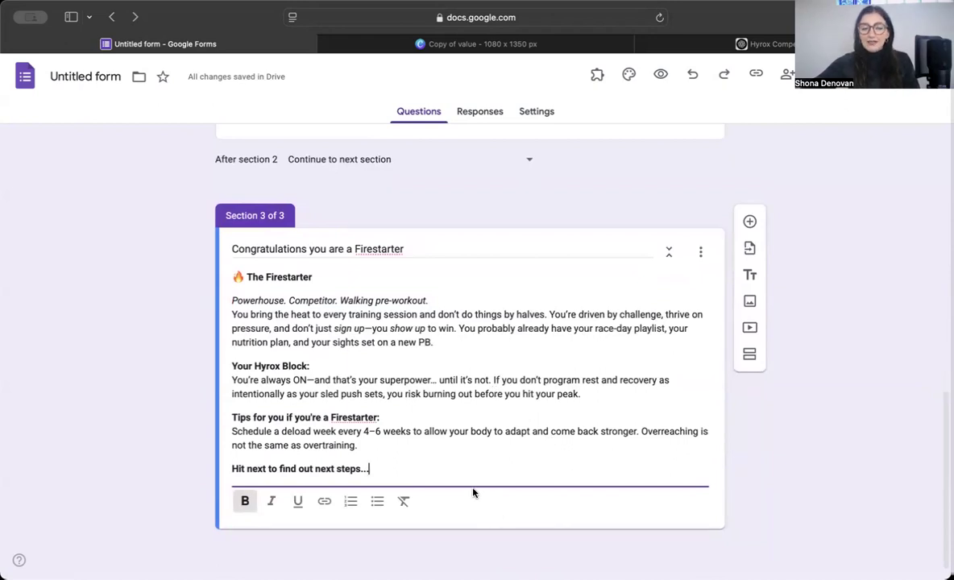
{"action": "scroll", "coordinate": [474, 493], "scroll_direction": "up", "scroll_amount": 5}
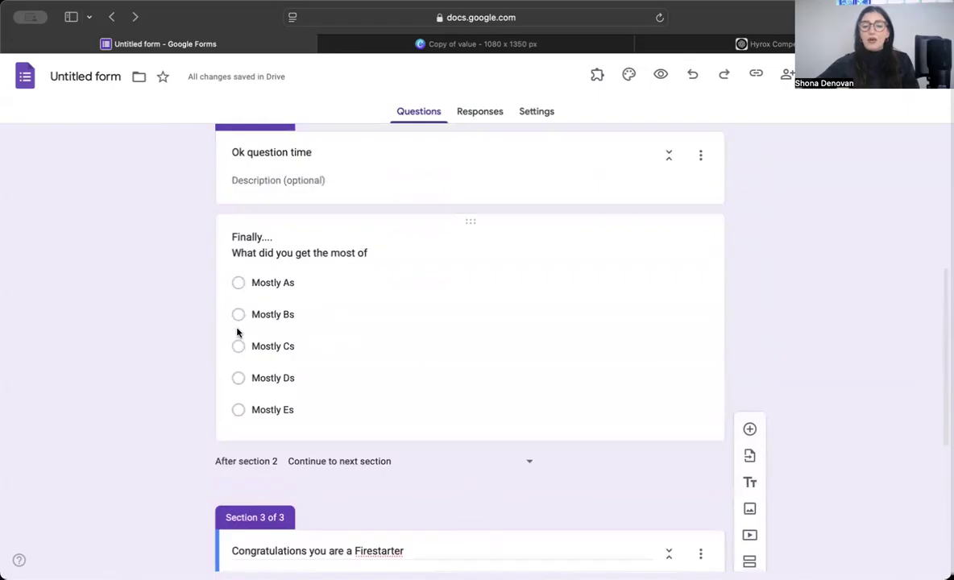
{"action": "scroll", "coordinate": [239, 316], "scroll_direction": "down", "scroll_amount": 1}
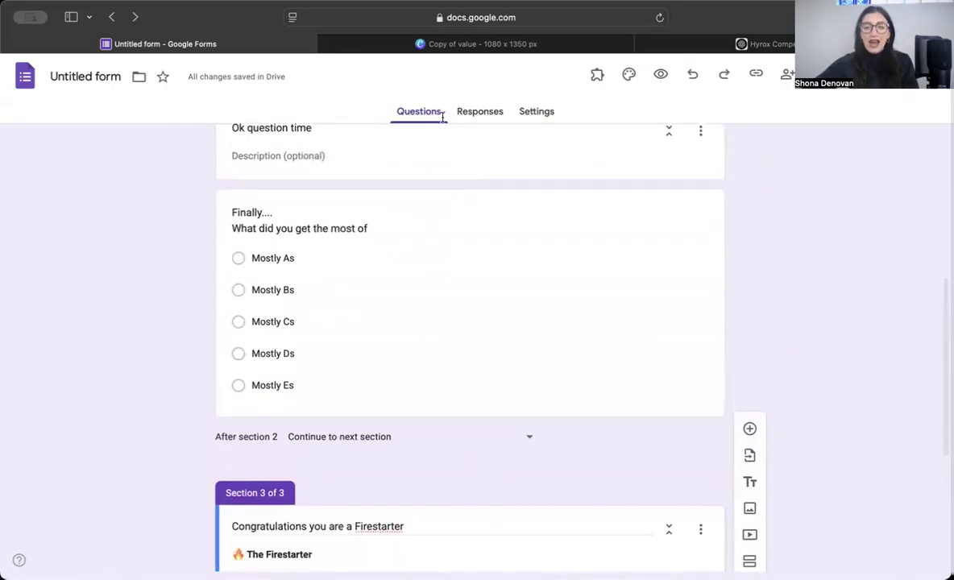
{"action": "scroll", "coordinate": [509, 350], "scroll_direction": "down", "scroll_amount": 3}
{"action": "scroll", "coordinate": [422, 512], "scroll_direction": "down", "scroll_amount": 2}
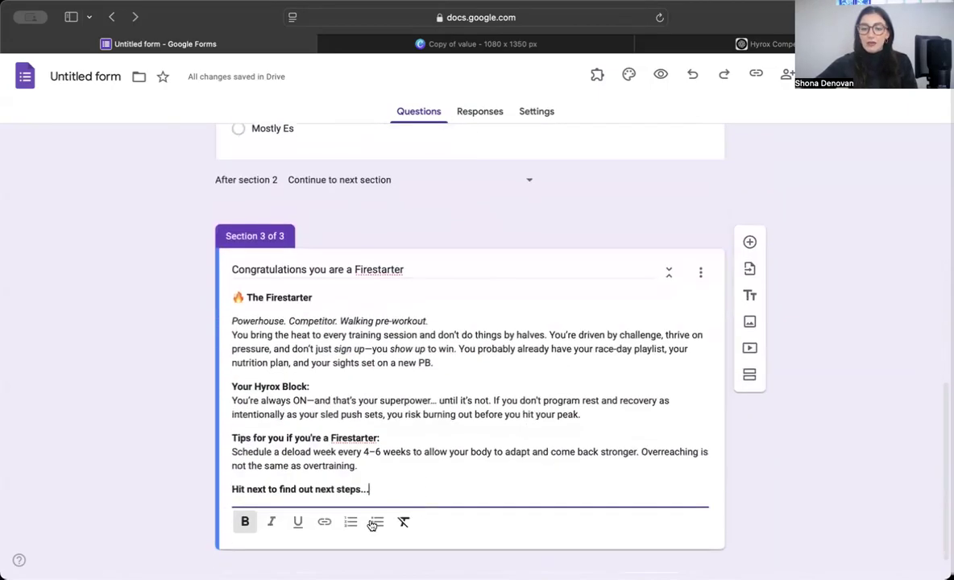
{"action": "left_click", "coordinate": [758, 519]}
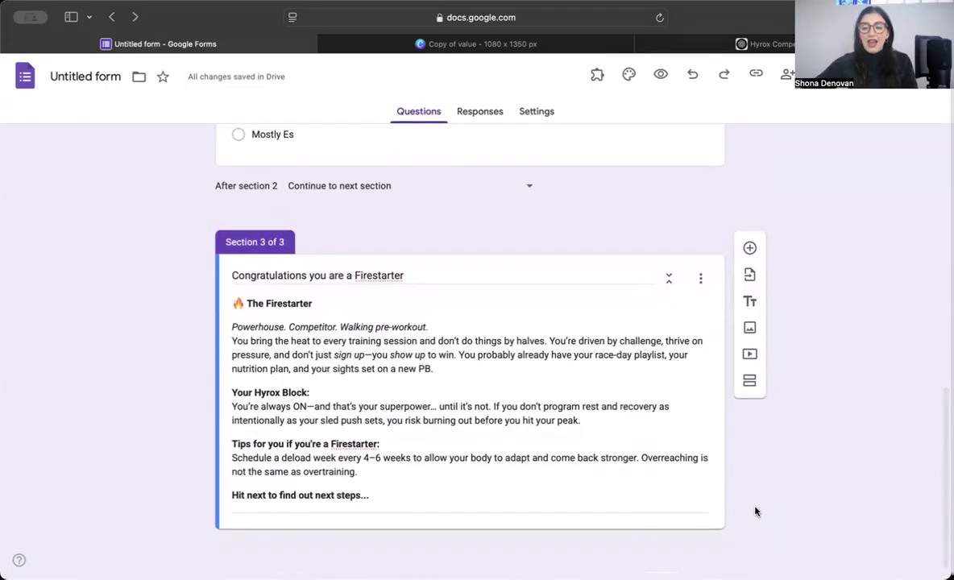
Step: Insert Section 4 below the Firestarter section and select its empty title field
{"action": "left_click", "coordinate": [749, 385]}
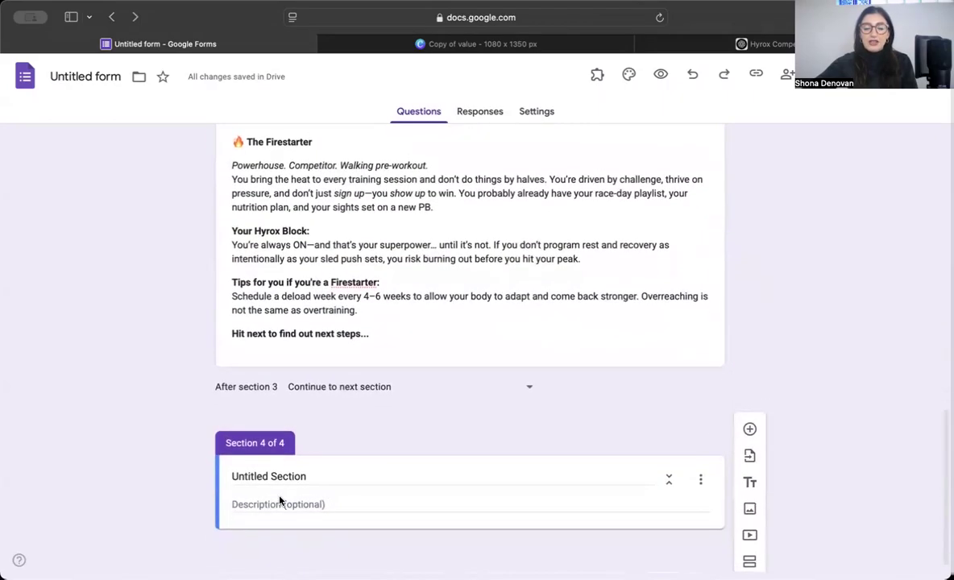
{"action": "scroll", "coordinate": [291, 403], "scroll_direction": "up", "scroll_amount": 4}
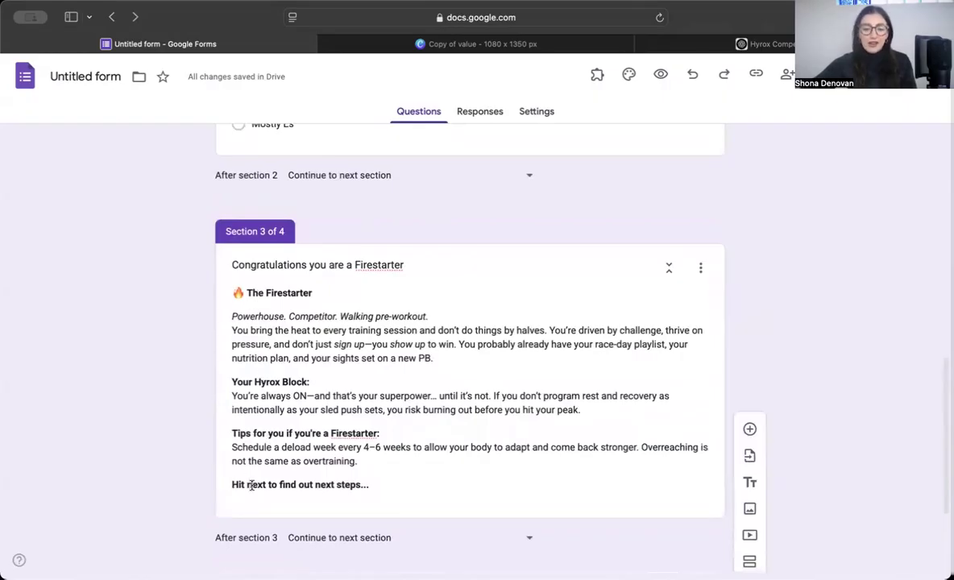
{"action": "scroll", "coordinate": [406, 481], "scroll_direction": "down", "scroll_amount": 3}
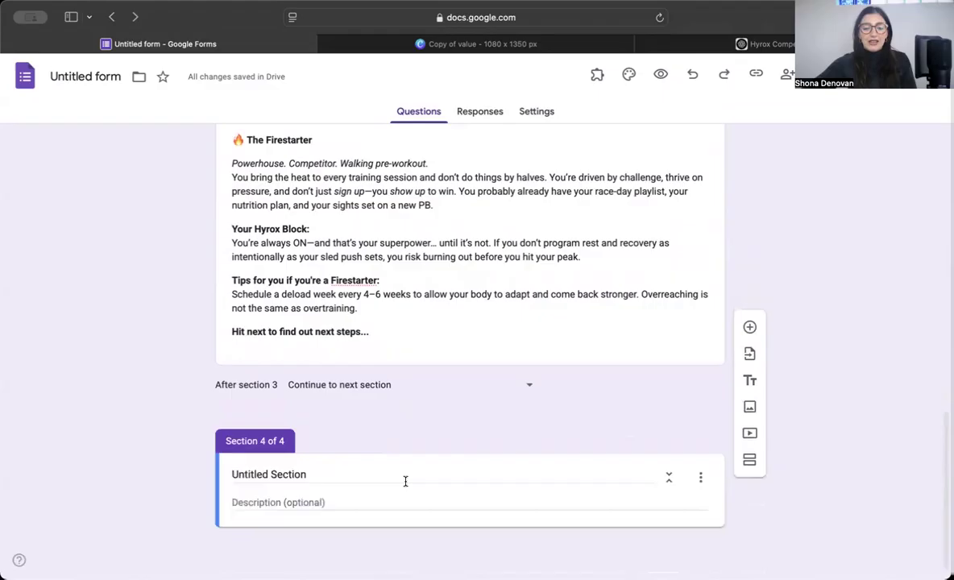
{"action": "left_click", "coordinate": [353, 476]}
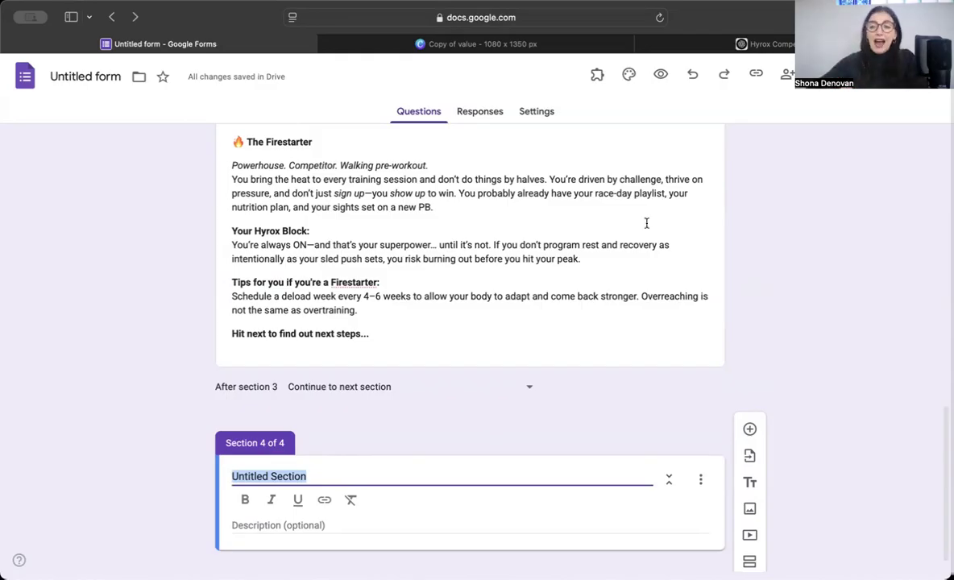
{"action": "left_click", "coordinate": [726, 51]}
Step: Ask ChatGPT to make the quiz lead to a value-packed, no-brainer free Hyrox strategy session
{"action": "scroll", "coordinate": [505, 326], "scroll_direction": "down", "scroll_amount": 15}
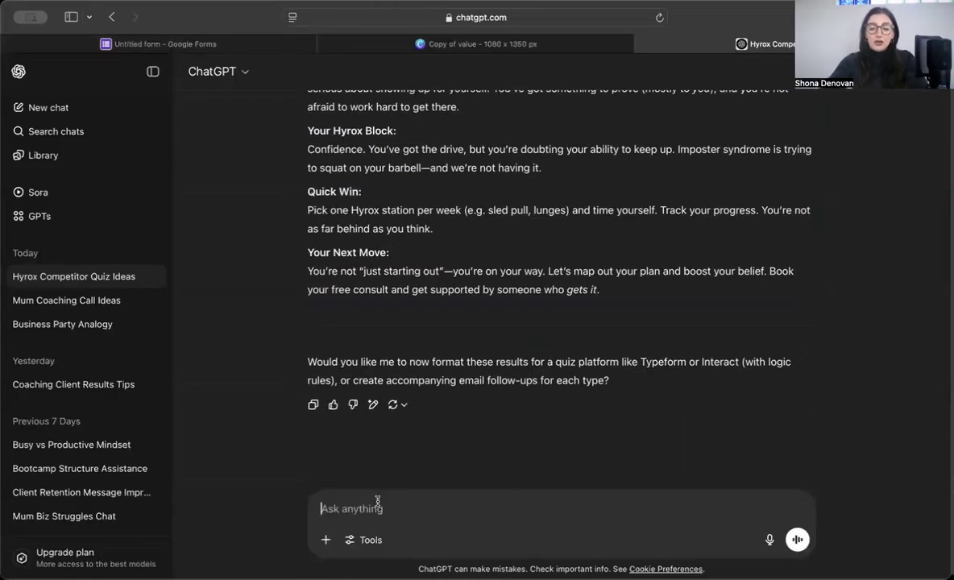
{"action": "type", "text": "I want this qui"}
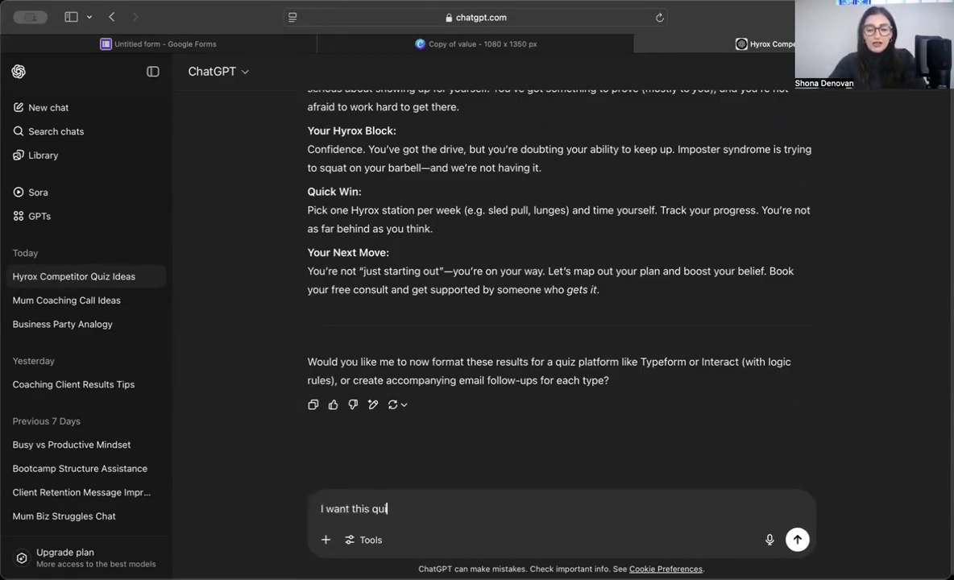
{"action": "type", "text": "z to leaf to a"}
{"action": "key", "text": "BackSpace"}
{"action": "key", "text": "BackSpace"}
{"action": "key", "text": "BackSpace"}
{"action": "key", "text": "BackSpace"}
{"action": "key", "text": "BackSpace"}
{"action": "key", "text": "BackSpace"}
{"action": "type", "text": "d to a"}
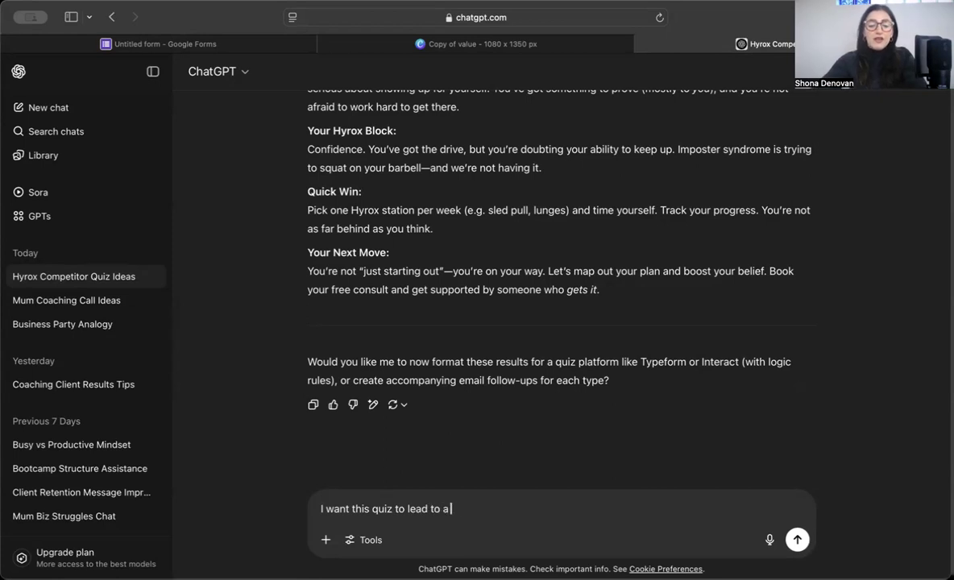
{"action": "type", "text": " free sta"}
{"action": "key", "text": "BackSpace"}
{"action": "key", "text": "BackSpace"}
{"action": "key", "text": "BackSpace"}
{"action": "type", "text": "hyrox"}
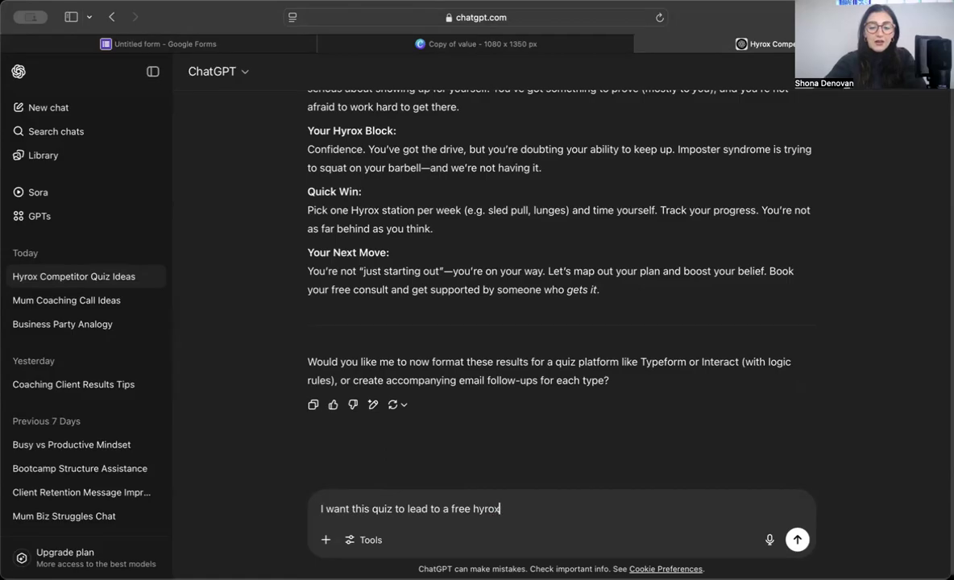
{"action": "type", "text": " strategy session for "}
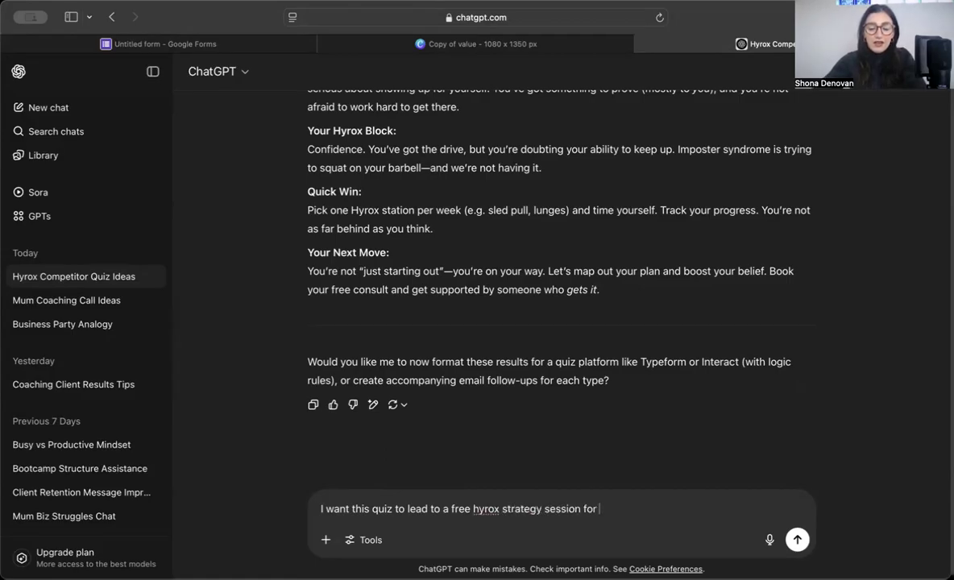
{"action": "type", "text": "le"}
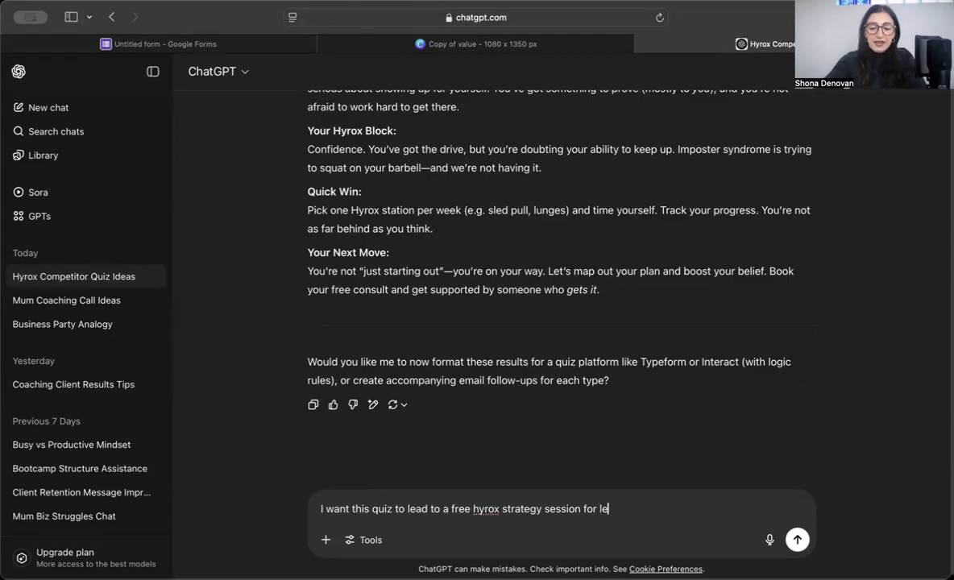
{"action": "type", "text": "ads, can"}
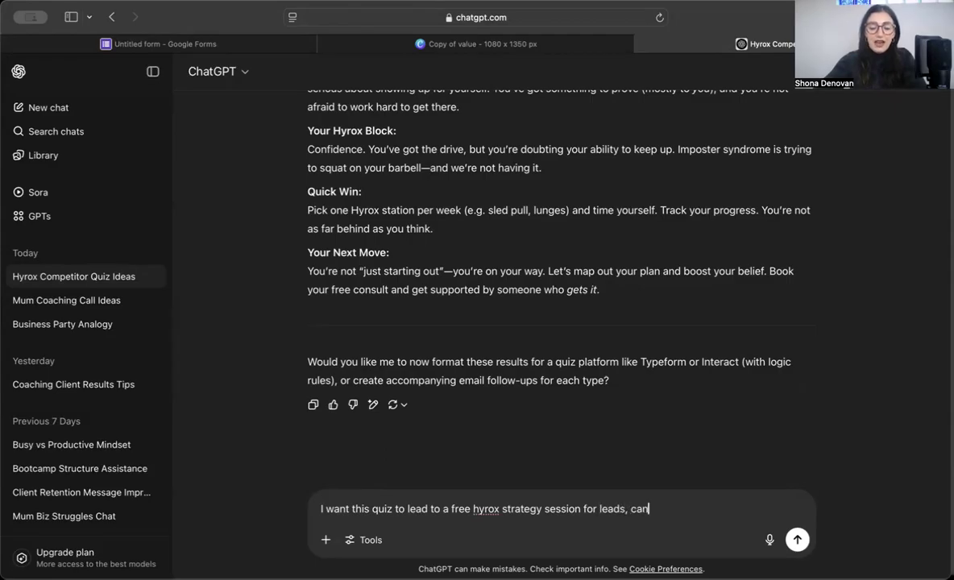
{"action": "type", "text": " you make this sound"}
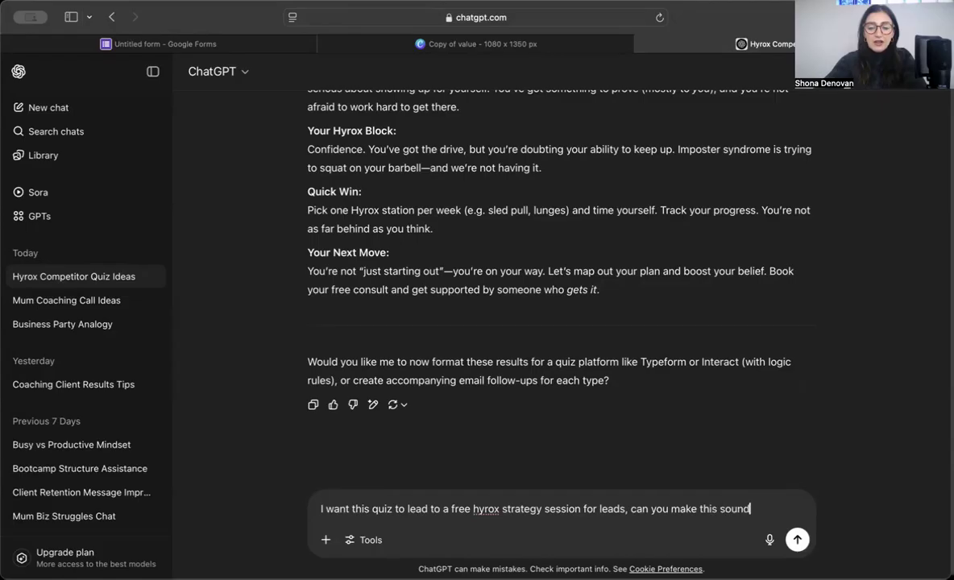
{"action": "type", "text": " super value packed"}
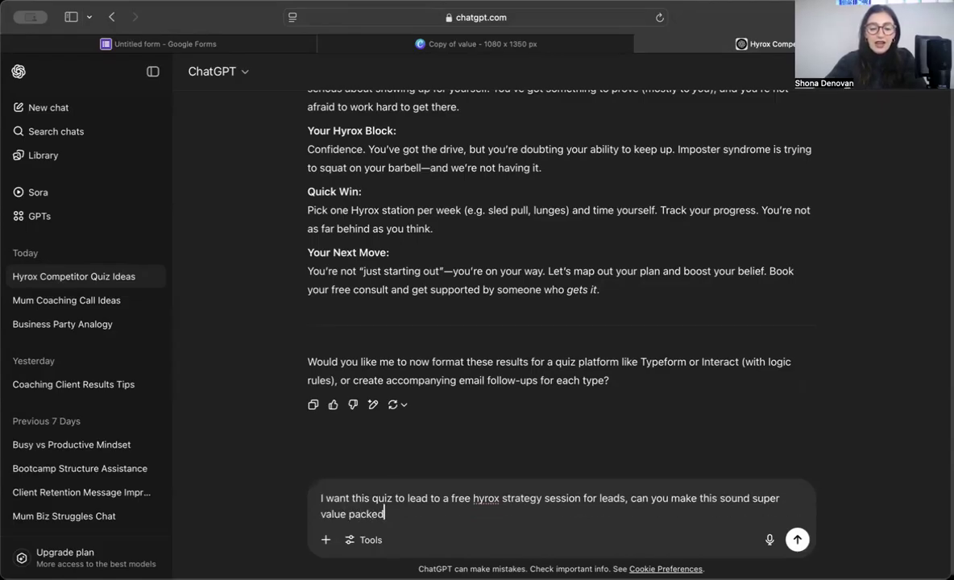
{"action": "key", "text": "BackSpace"}
{"action": "type", "text": ", no brain"}
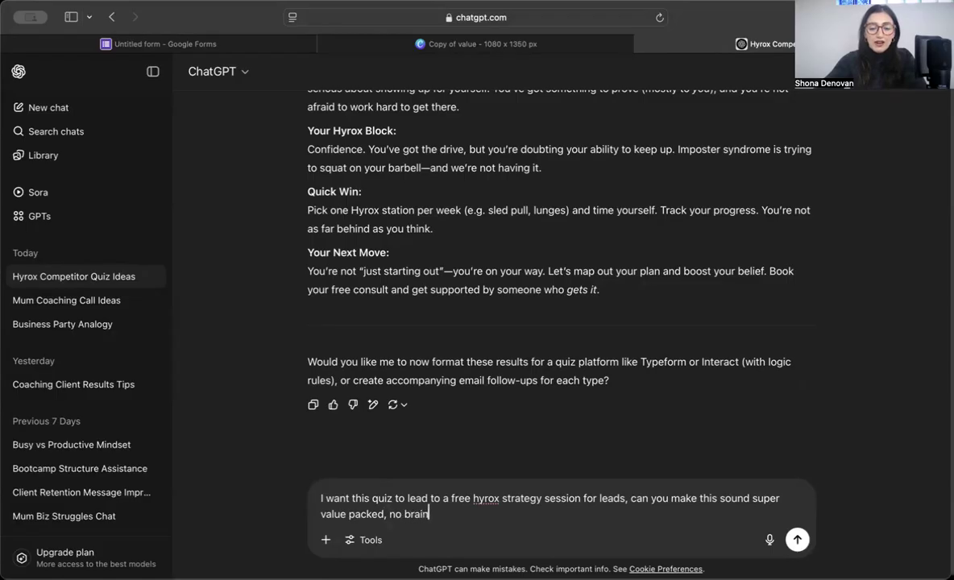
{"action": "type", "text": "er for people to sign up to"}
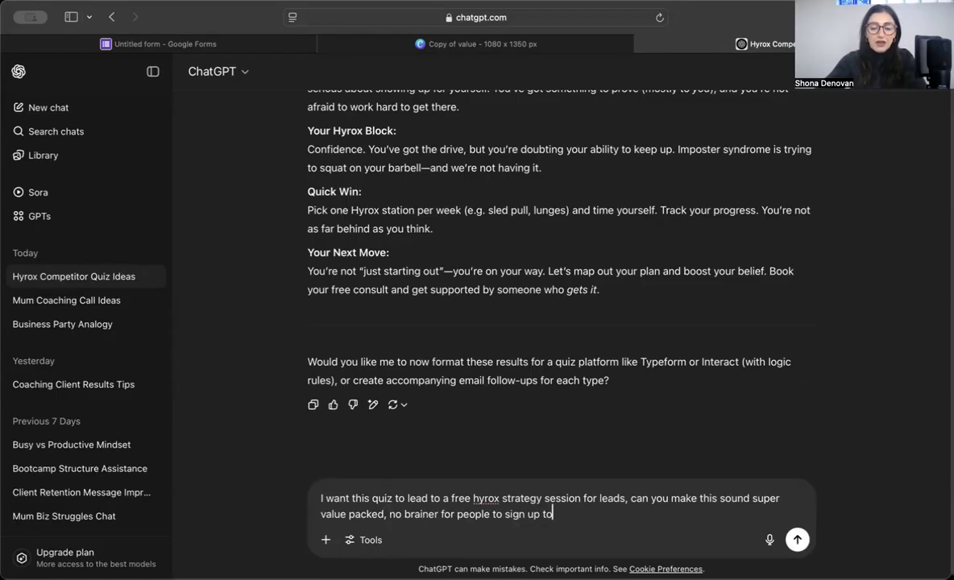
{"action": "key", "text": "Return"}
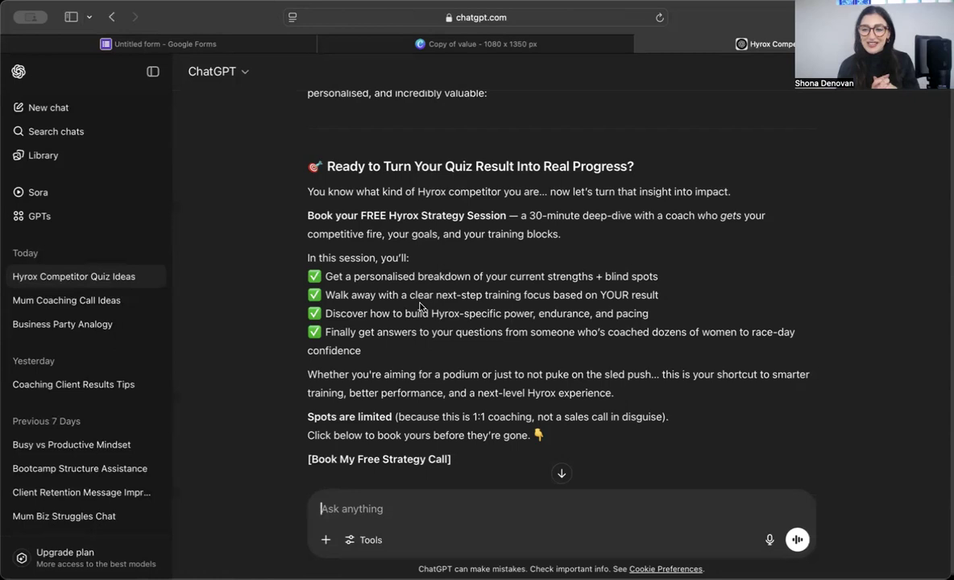
Step: Select the full booking pitch from its heading down and return to the Google Form
{"action": "scroll", "coordinate": [419, 306], "scroll_direction": "down", "scroll_amount": 2}
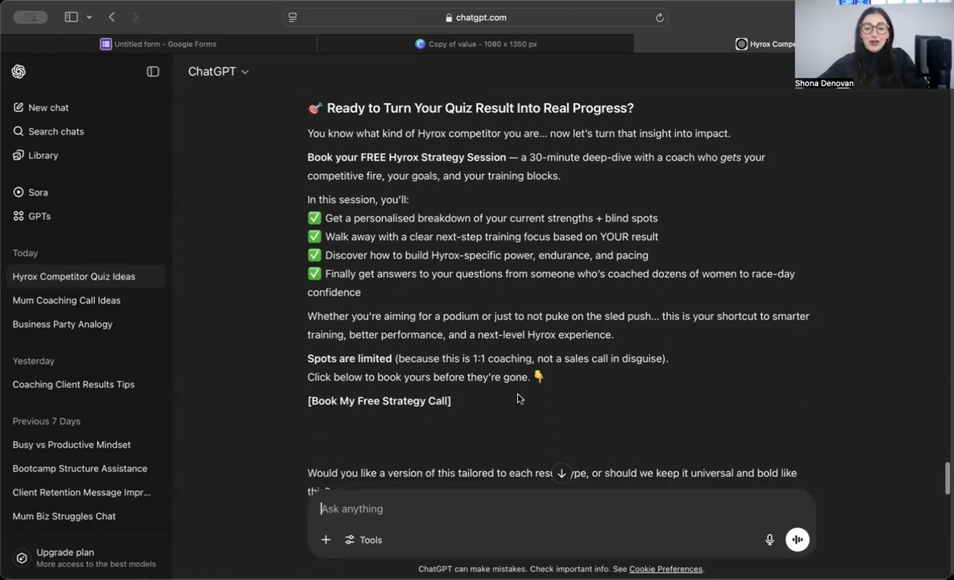
{"action": "left_click_drag", "start_coordinate": [483, 403], "coordinate": [375, 326]}
{"action": "left_click", "coordinate": [375, 326]}
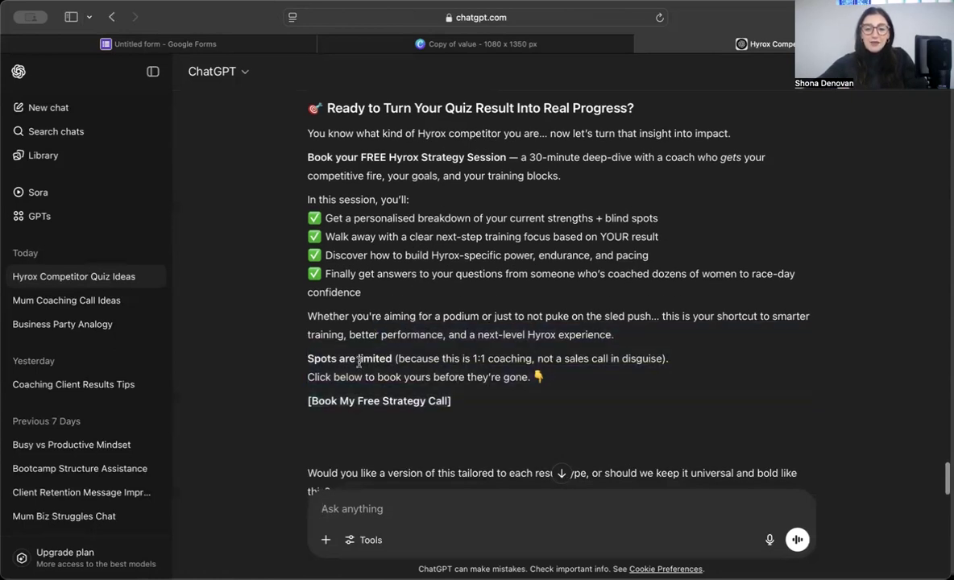
{"action": "scroll", "coordinate": [440, 331], "scroll_direction": "up", "scroll_amount": 1}
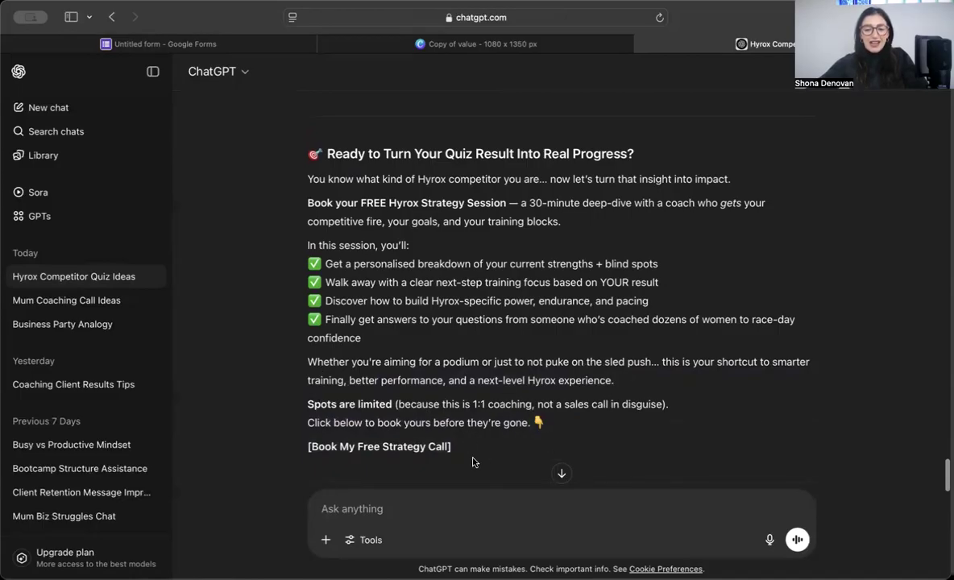
{"action": "left_click_drag", "start_coordinate": [325, 277], "coordinate": [279, 146]}
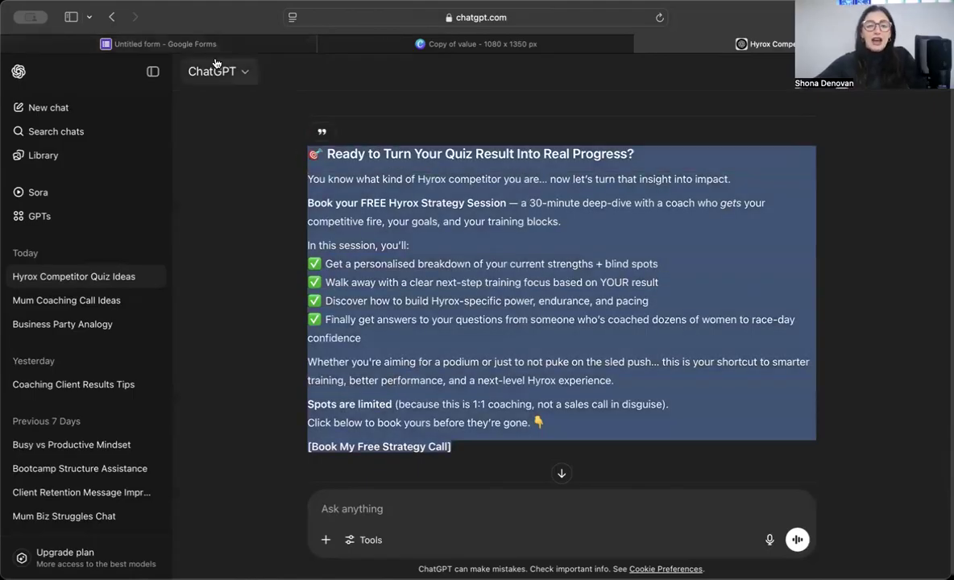
{"action": "left_click", "coordinate": [183, 44]}
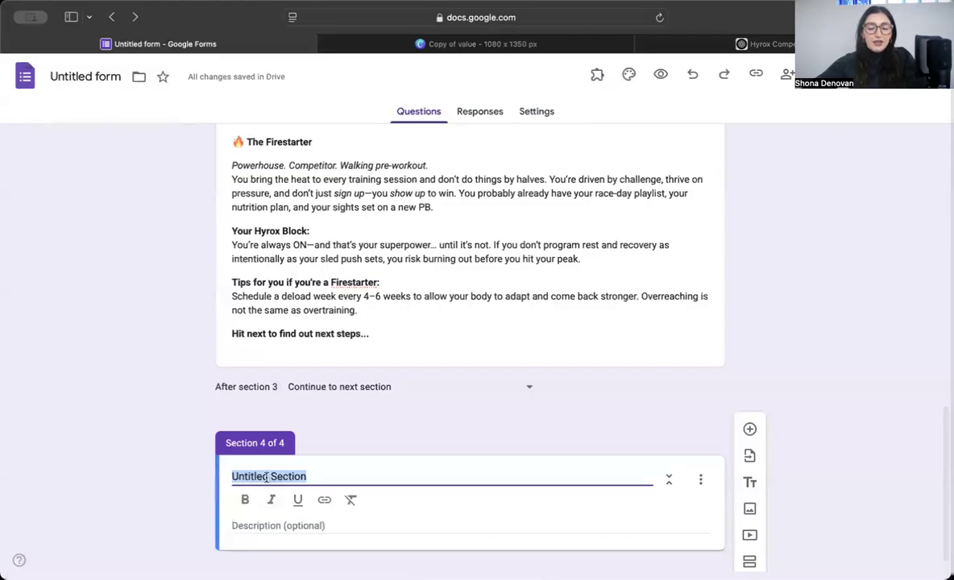
Step: Title Section 4 'Book your FREE Hyrox Strategy Session...'
{"action": "type", "text": "Boo"}
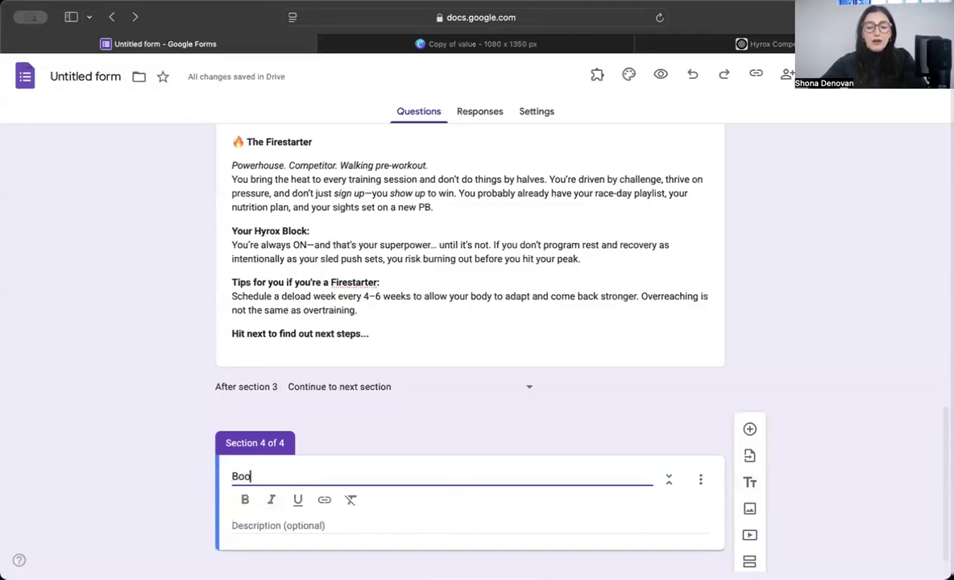
{"action": "type", "text": "k your FREE"}
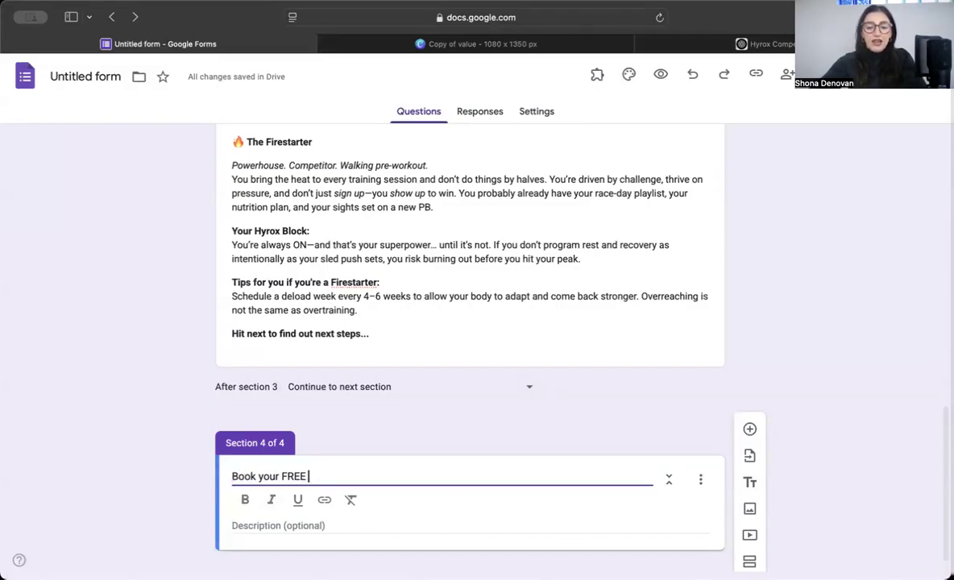
{"action": "left_click", "coordinate": [740, 44]}
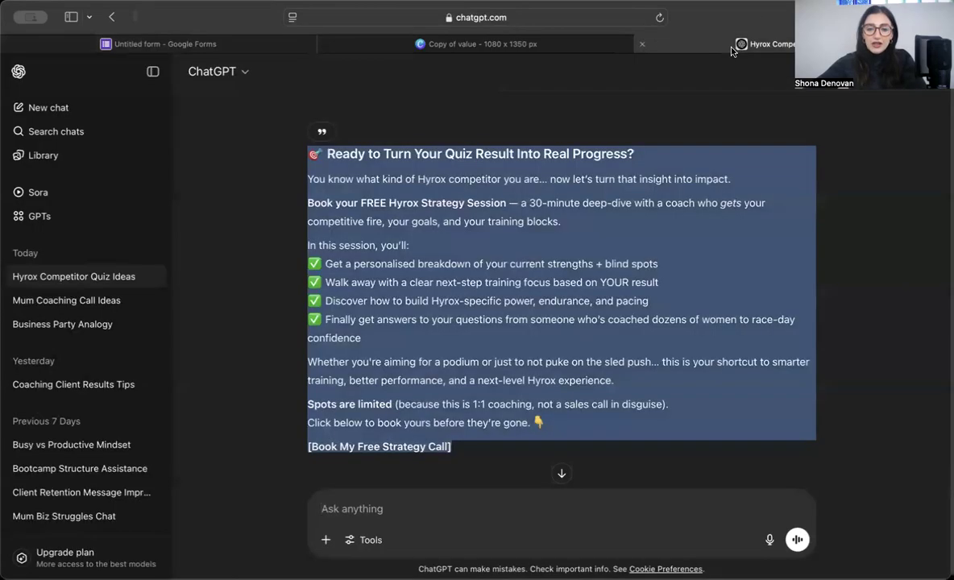
{"action": "left_click", "coordinate": [166, 44]}
{"action": "type", "text": "Hy"}
{"action": "type", "text": "ox"}
{"action": "key", "text": "BackSpace"}
{"action": "key", "text": "BackSpace"}
{"action": "key", "text": "BackSpace"}
{"action": "key", "text": "BackSpace"}
{"action": "type", "text": "rox "}
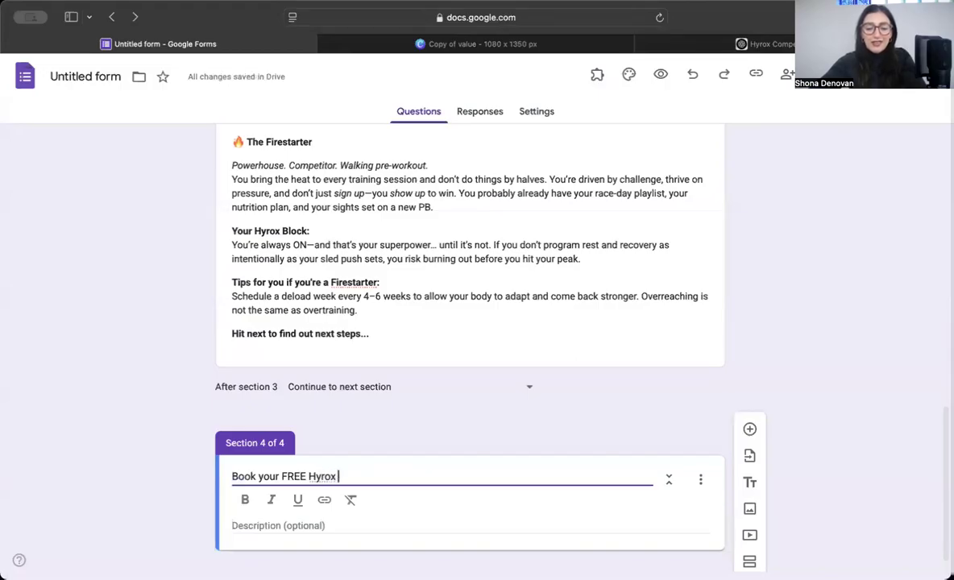
{"action": "type", "text": "Strategy Session..."}
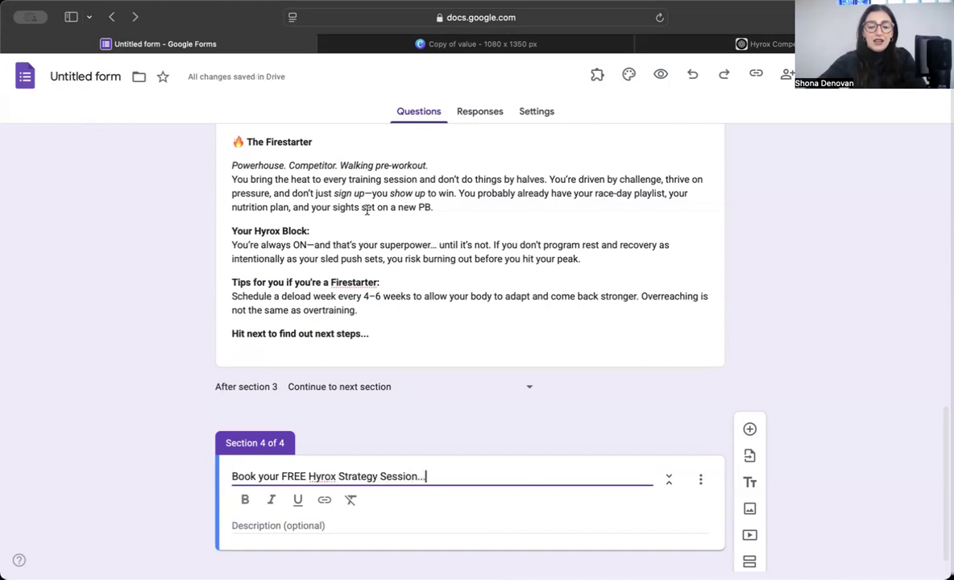
Step: Paste the booking pitch as the section description and select its '[Book My Free Strategy Call]' line
{"action": "left_click", "coordinate": [284, 524]}
{"action": "key", "text": "super+v"}
{"action": "scroll", "coordinate": [283, 524], "scroll_direction": "down", "scroll_amount": 7}
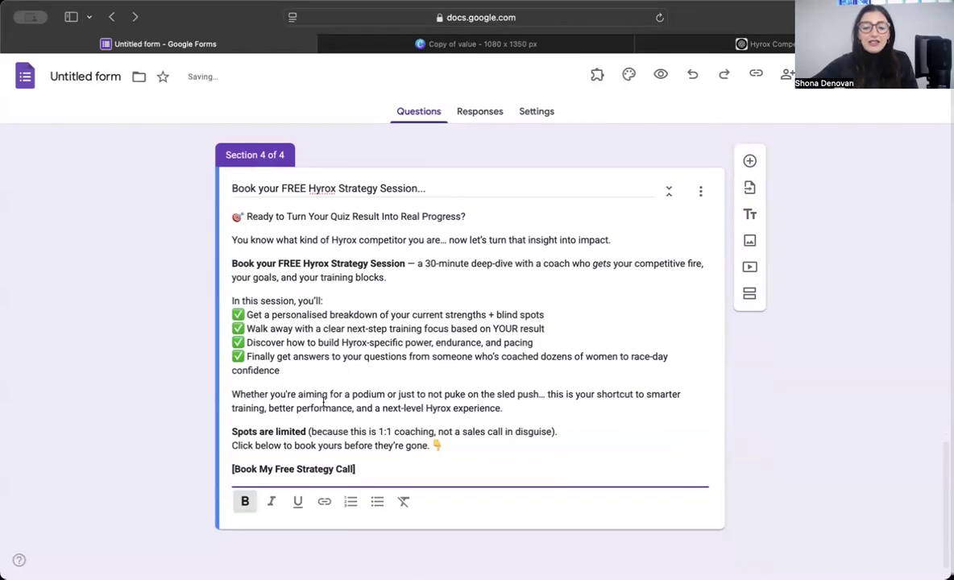
{"action": "left_click_drag", "start_coordinate": [369, 466], "coordinate": [231, 469]}
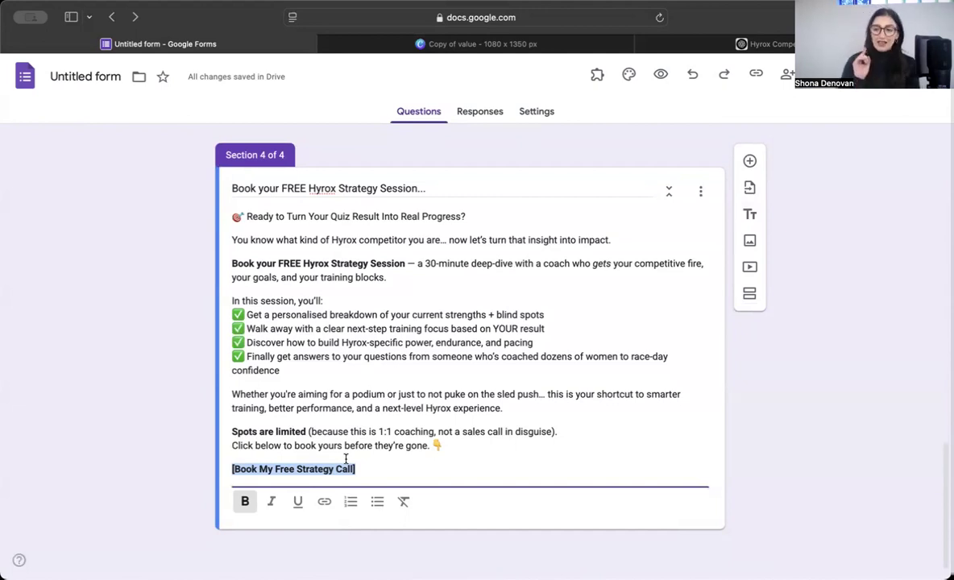
{"action": "left_click", "coordinate": [486, 44]}
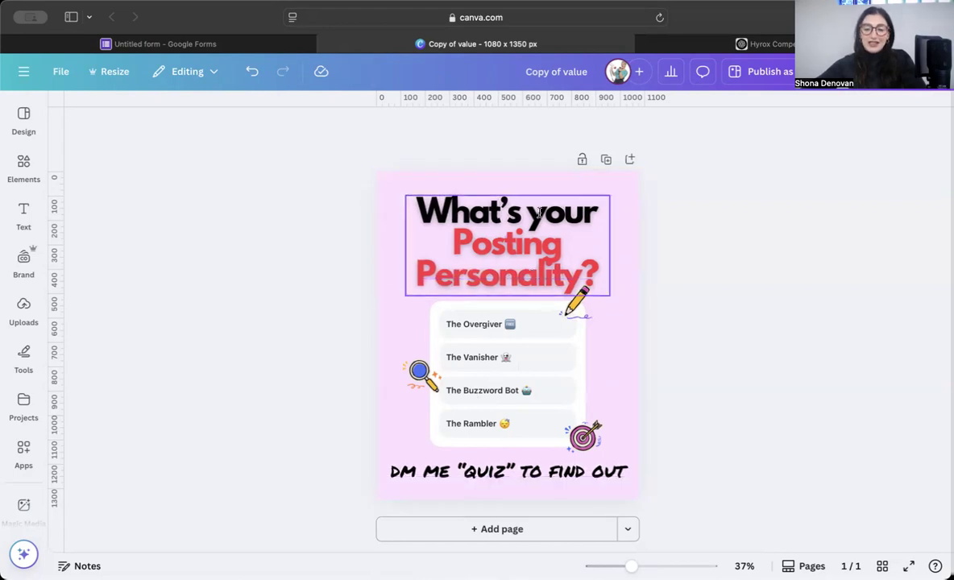
Step: Select the Posting Personality quiz card in Canva, then review ChatGPT's Hyrox result write-ups
{"action": "left_click", "coordinate": [514, 341]}
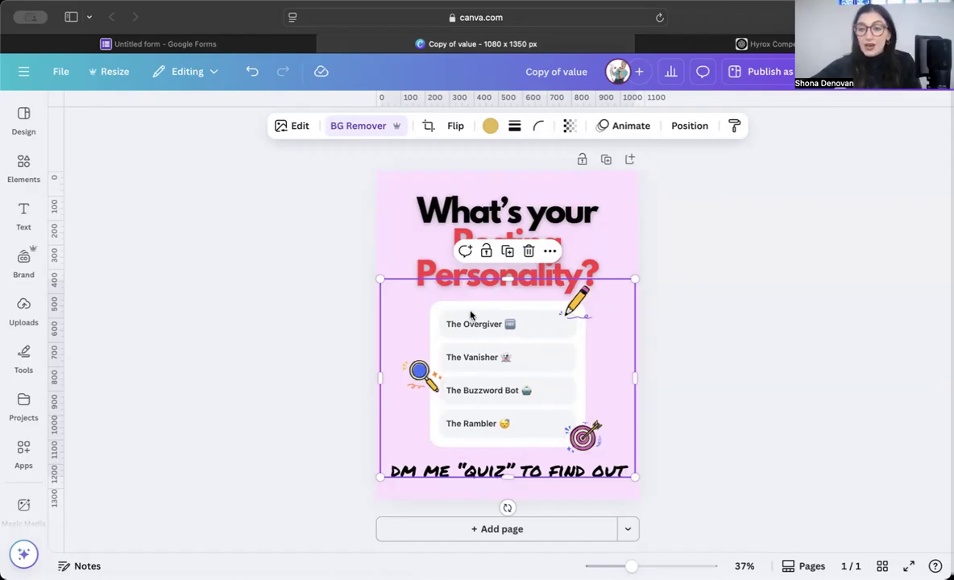
{"action": "left_click", "coordinate": [741, 43]}
{"action": "scroll", "coordinate": [449, 348], "scroll_direction": "up", "scroll_amount": 15}
{"action": "scroll", "coordinate": [449, 348], "scroll_direction": "up", "scroll_amount": 8}
{"action": "scroll", "coordinate": [449, 349], "scroll_direction": "down", "scroll_amount": 12}
{"action": "scroll", "coordinate": [449, 349], "scroll_direction": "down", "scroll_amount": 10}
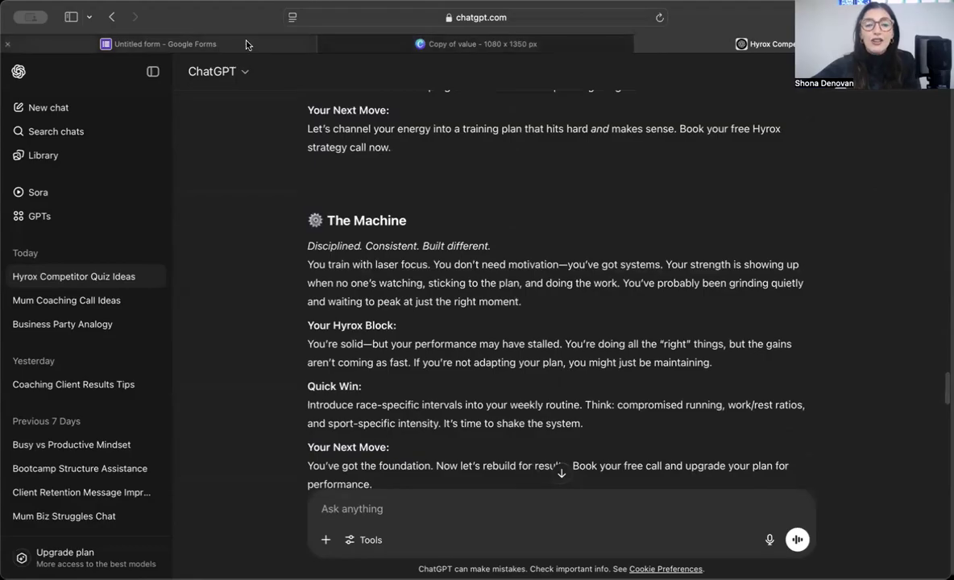
Step: Go back to the Canva 'Copy of value' quiz graphic by way of the Google Form
{"action": "left_click", "coordinate": [246, 44]}
{"action": "left_click", "coordinate": [487, 46]}
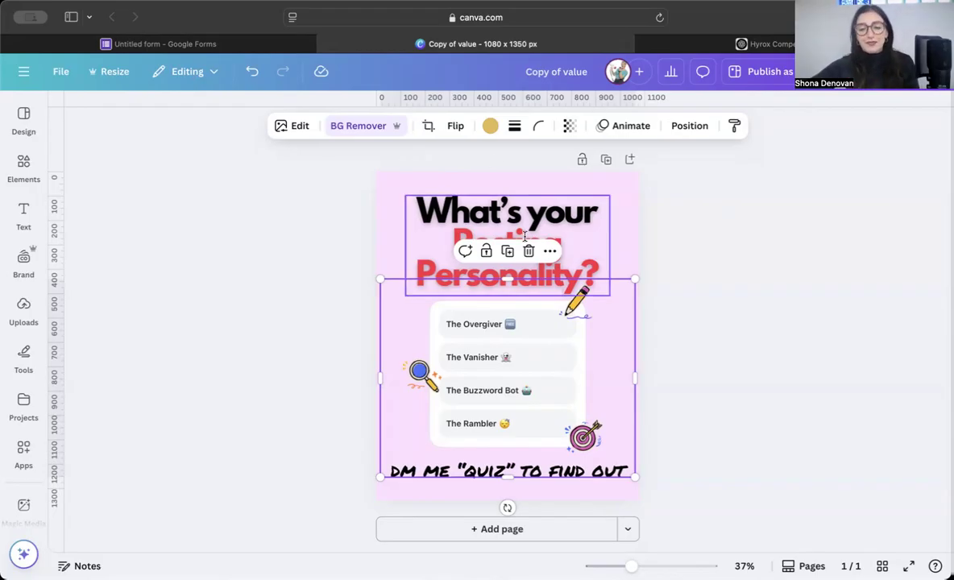
Step: Replace 'Posting' with 'Hyrox' so the Canva heading reads "What's your Hyrox Personality?"
{"action": "left_click", "coordinate": [551, 228]}
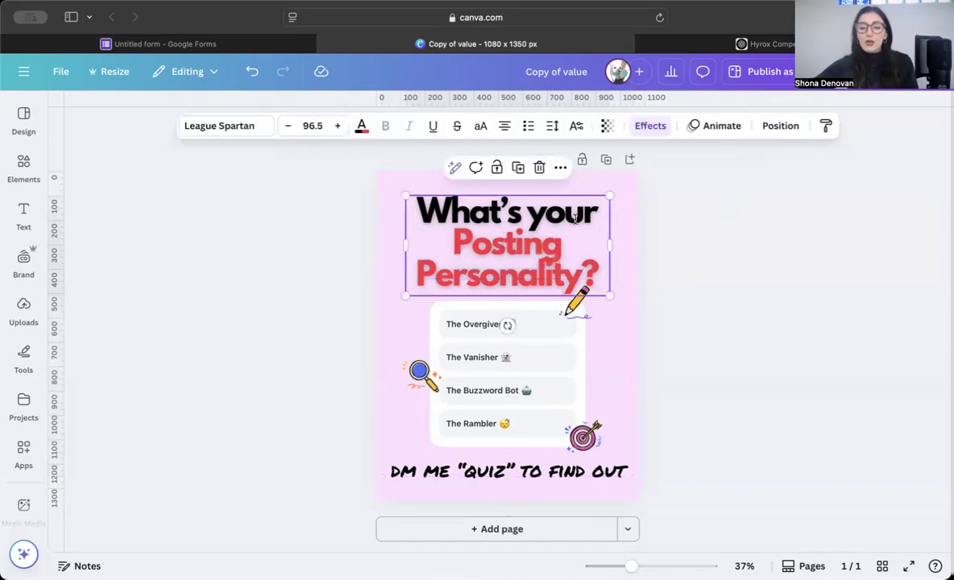
{"action": "double_click", "coordinate": [504, 243]}
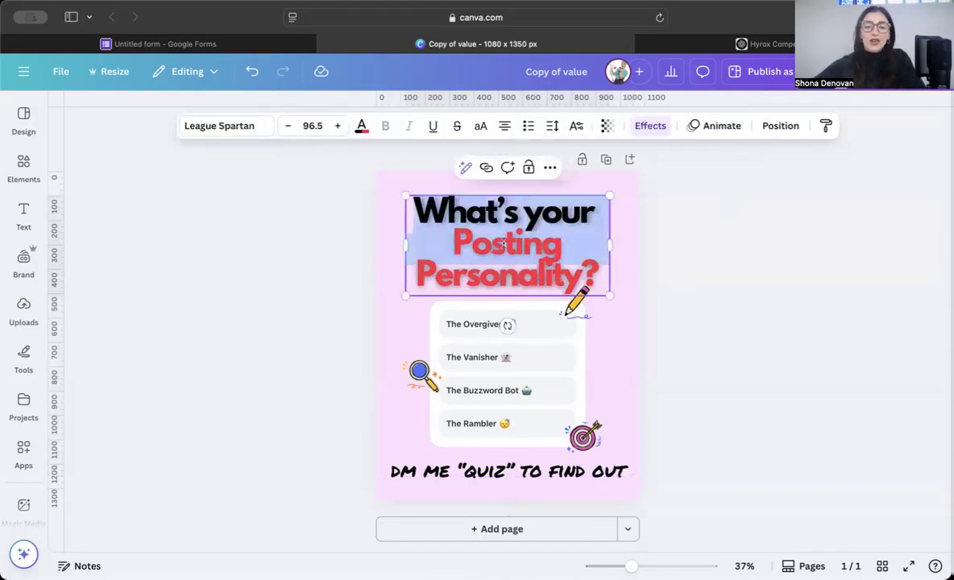
{"action": "left_click", "coordinate": [620, 254]}
{"action": "left_click", "coordinate": [520, 242]}
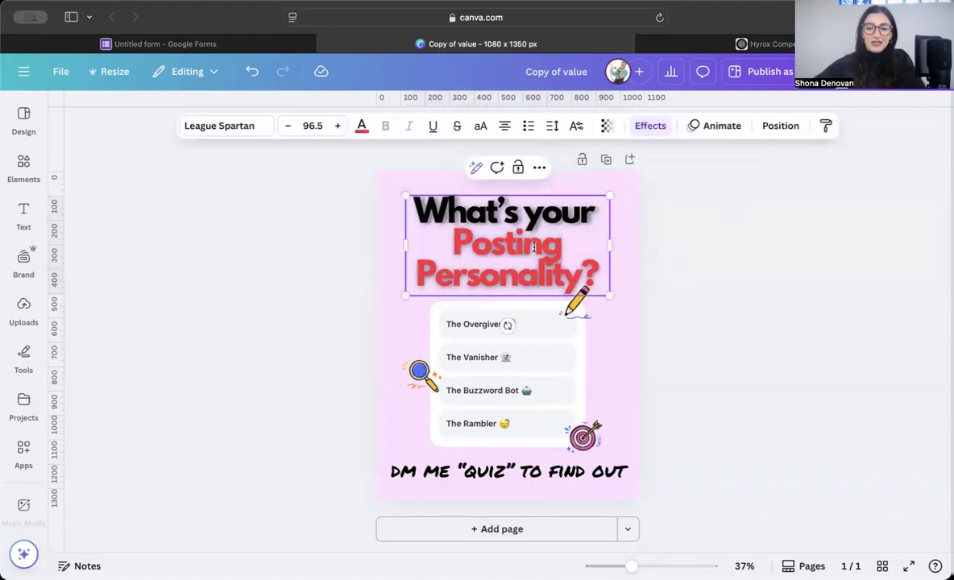
{"action": "double_click", "coordinate": [521, 242]}
{"action": "type", "text": "Hyrox"}
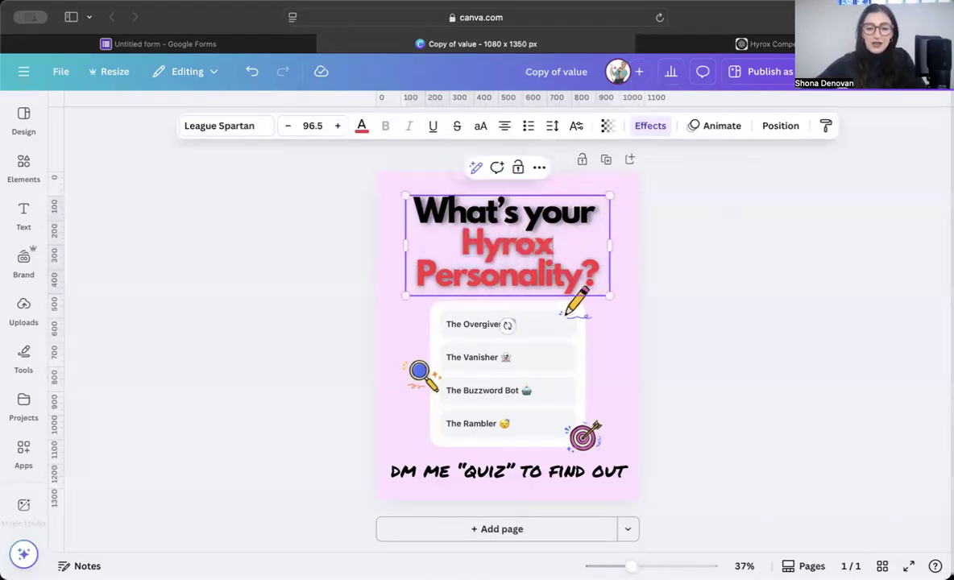
Step: Return to the ChatGPT Hyrox result-types conversation
{"action": "left_click", "coordinate": [723, 41]}
{"action": "scroll", "coordinate": [424, 180], "scroll_direction": "up", "scroll_amount": 15}
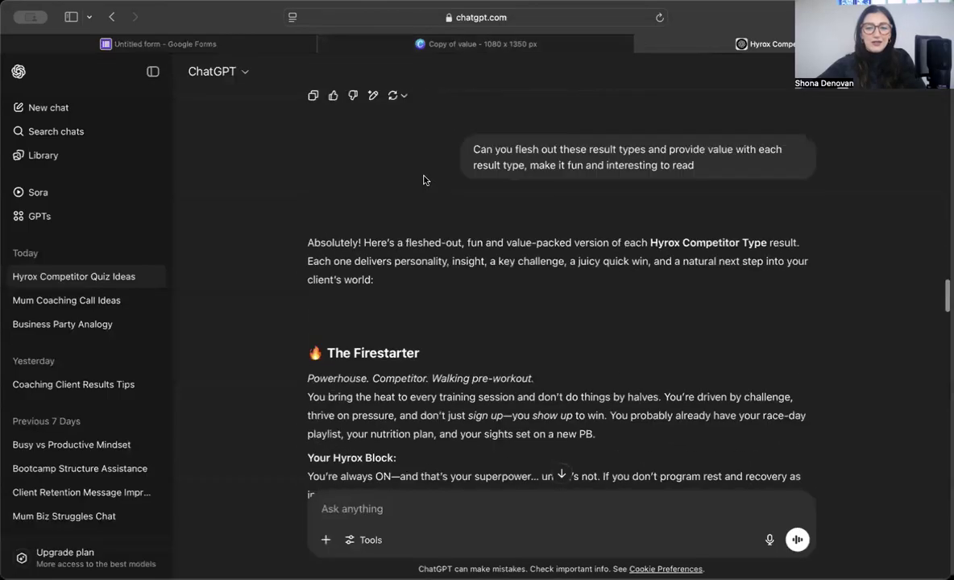
{"action": "scroll", "coordinate": [424, 180], "scroll_direction": "down", "scroll_amount": 5}
Step: Find the suggested title "What Type of Hyrox Competitor Are You?" in ChatGPT, then return to the Google Form
{"action": "scroll", "coordinate": [424, 179], "scroll_direction": "up", "scroll_amount": 10}
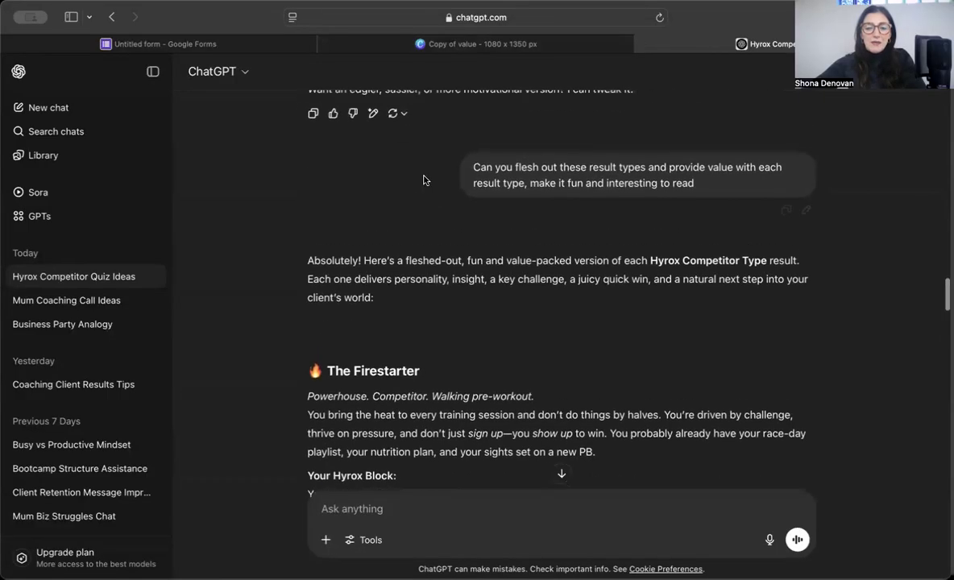
{"action": "scroll", "coordinate": [424, 180], "scroll_direction": "up", "scroll_amount": 20}
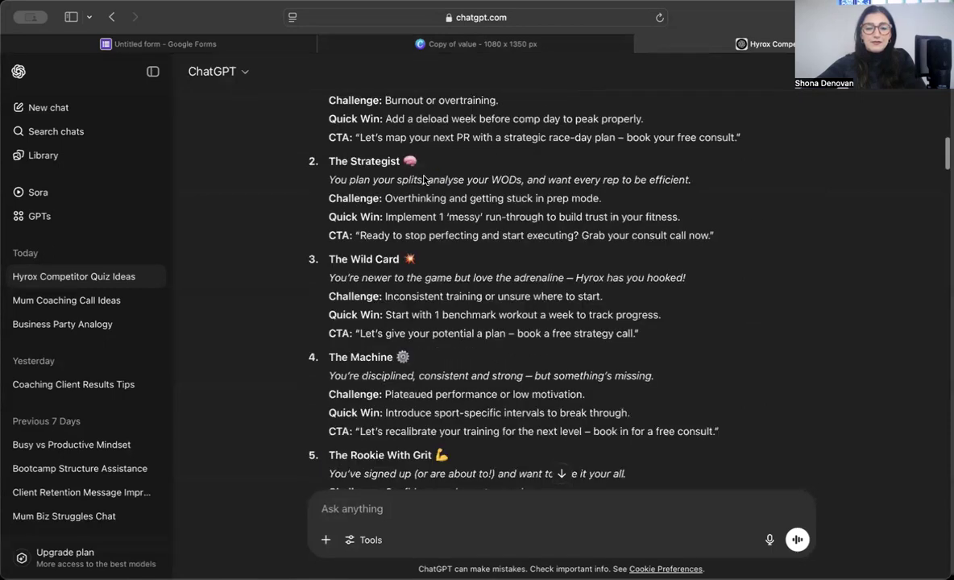
{"action": "scroll", "coordinate": [424, 180], "scroll_direction": "up", "scroll_amount": 3}
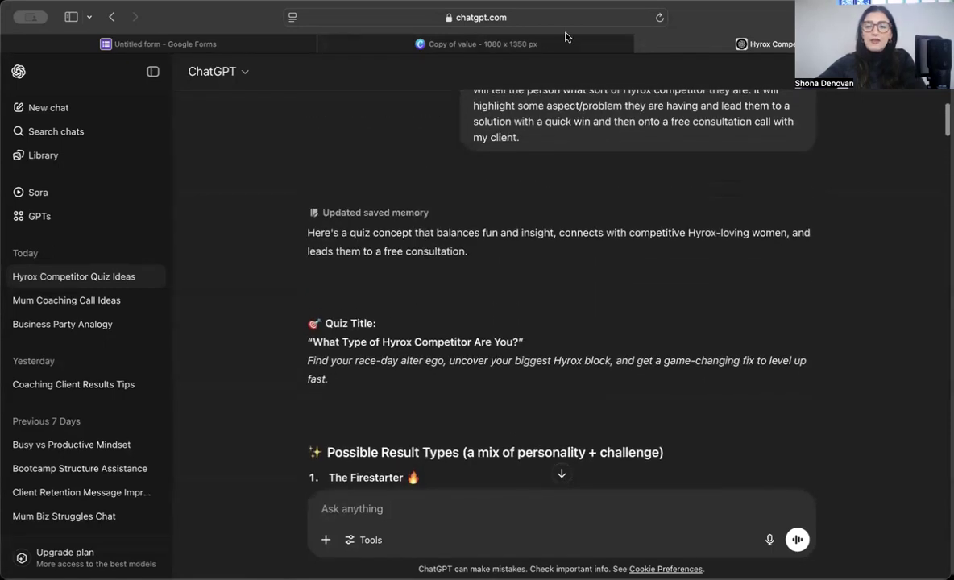
{"action": "left_click", "coordinate": [166, 43]}
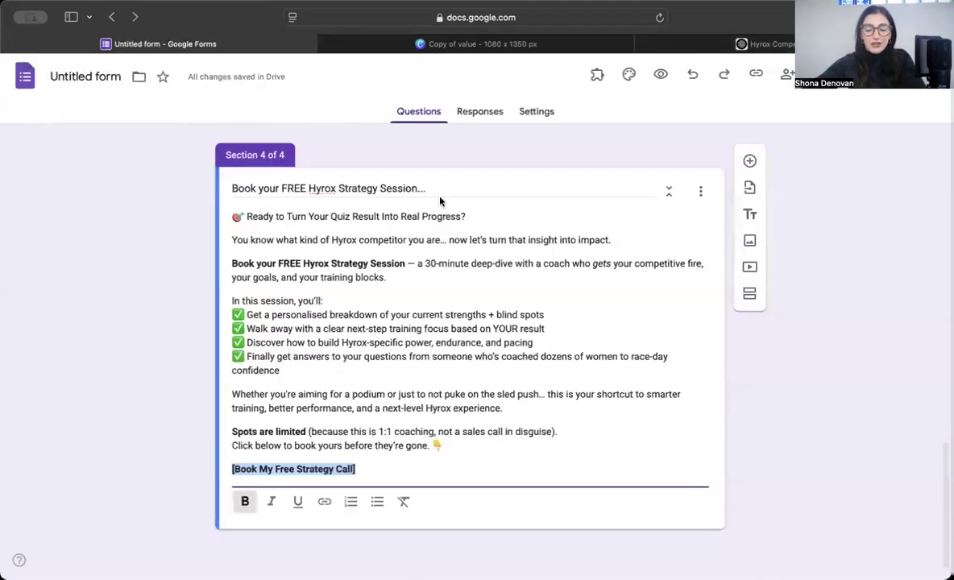
Step: Reword the Canva heading to "What's type of Hyrox competitor are you?"
{"action": "left_click", "coordinate": [469, 44]}
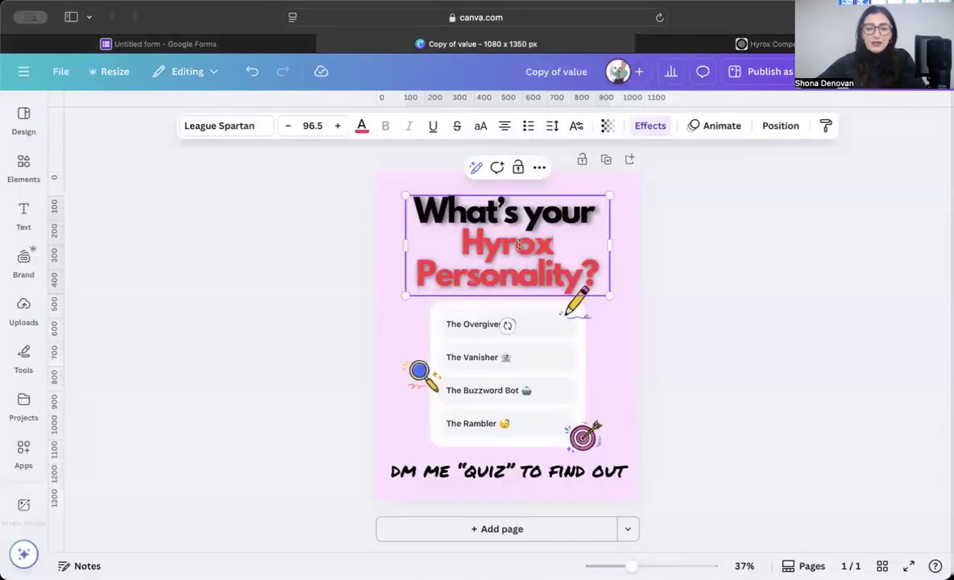
{"action": "double_click", "coordinate": [560, 212]}
{"action": "type", "text": "type"}
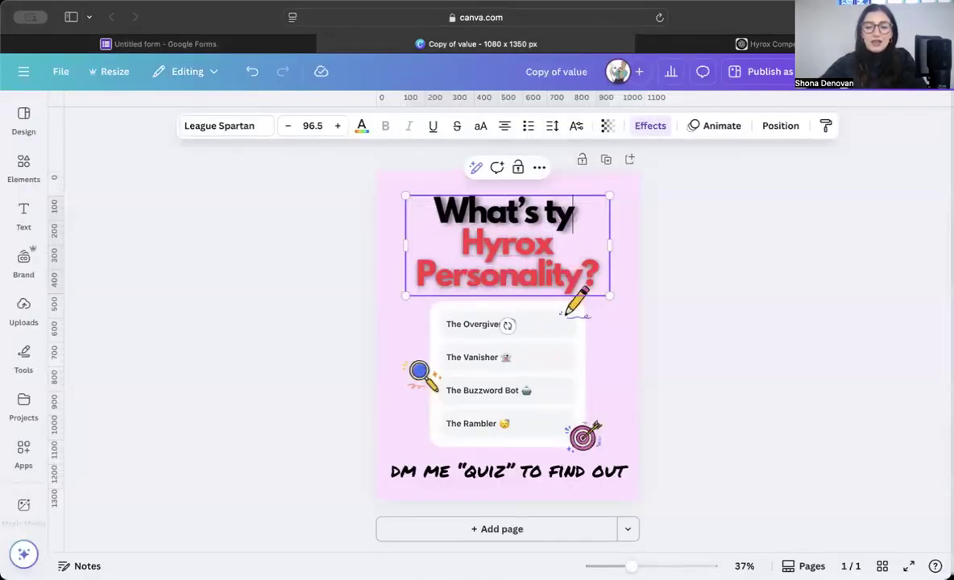
{"action": "type", "text": " of"}
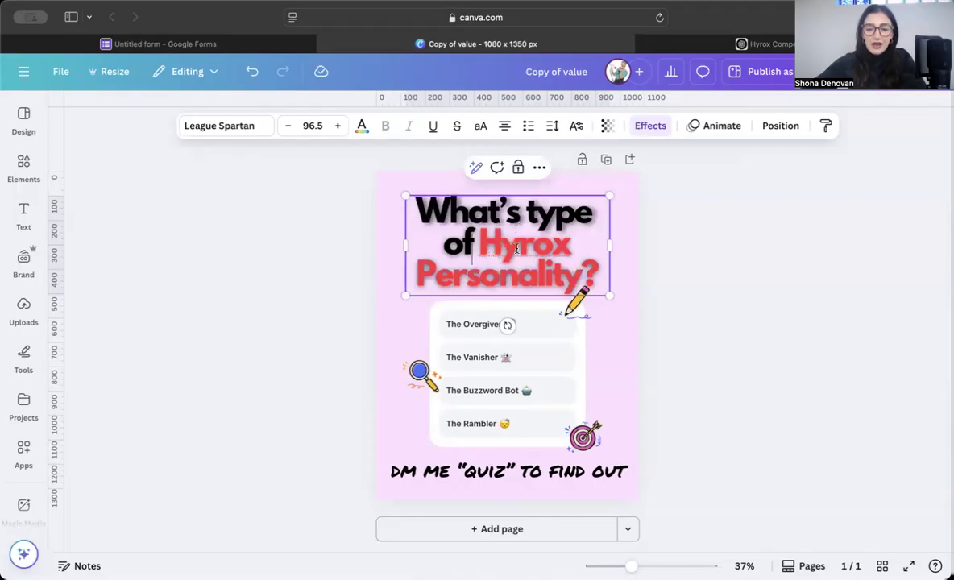
{"action": "double_click", "coordinate": [523, 265]}
{"action": "type", "text": "competitor "}
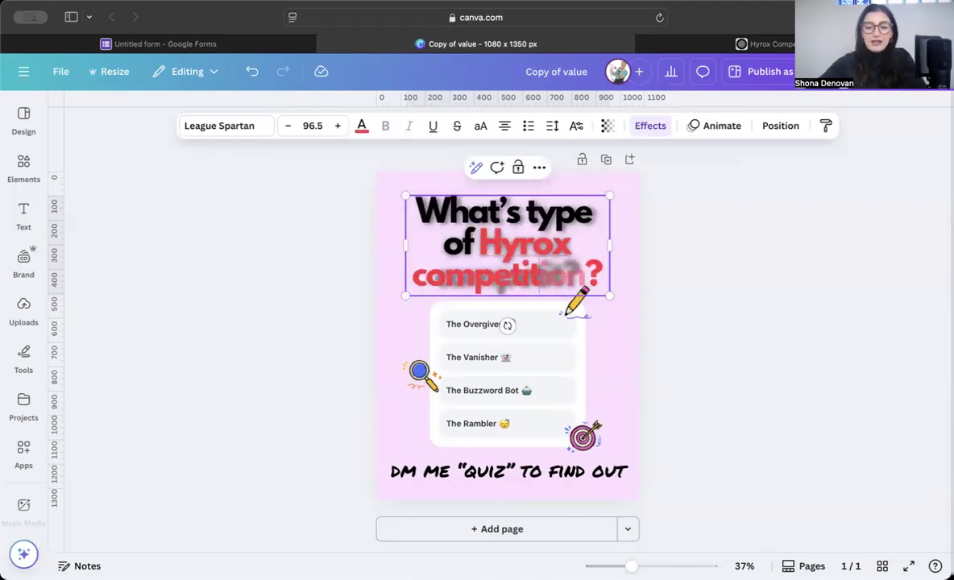
{"action": "type", "text": "are you"}
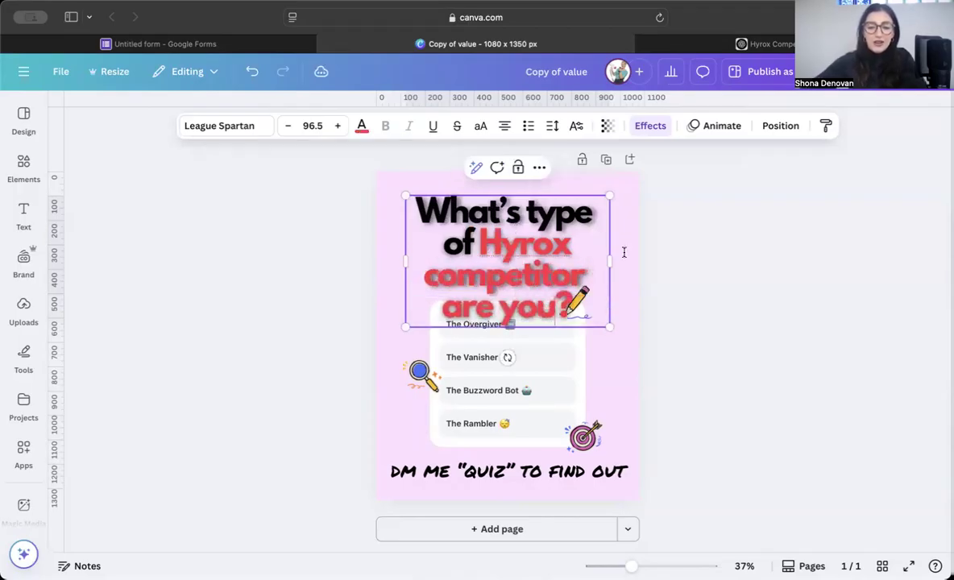
{"action": "left_click", "coordinate": [701, 241]}
Step: Widen, slightly shrink and recentre the heading at the top of the design
{"action": "left_click", "coordinate": [532, 234]}
{"action": "mouse_move", "coordinate": [611, 260]}
{"action": "left_mouse_down"}
{"action": "mouse_move", "coordinate": [642, 260]}
{"action": "mouse_move", "coordinate": [604, 262]}
{"action": "left_mouse_up"}
{"action": "left_click_drag", "start_coordinate": [604, 328], "coordinate": [576, 313]}
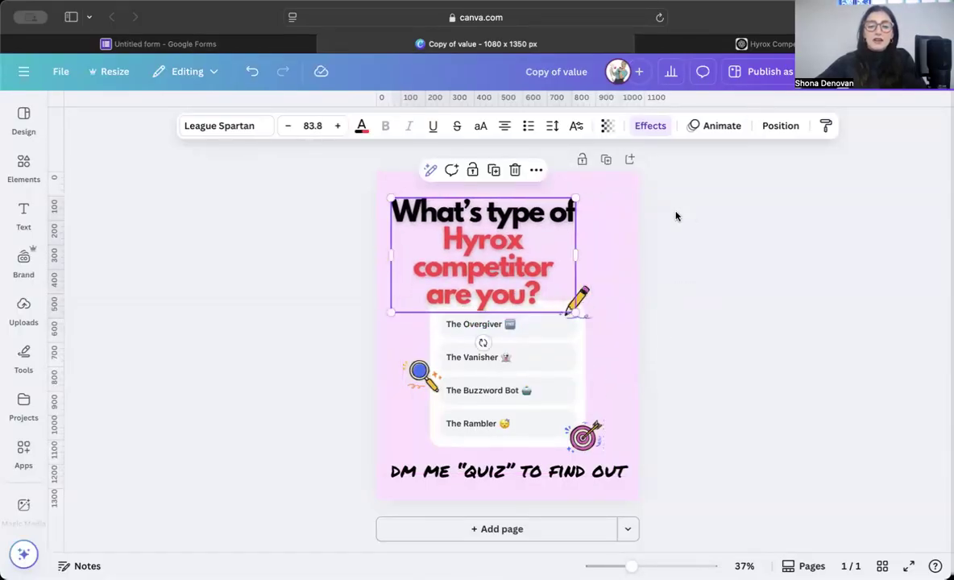
{"action": "left_click_drag", "start_coordinate": [559, 228], "coordinate": [580, 208]}
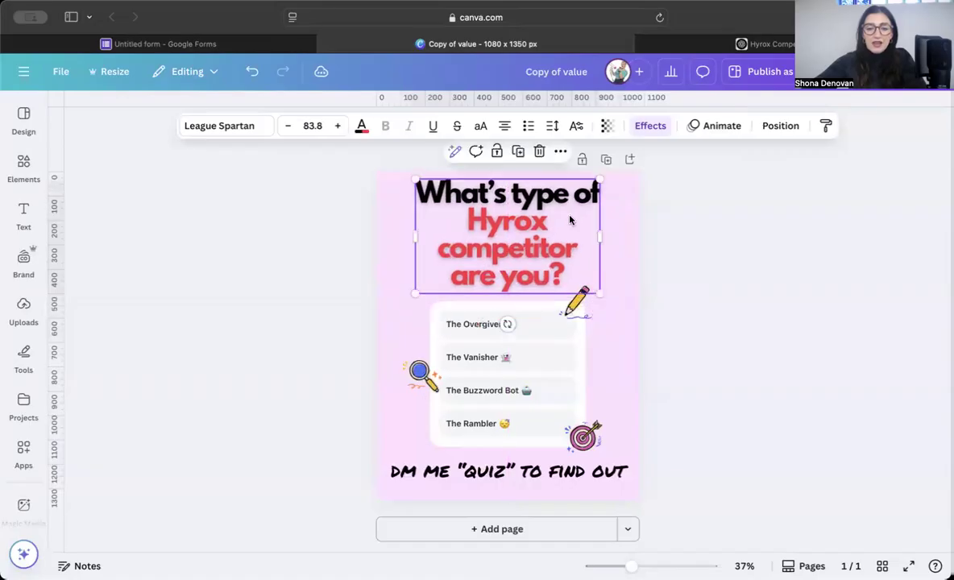
Step: Delete the pencil and magnifying-glass graphics from the design
{"action": "left_click", "coordinate": [529, 375]}
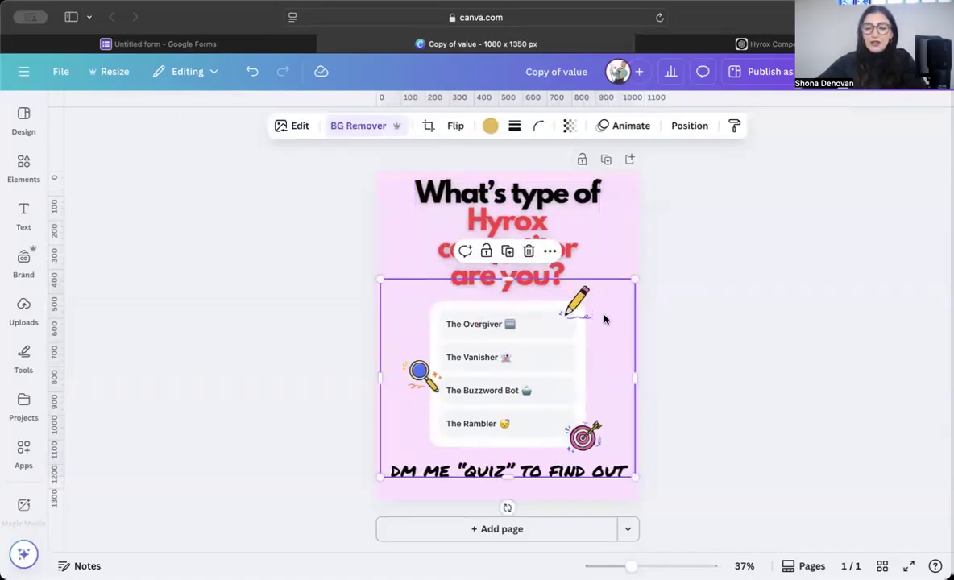
{"action": "left_click", "coordinate": [576, 311]}
{"action": "key", "text": "BackSpace"}
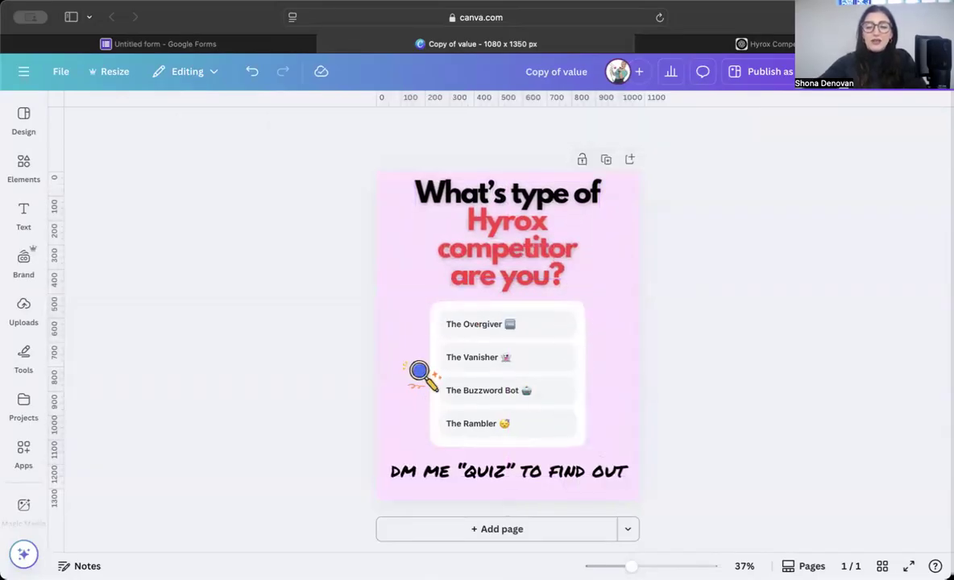
{"action": "left_click", "coordinate": [429, 372]}
{"action": "key", "text": "BackSpace"}
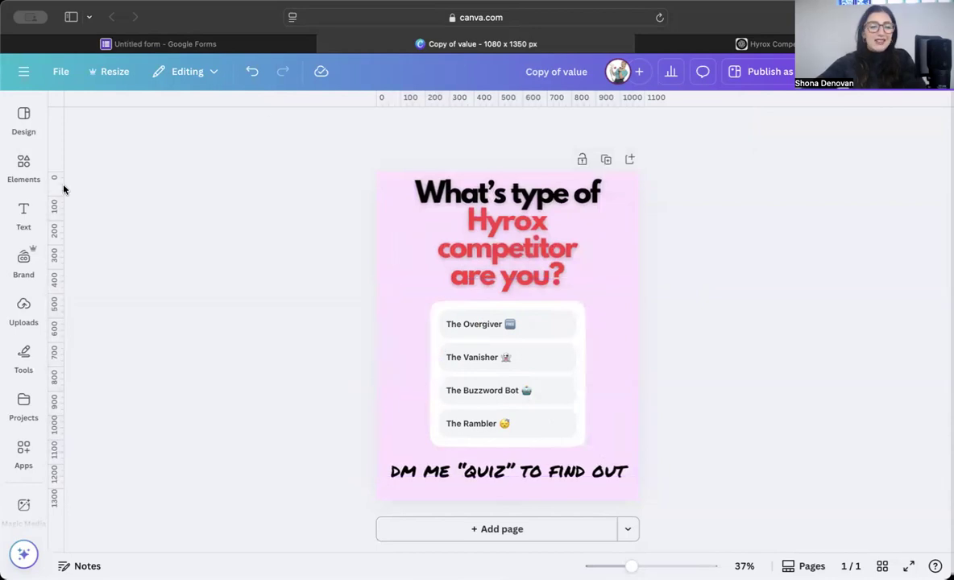
Step: Add a small black runner silhouette from the 'fitness' graphics beside The Overgiver
{"action": "left_click", "coordinate": [24, 170]}
{"action": "left_click", "coordinate": [150, 111]}
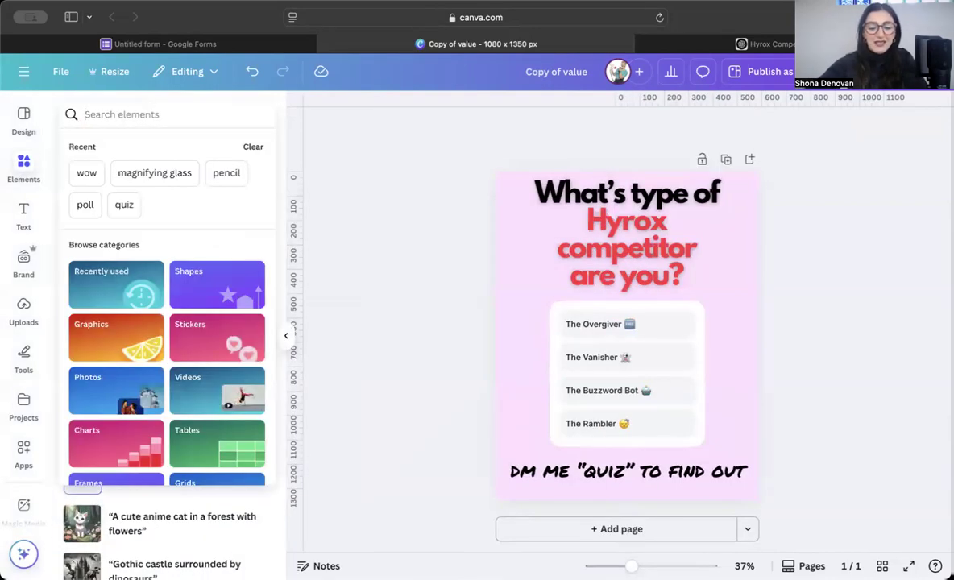
{"action": "type", "text": "hyrox"}
{"action": "key", "text": "Return"}
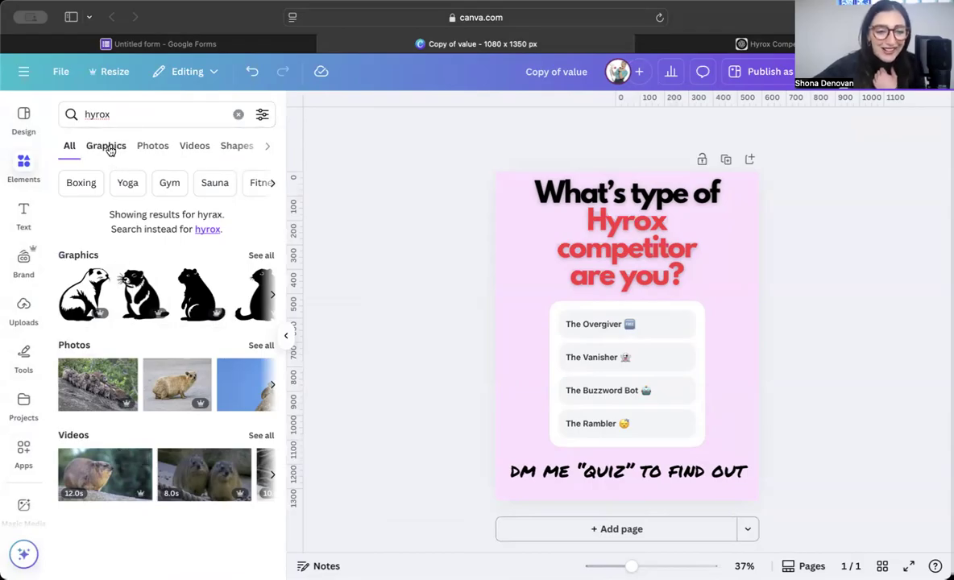
{"action": "left_click", "coordinate": [123, 115]}
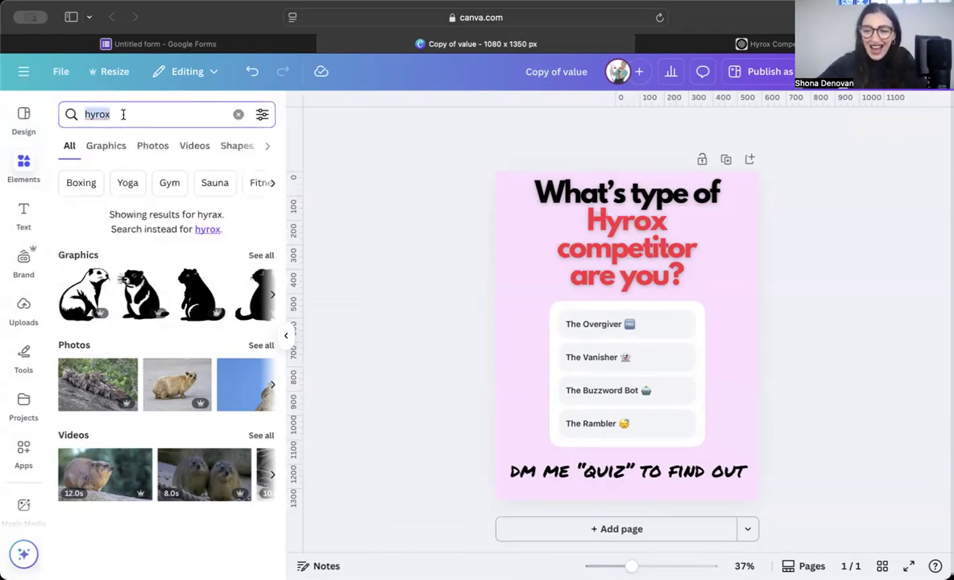
{"action": "type", "text": "fitness"}
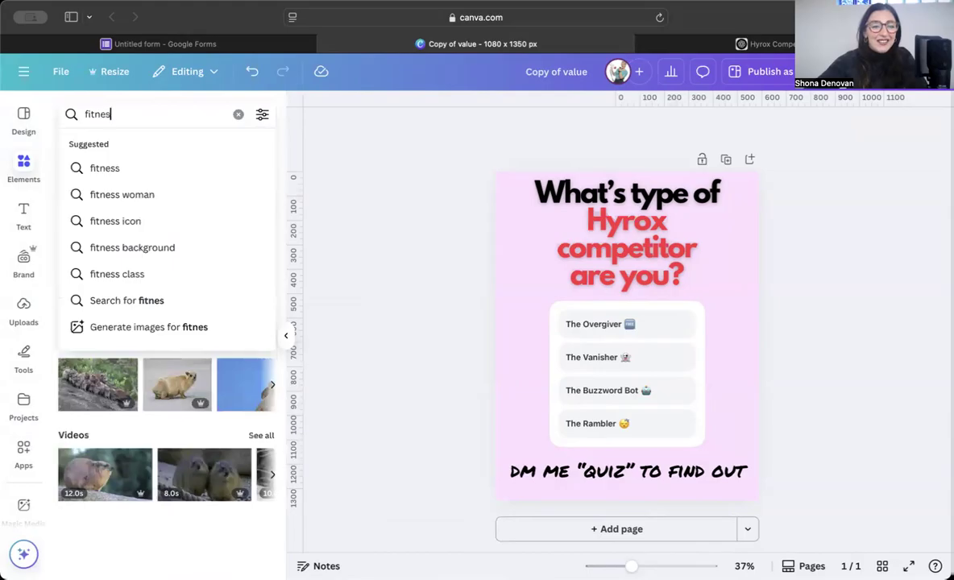
{"action": "key", "text": "Return"}
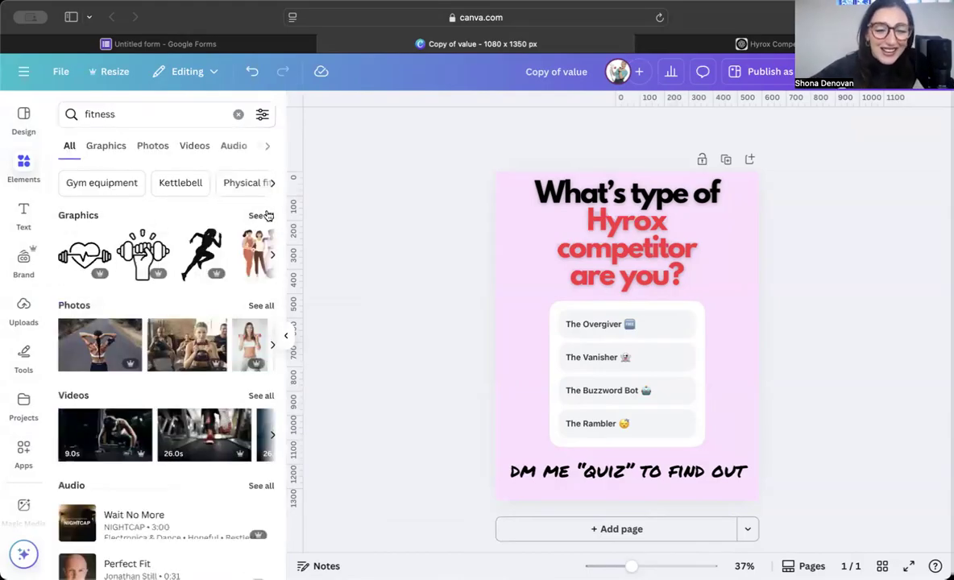
{"action": "left_click", "coordinate": [263, 216]}
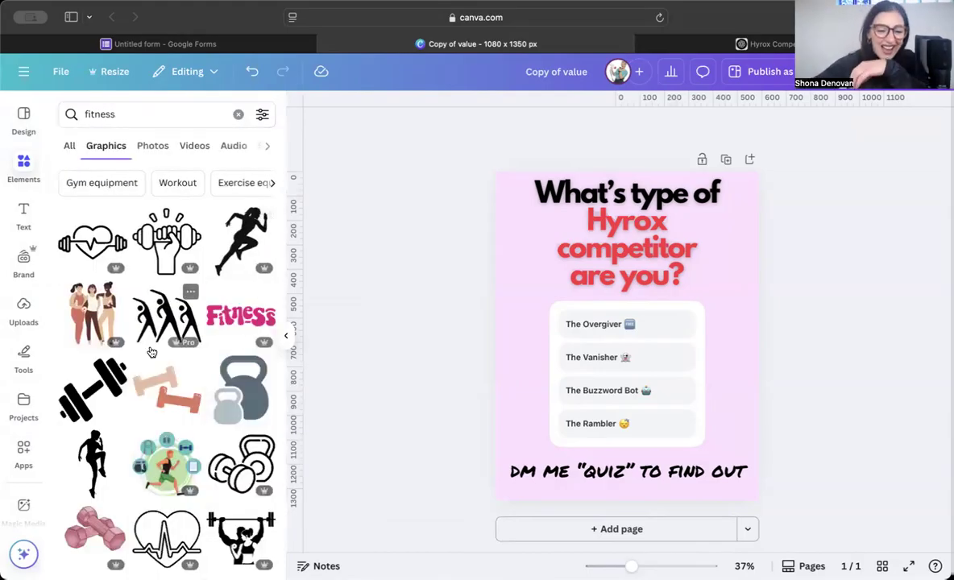
{"action": "left_click", "coordinate": [242, 240]}
{"action": "left_click_drag", "start_coordinate": [577, 401], "coordinate": [544, 320]}
Step: Search Canva elements for 'ski erg', then for 'rowing machine' graphics
{"action": "left_click", "coordinate": [125, 123]}
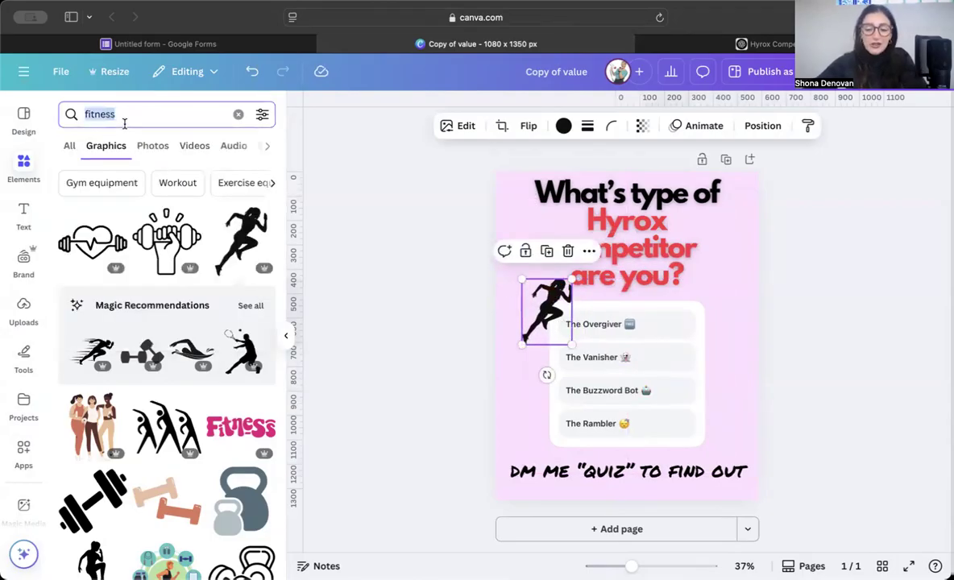
{"action": "type", "text": "ski erg"}
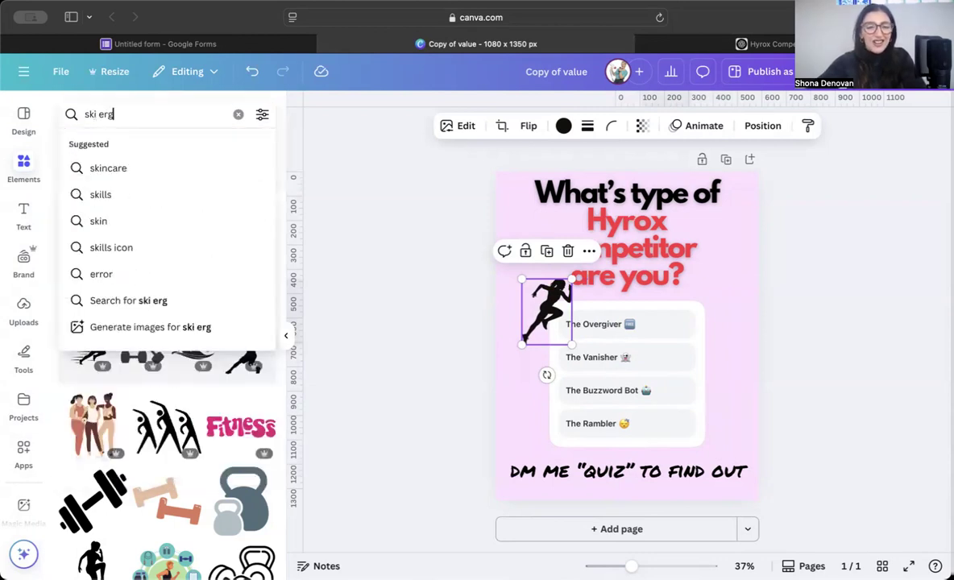
{"action": "key", "text": "Return"}
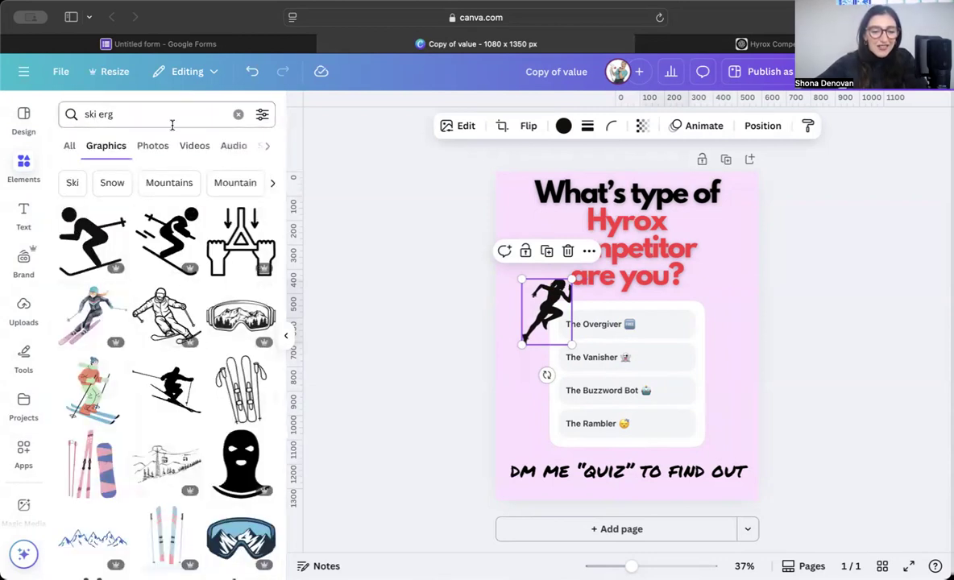
{"action": "left_click", "coordinate": [129, 114]}
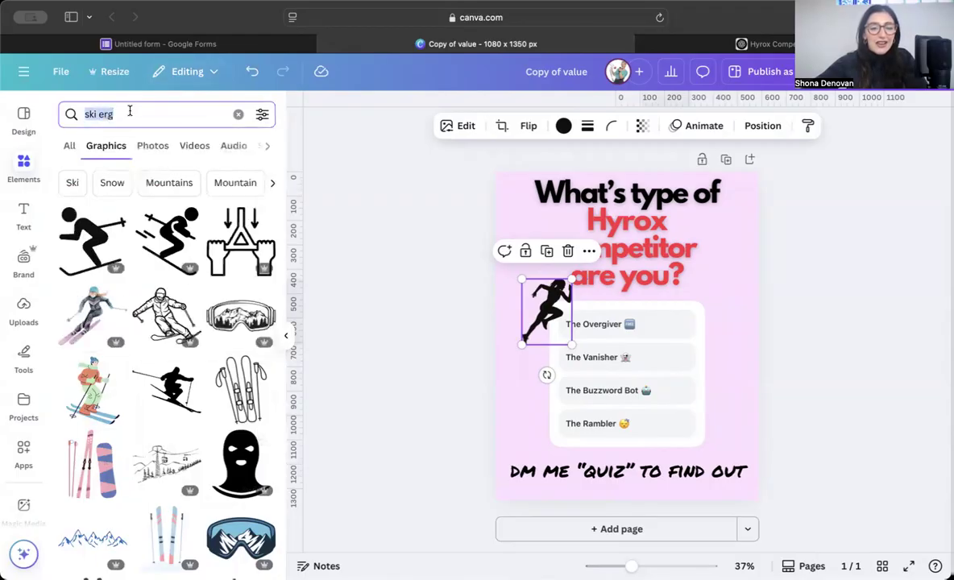
{"action": "key", "text": "BackSpace"}
{"action": "type", "text": "rowing macg"}
{"action": "type", "text": "i"}
{"action": "key", "text": "BackSpace"}
{"action": "key", "text": "BackSpace"}
{"action": "type", "text": "hine"}
{"action": "key", "text": "Return"}
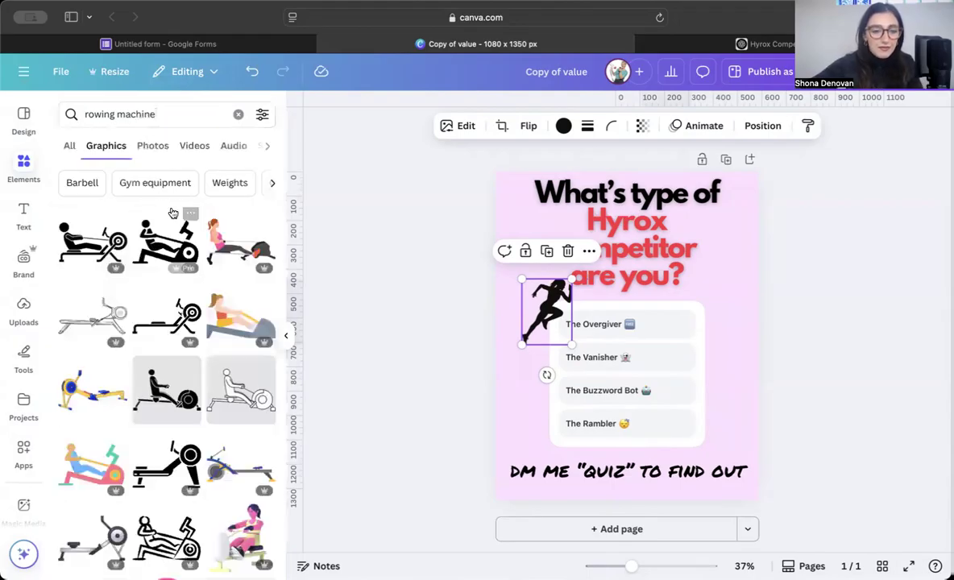
Step: Place a small black rowing-machine icon right of the quiz card, then browse 'wall ball' graphics
{"action": "left_click", "coordinate": [85, 246]}
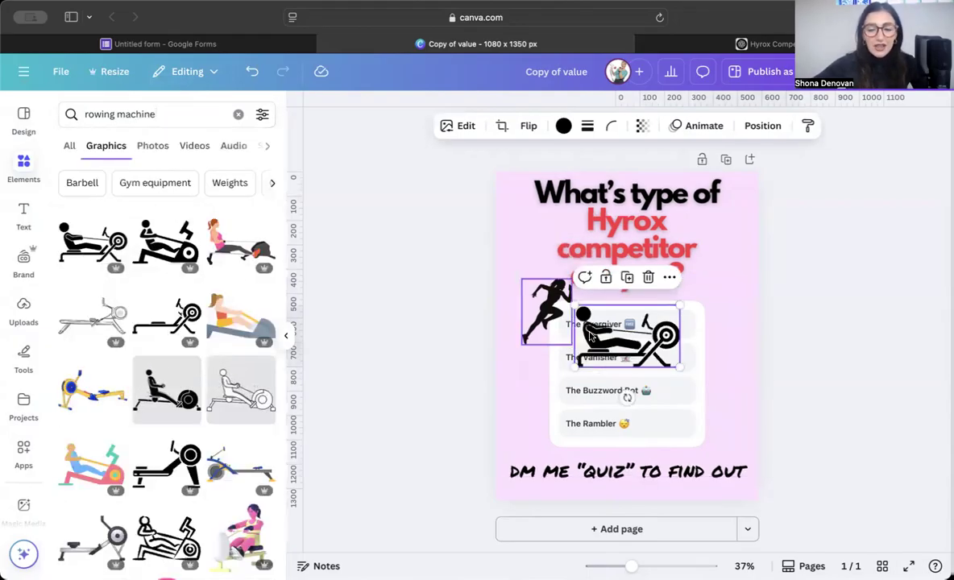
{"action": "left_click_drag", "start_coordinate": [575, 368], "coordinate": [712, 385]}
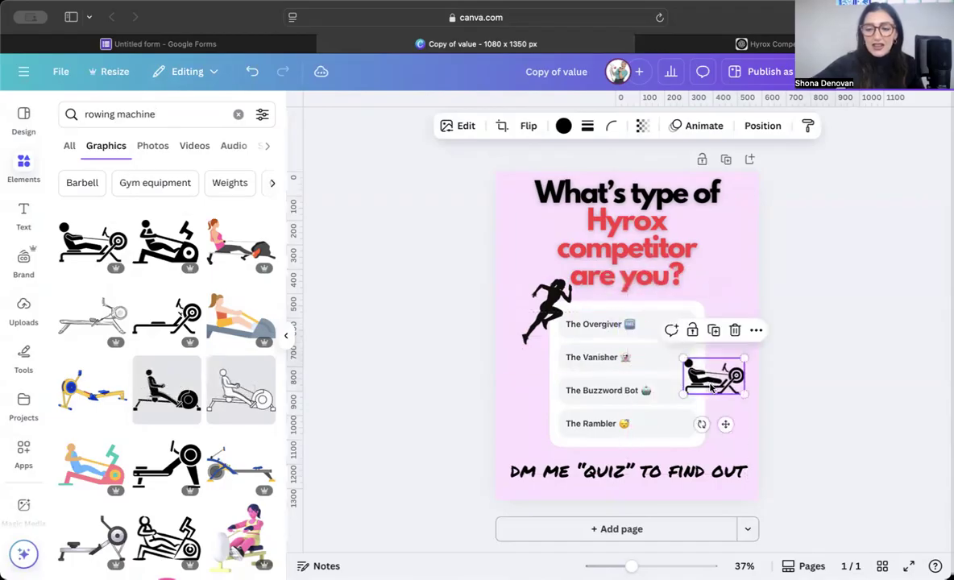
{"action": "triple_click", "coordinate": [163, 123]}
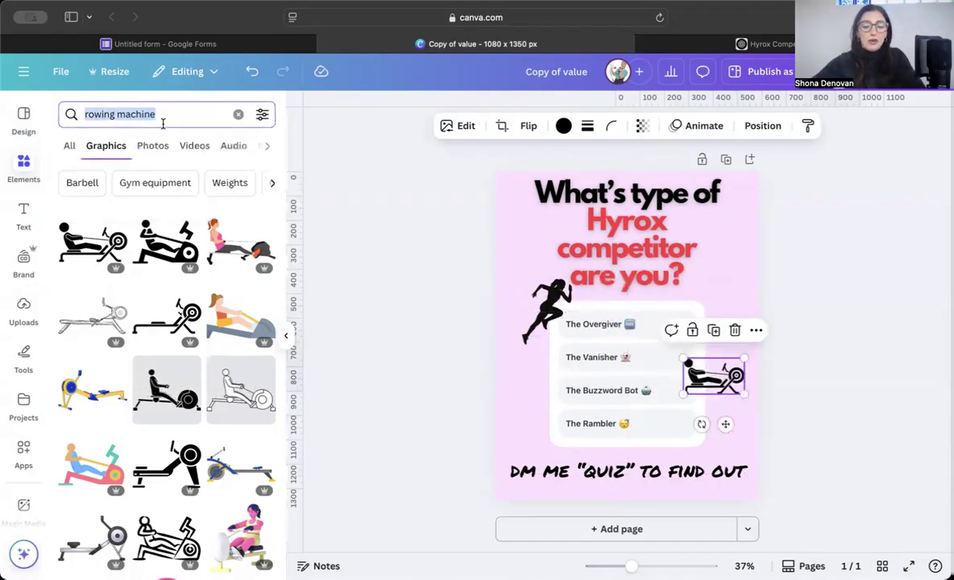
{"action": "type", "text": "wall ball"}
{"action": "key", "text": "Return"}
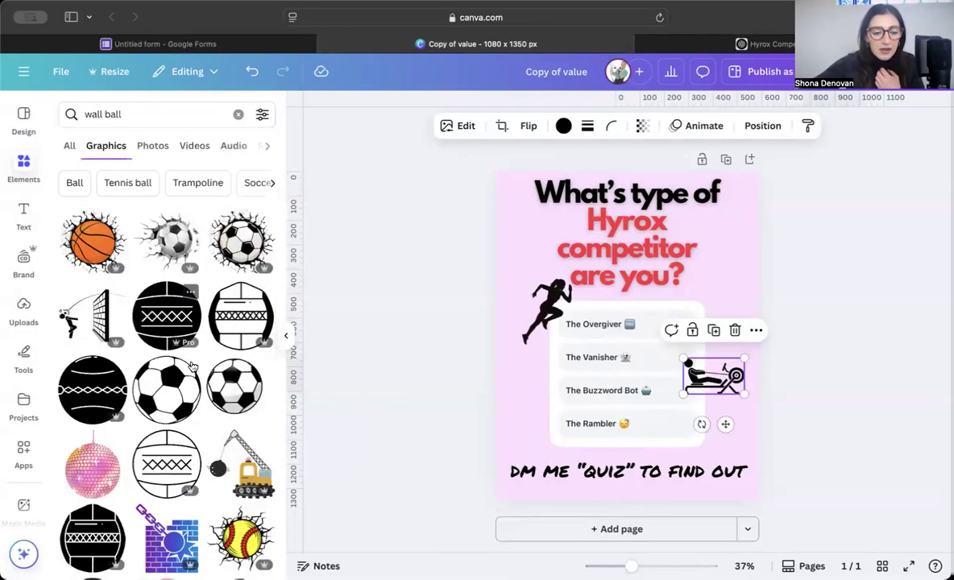
{"action": "scroll", "coordinate": [190, 362], "scroll_direction": "down", "scroll_amount": 3}
{"action": "scroll", "coordinate": [189, 360], "scroll_direction": "up", "scroll_amount": 3}
{"action": "scroll", "coordinate": [183, 355], "scroll_direction": "down", "scroll_amount": 5}
{"action": "scroll", "coordinate": [174, 345], "scroll_direction": "up", "scroll_amount": 5}
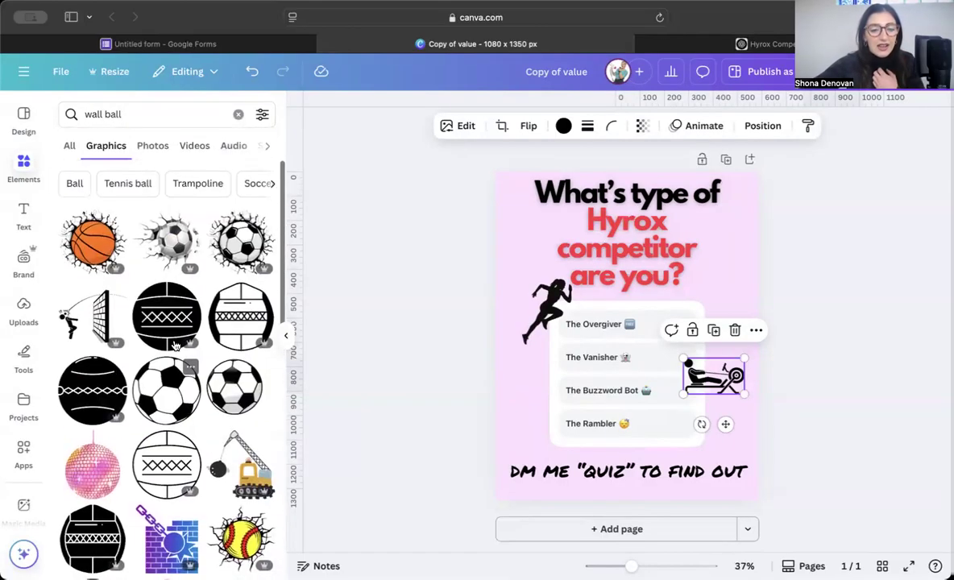
Step: Search the graphics for 'gym' and browse the results
{"action": "left_click", "coordinate": [148, 113]}
{"action": "key", "text": "BackSpace"}
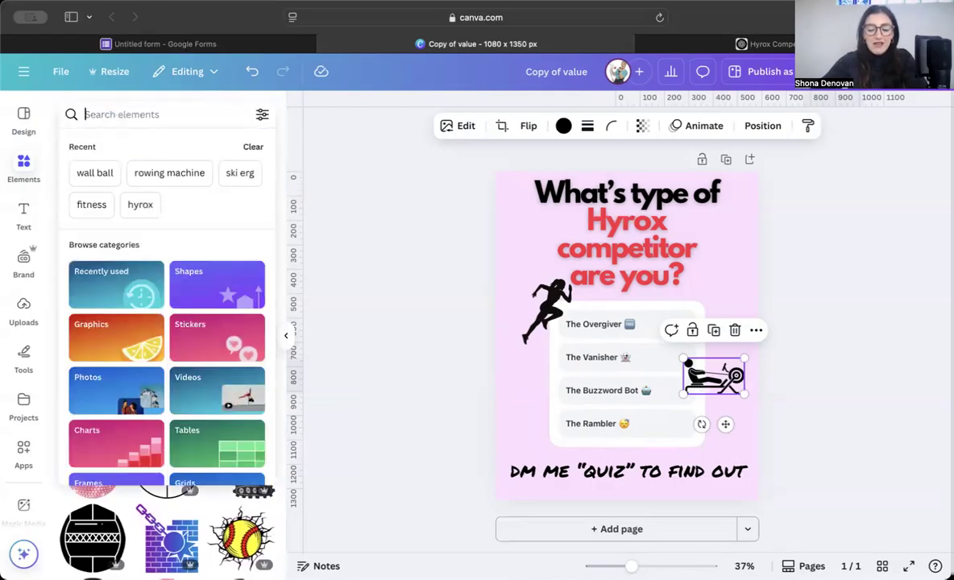
{"action": "type", "text": "gym"}
{"action": "key", "text": "Return"}
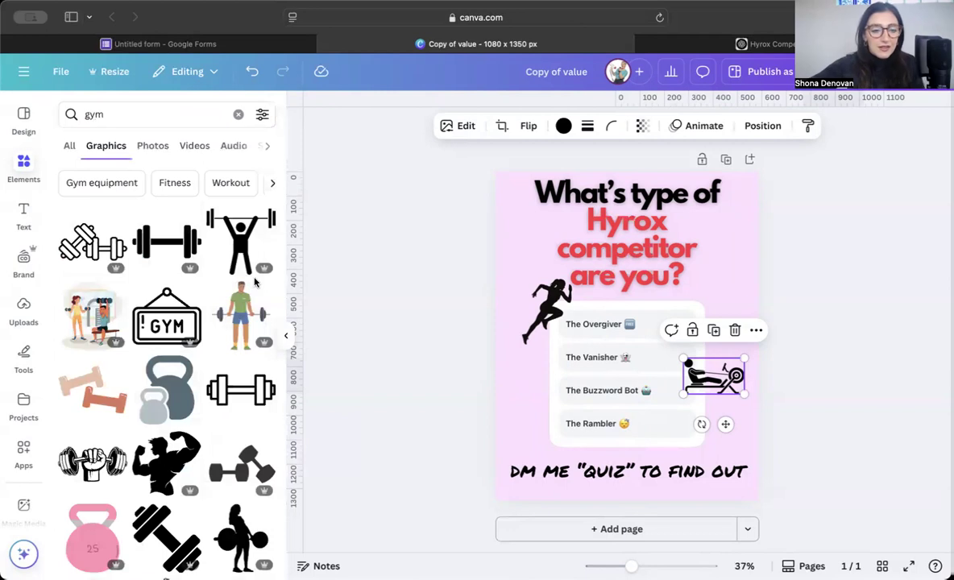
{"action": "scroll", "coordinate": [174, 292], "scroll_direction": "down", "scroll_amount": 1}
{"action": "scroll", "coordinate": [174, 292], "scroll_direction": "down", "scroll_amount": 4}
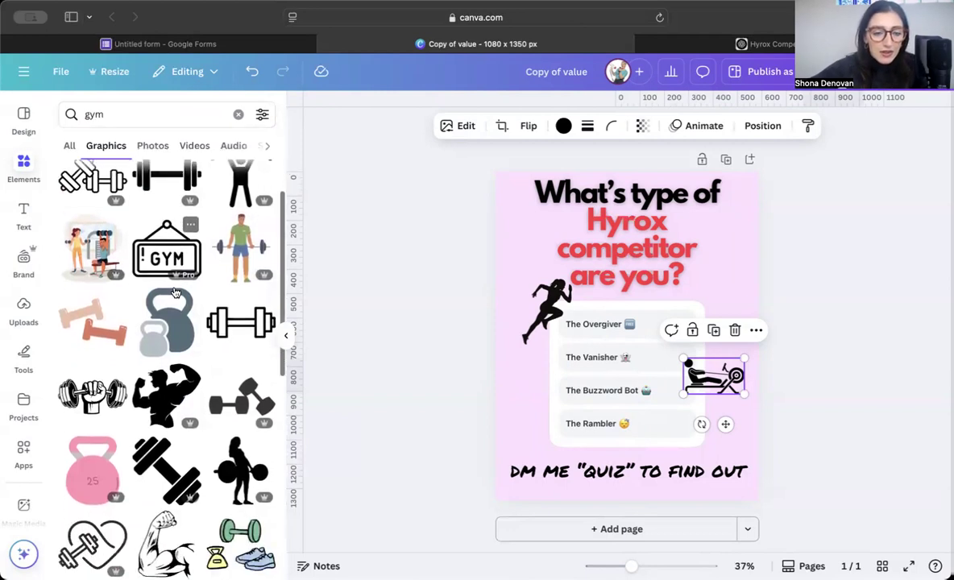
{"action": "scroll", "coordinate": [176, 292], "scroll_direction": "up", "scroll_amount": 3}
{"action": "scroll", "coordinate": [176, 293], "scroll_direction": "up", "scroll_amount": 3}
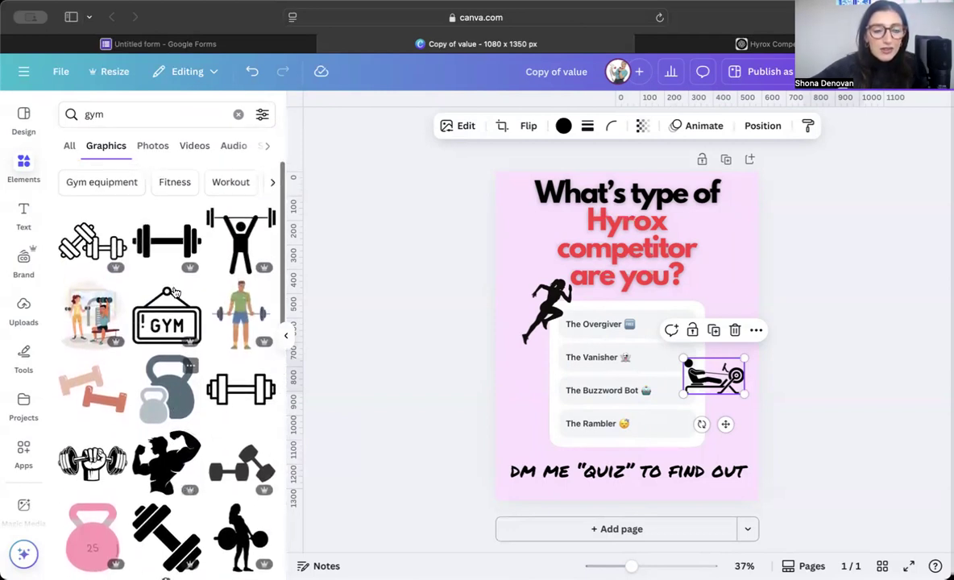
Step: Add a small black kettlebell from a 'kettlebell' search beside The Rambler
{"action": "double_click", "coordinate": [134, 111]}
{"action": "type", "text": "kttle"}
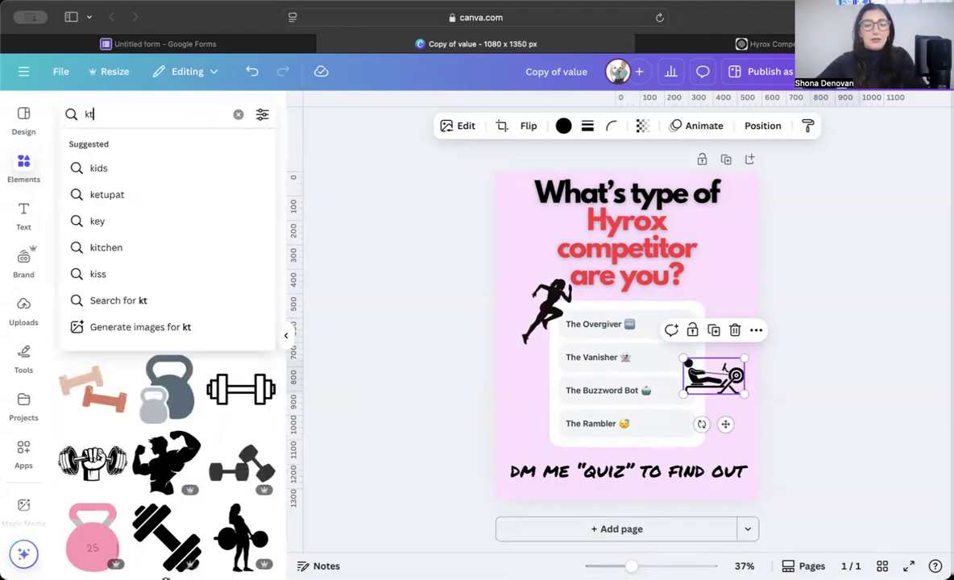
{"action": "key", "text": "BackSpace"}
{"action": "key", "text": "BackSpace"}
{"action": "key", "text": "BackSpace"}
{"action": "key", "text": "BackSpace"}
{"action": "type", "text": "ettlebell"}
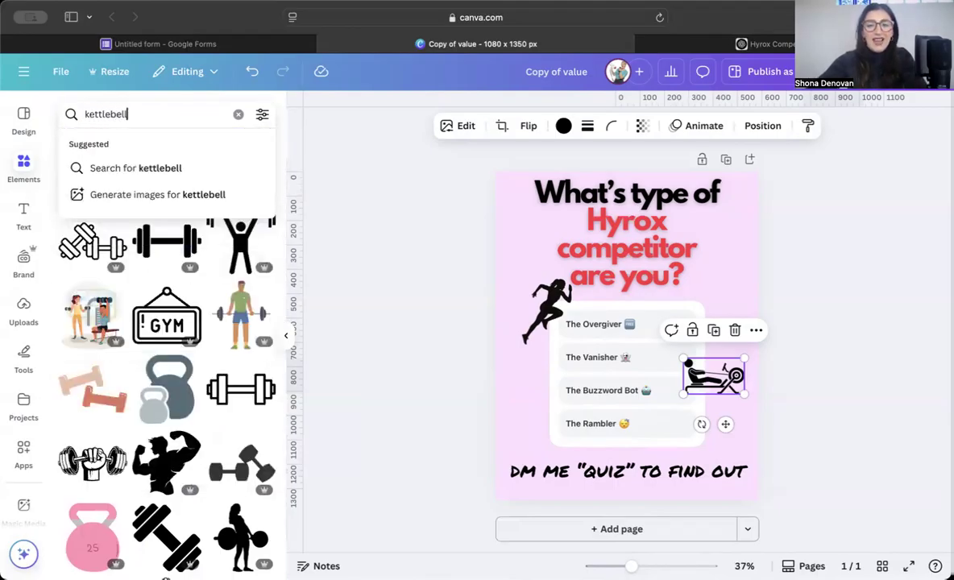
{"action": "key", "text": "Return"}
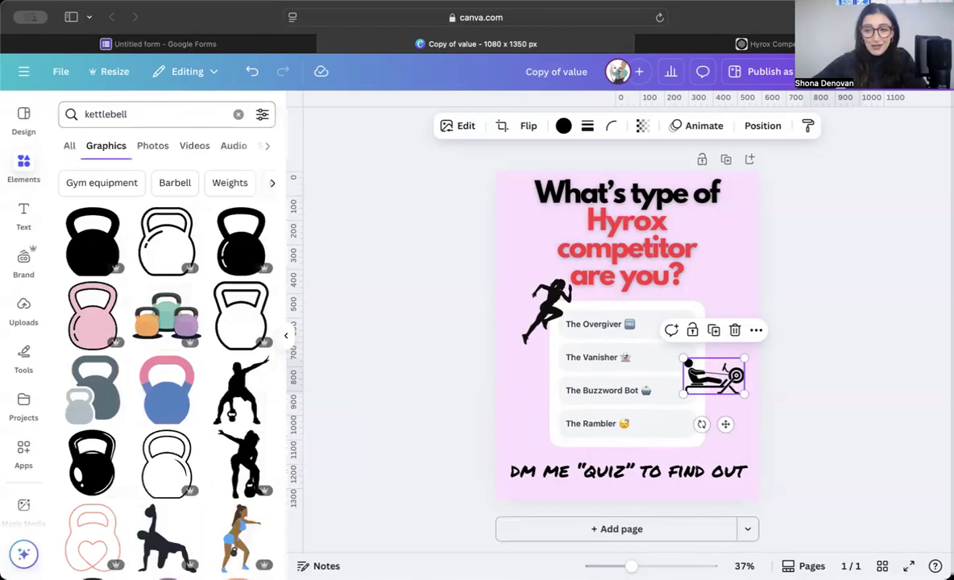
{"action": "left_click", "coordinate": [229, 256]}
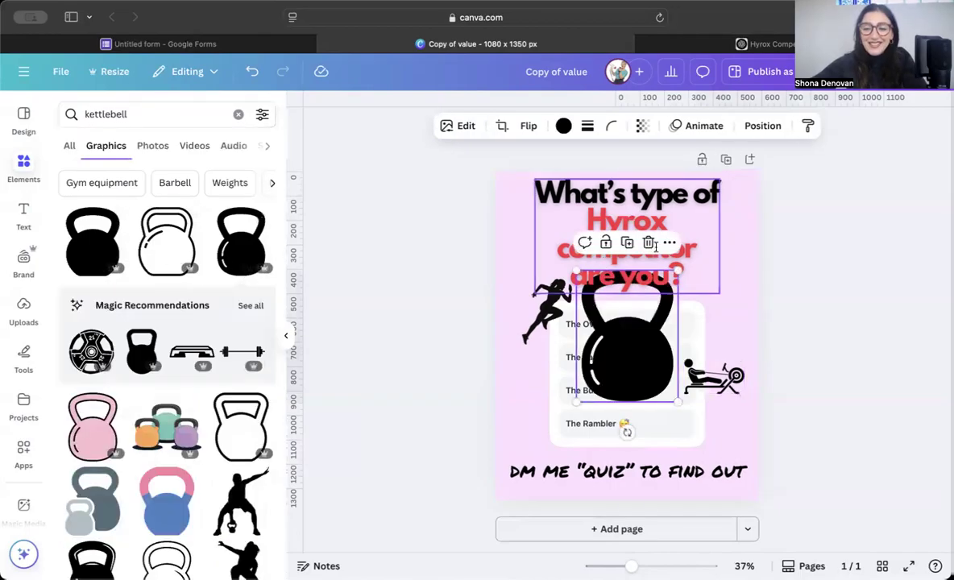
{"action": "left_click_drag", "start_coordinate": [681, 269], "coordinate": [610, 363]}
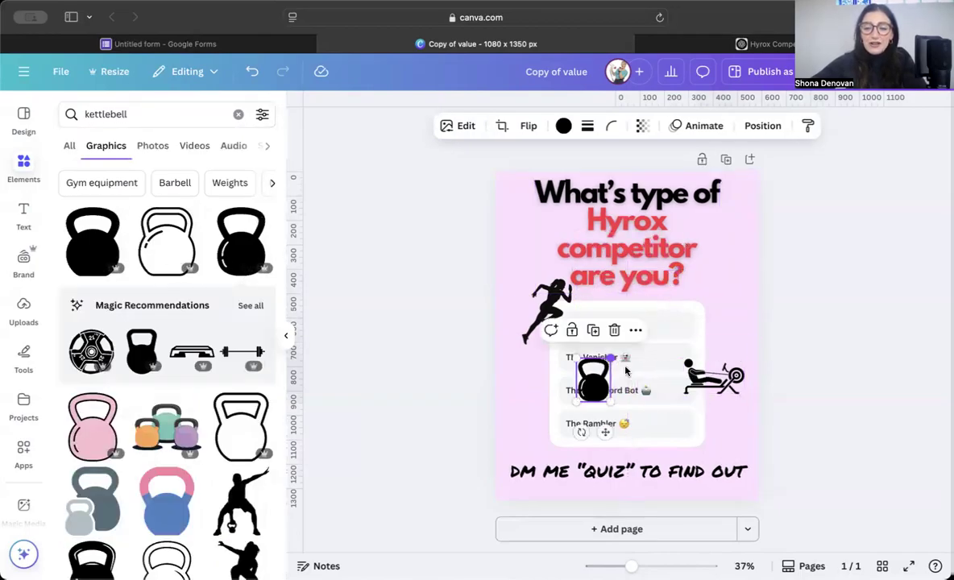
{"action": "left_click_drag", "start_coordinate": [593, 399], "coordinate": [552, 442]}
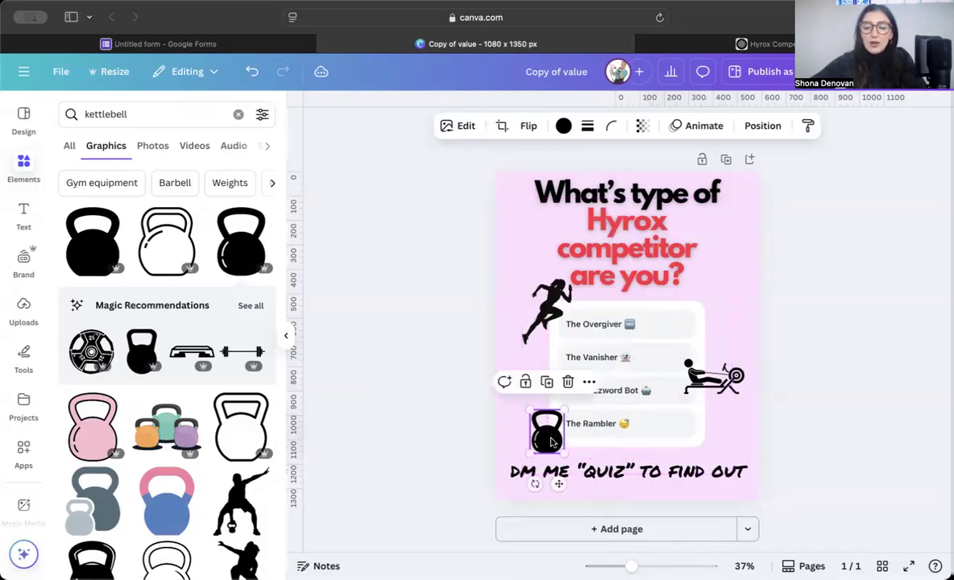
{"action": "left_click", "coordinate": [838, 365]}
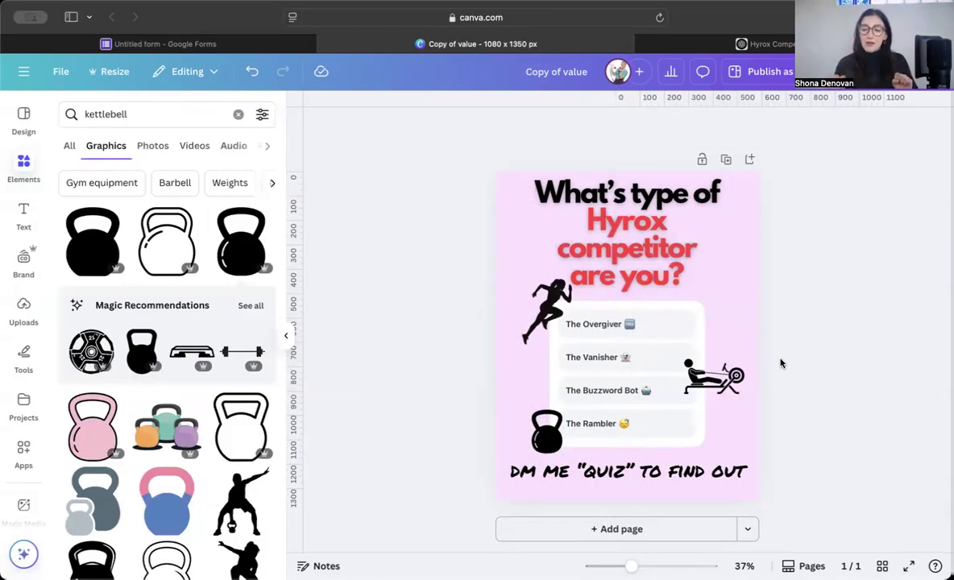